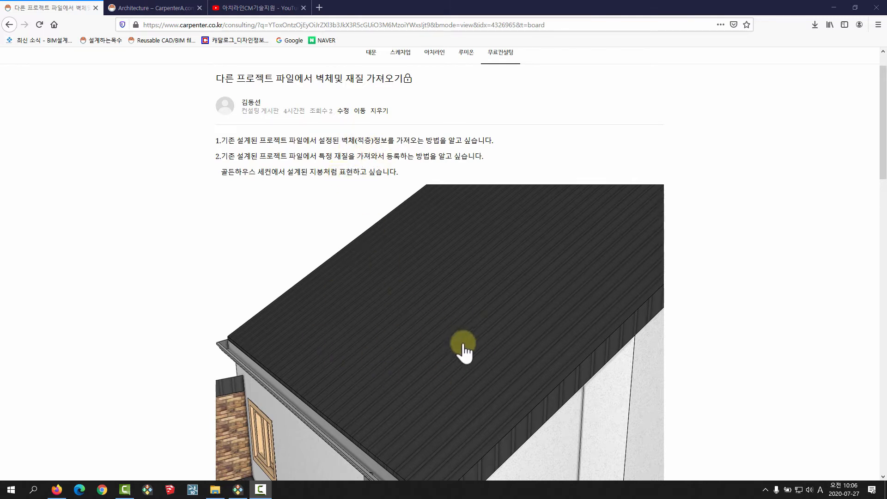
View the CarpenterA Architecture collection, switch to ARCHLine.XP and select the exterior wall on the west side of the second-floor plan.
{"action": "left_click", "coordinate": [165, 8]}
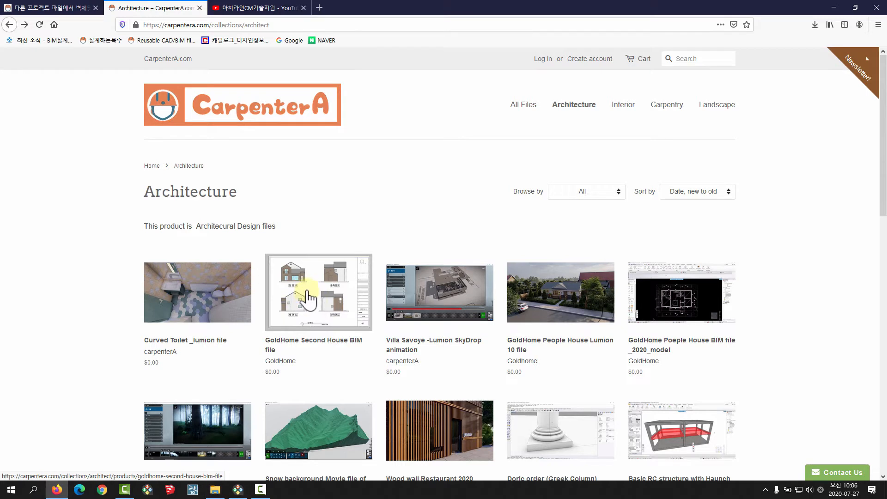
{"action": "left_click", "coordinate": [238, 490]}
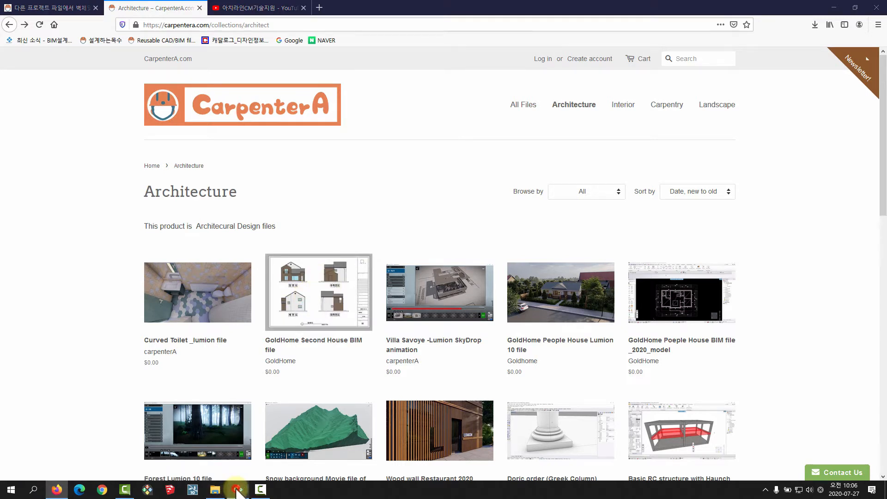
{"action": "scroll", "coordinate": [341, 258], "scroll_direction": "up", "scroll_amount": 6}
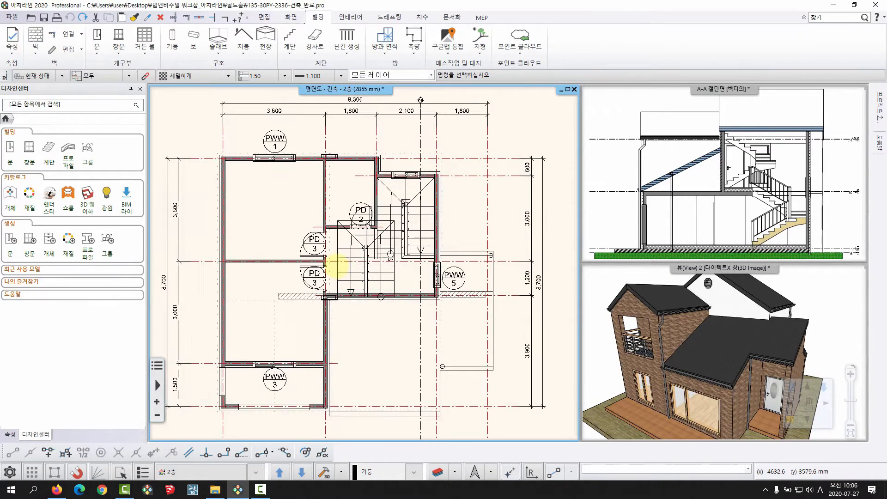
{"action": "middle_click_drag", "start_coordinate": [314, 273], "coordinate": [224, 255]}
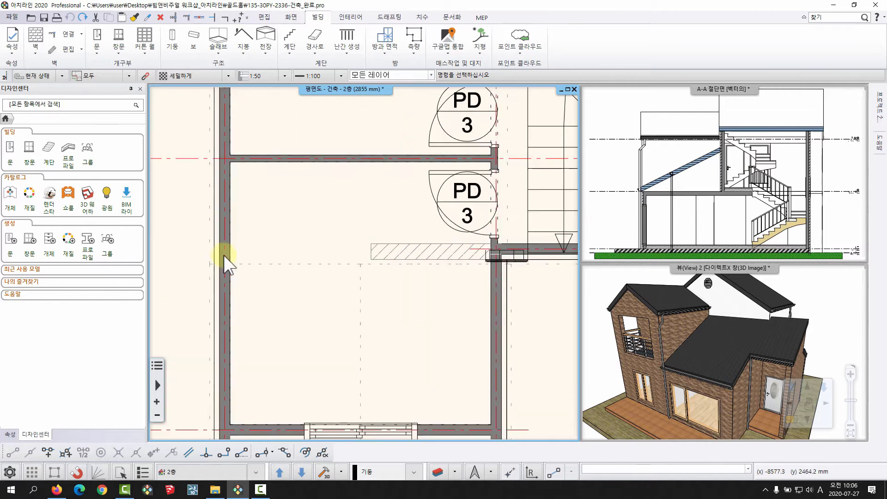
{"action": "left_click", "coordinate": [220, 248]}
{"action": "middle_click_drag", "start_coordinate": [467, 267], "coordinate": [450, 331]}
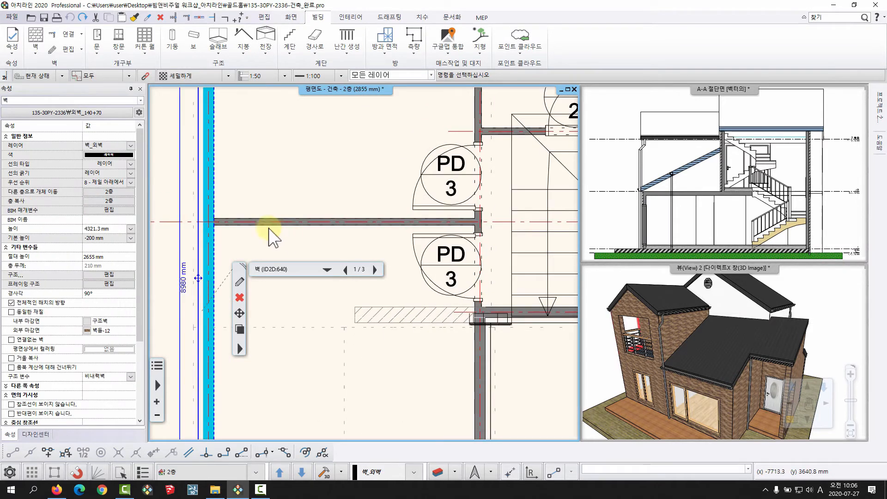
Select the interior partition wall and the adjoining exterior wall by turns to compare their properties, and clear the selection.
{"action": "left_click", "coordinate": [273, 226]}
{"action": "scroll", "coordinate": [264, 217], "scroll_direction": "up", "scroll_amount": 3}
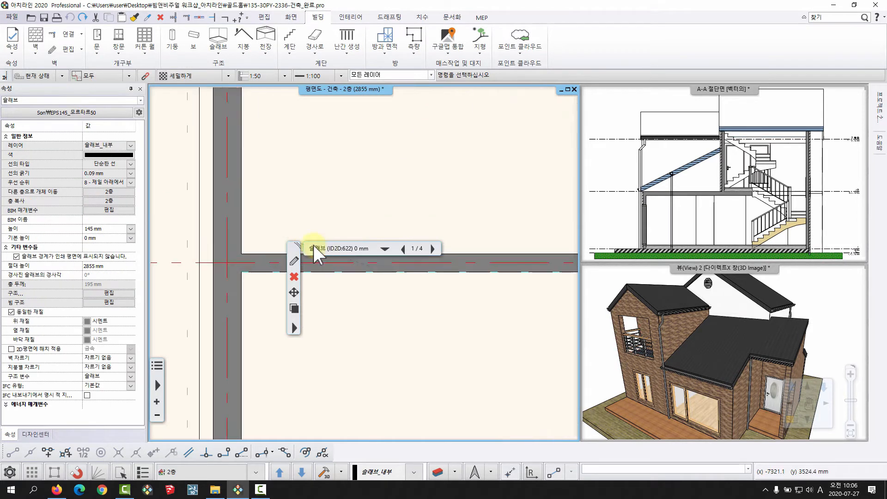
{"action": "left_click", "coordinate": [285, 257]}
{"action": "scroll", "coordinate": [323, 265], "scroll_direction": "up", "scroll_amount": 2}
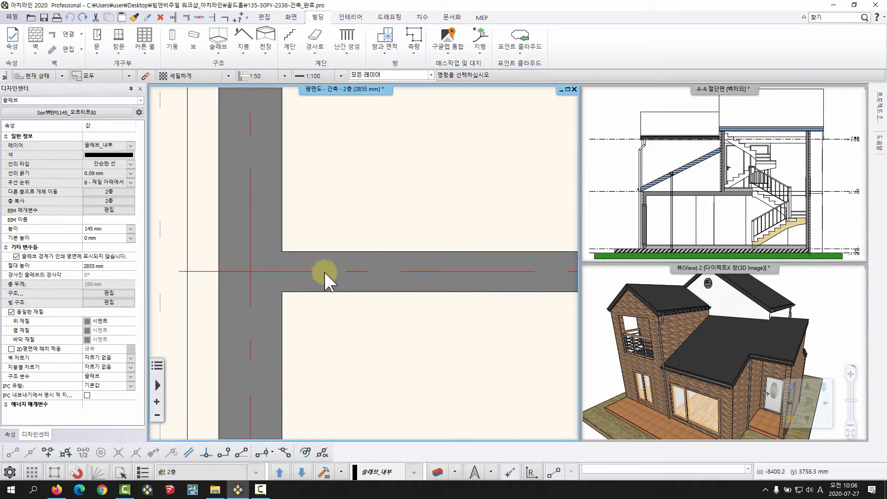
{"action": "left_click", "coordinate": [326, 259]}
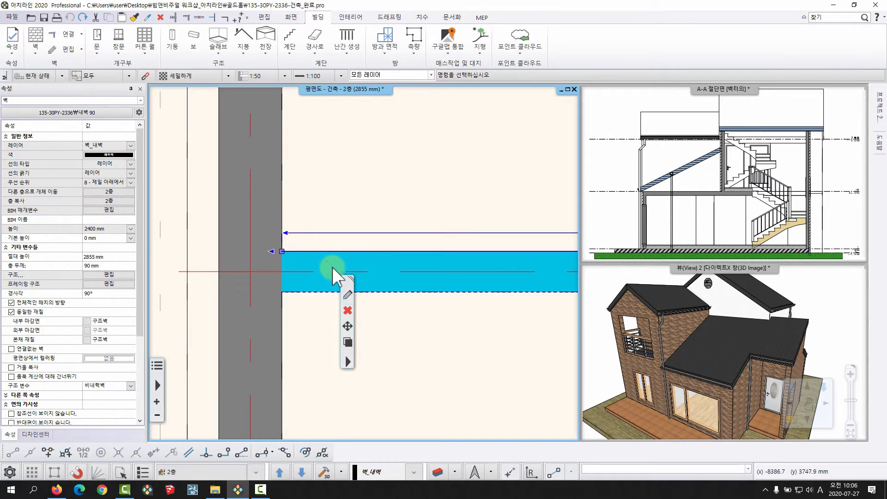
{"action": "left_click", "coordinate": [267, 237]}
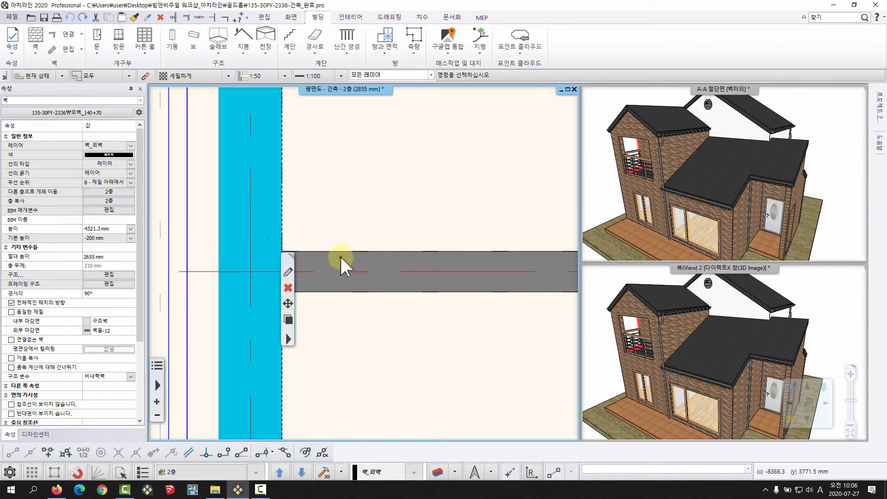
{"action": "left_click", "coordinate": [336, 262]}
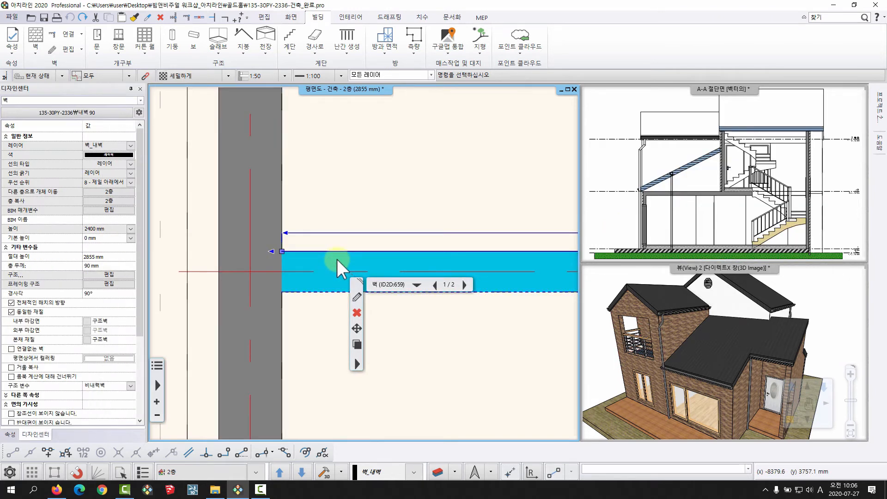
{"action": "left_click", "coordinate": [310, 223]}
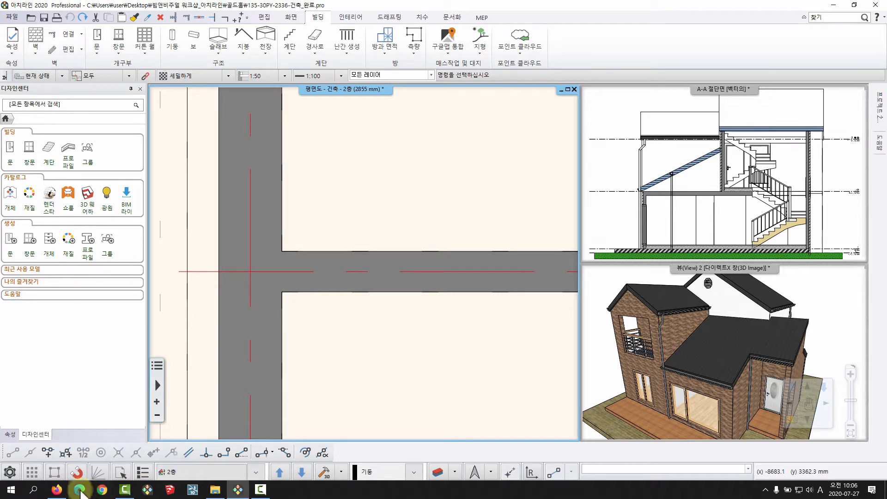
Switch to Firefox and search the 아치라인CM기술지원 YouTube channel for 벽스타일 videos.
{"action": "left_click", "coordinate": [55, 491]}
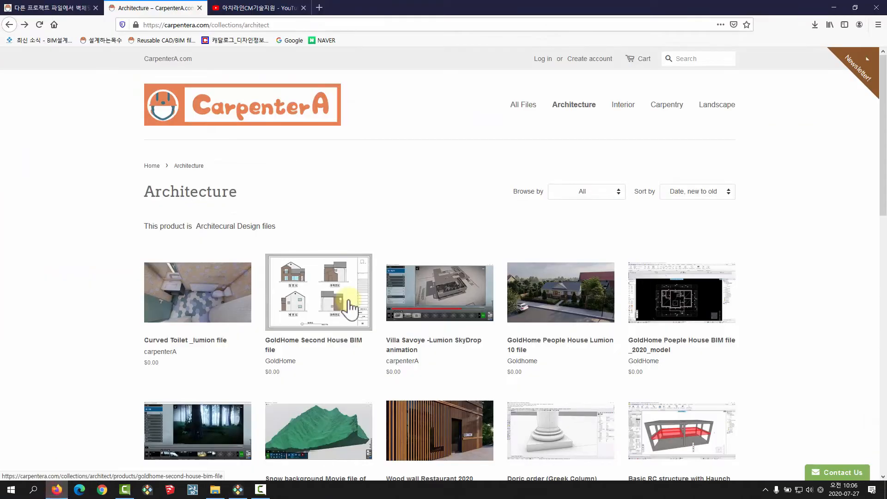
{"action": "left_click", "coordinate": [270, 8]}
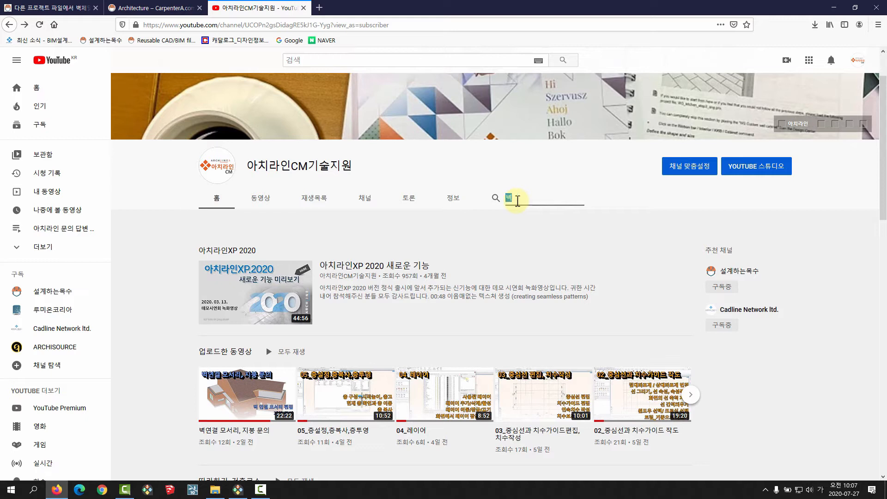
{"action": "type", "text": "일"}
{"action": "key", "text": "Return"}
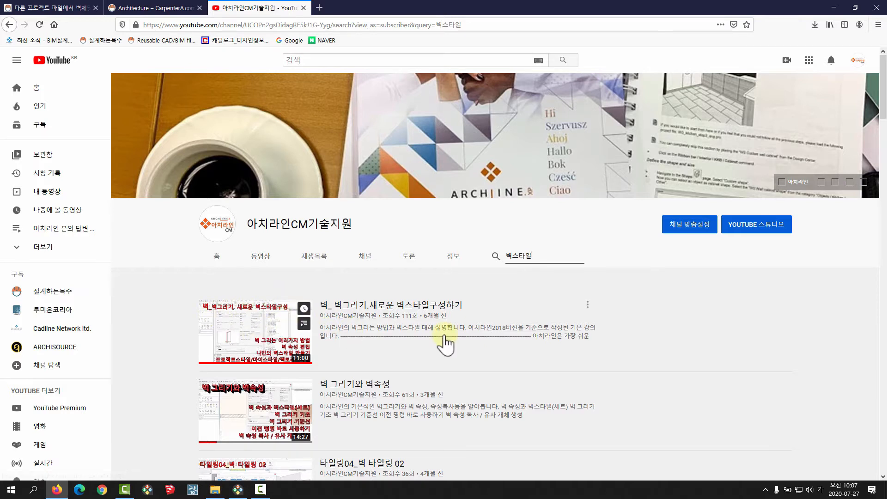
{"action": "scroll", "coordinate": [253, 269], "scroll_direction": "down", "scroll_amount": 2}
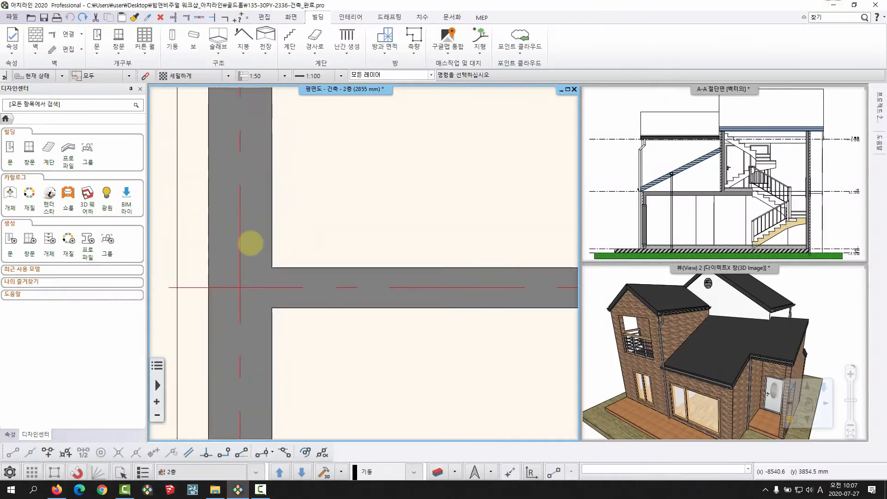
In ARCHLine.XP, select the exterior wall beside the partition junction to check which wall style it uses.
{"action": "left_click", "coordinate": [207, 224]}
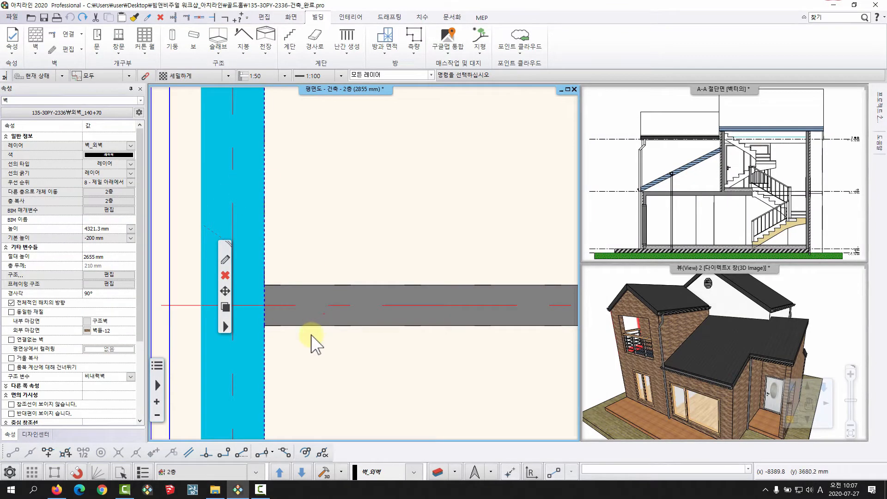
{"action": "scroll", "coordinate": [314, 329], "scroll_direction": "up", "scroll_amount": 2}
{"action": "key", "text": "Escape"}
{"action": "scroll", "coordinate": [337, 303], "scroll_direction": "down", "scroll_amount": 3}
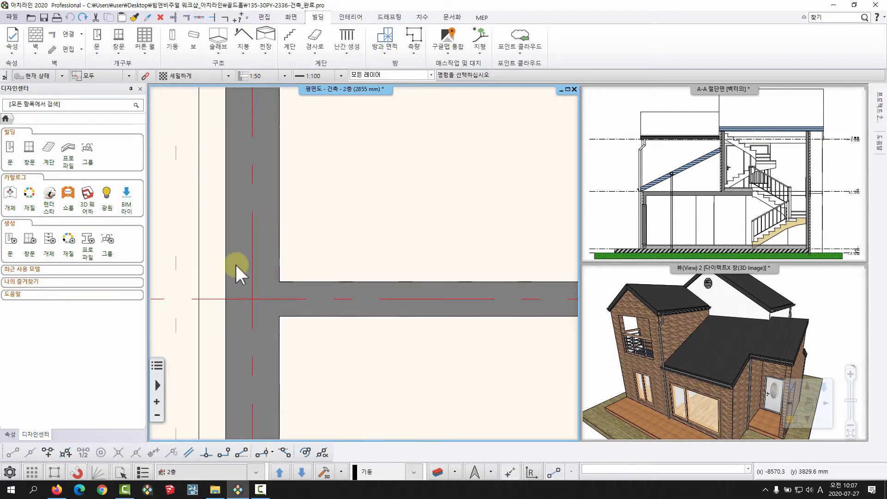
{"action": "left_click", "coordinate": [240, 252]}
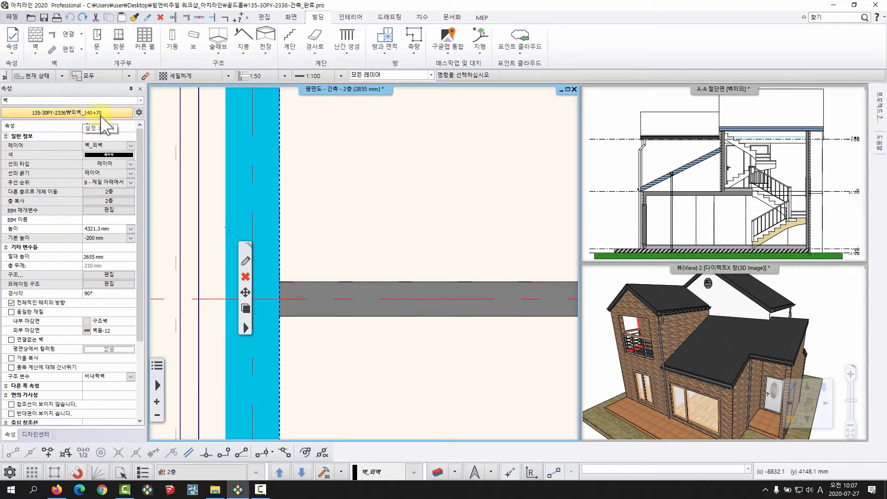
Select the interior partition wall, check its wall style, and clear the selection.
{"action": "left_click", "coordinate": [291, 287]}
{"action": "left_click", "coordinate": [305, 299]}
{"action": "scroll", "coordinate": [323, 296], "scroll_direction": "up", "scroll_amount": 2}
{"action": "left_click", "coordinate": [343, 294]}
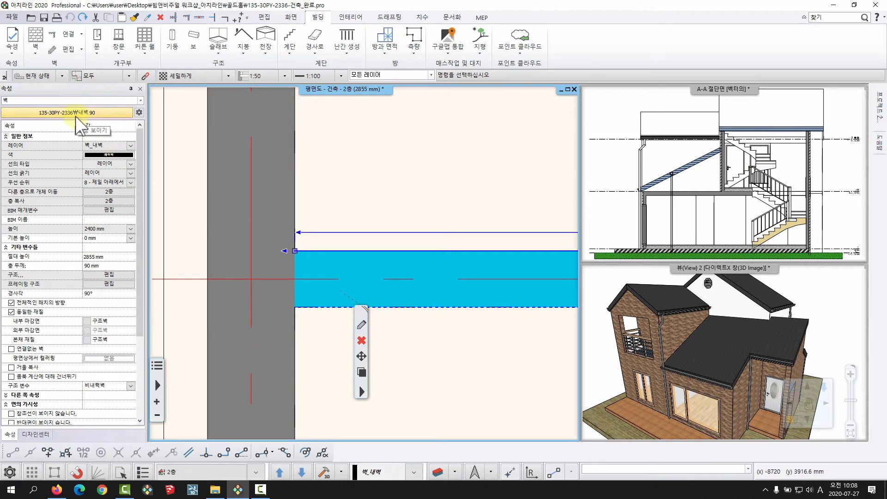
{"action": "key", "text": "Escape"}
{"action": "scroll", "coordinate": [351, 294], "scroll_direction": "down", "scroll_amount": 3}
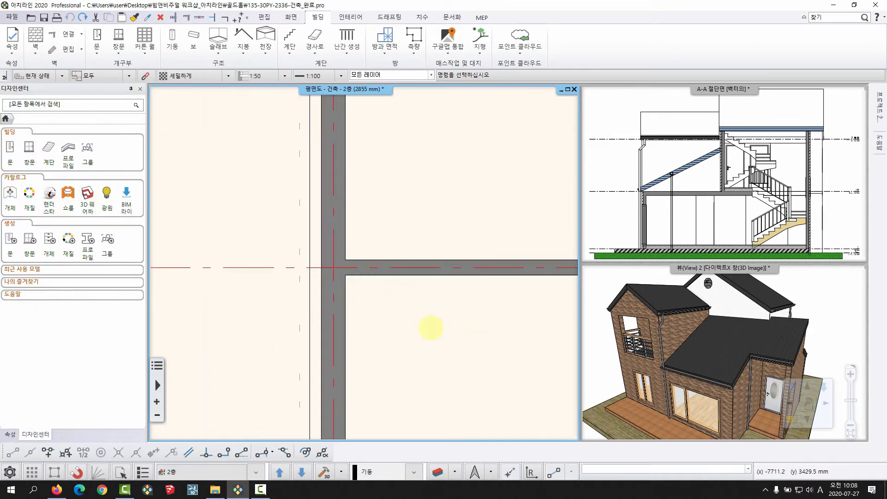
Start the Wall command and compare the 내벽 90 and 외벽_140+70 styles in the 135-30PY-2336 set.
{"action": "middle_click_drag", "start_coordinate": [429, 327], "coordinate": [300, 327]}
{"action": "left_click", "coordinate": [36, 48]}
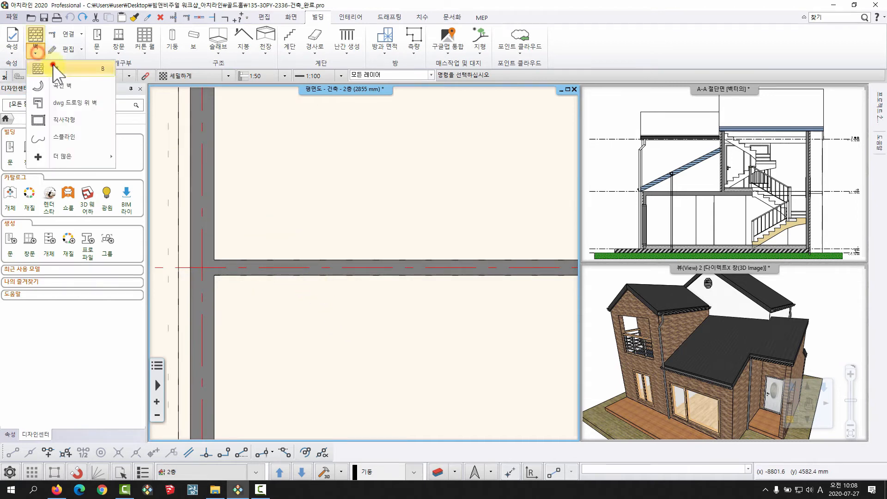
{"action": "left_click", "coordinate": [53, 63]}
{"action": "mouse_move", "coordinate": [141, 154]}
{"action": "left_mouse_down"}
{"action": "mouse_move", "coordinate": [138, 183]}
{"action": "mouse_move", "coordinate": [139, 147]}
{"action": "left_mouse_up"}
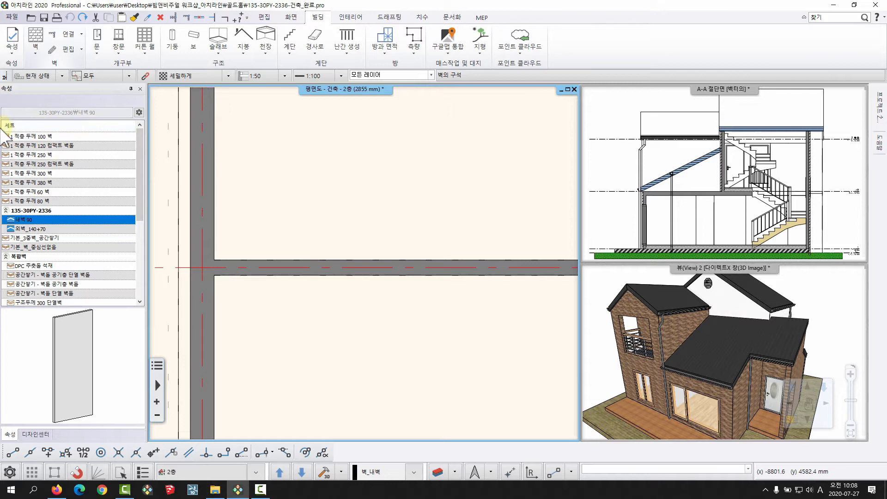
{"action": "left_click", "coordinate": [17, 229]}
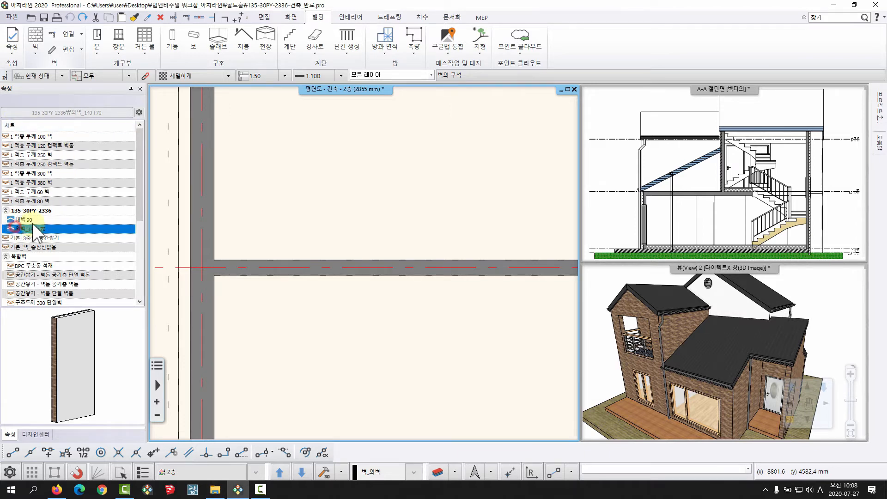
{"action": "left_click", "coordinate": [33, 222]}
{"action": "left_click", "coordinate": [23, 229]}
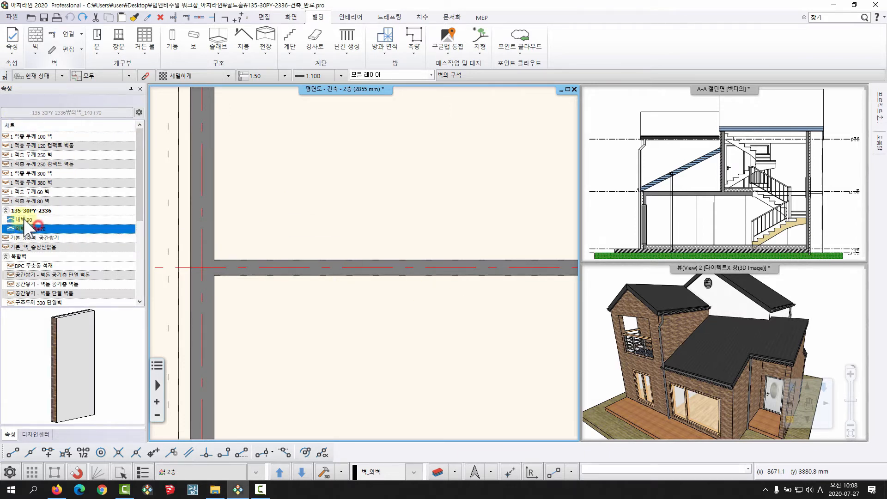
{"action": "left_click", "coordinate": [28, 221]}
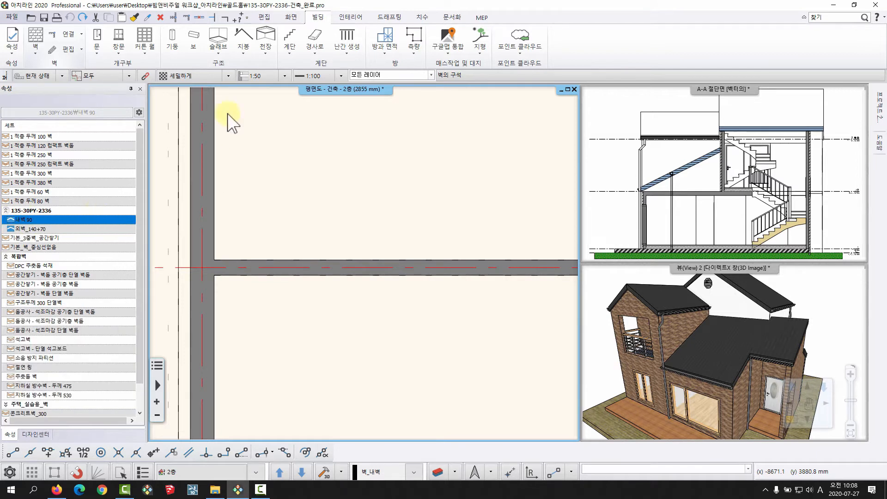
Open the default wall properties, review the styles saved in the 135-30PY-2336 set, and cancel the dialog.
{"action": "left_click", "coordinate": [35, 36]}
{"action": "double_click", "coordinate": [39, 37]}
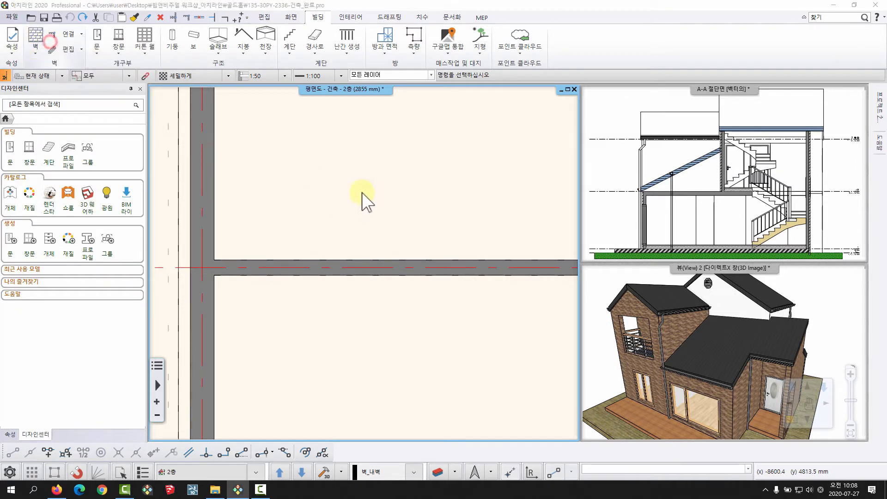
{"action": "left_click", "coordinate": [395, 398]}
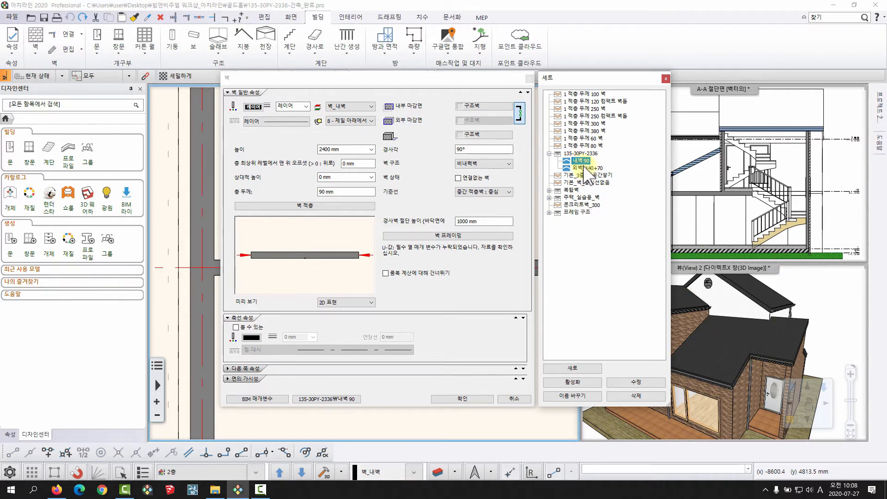
{"action": "left_click", "coordinate": [510, 399]}
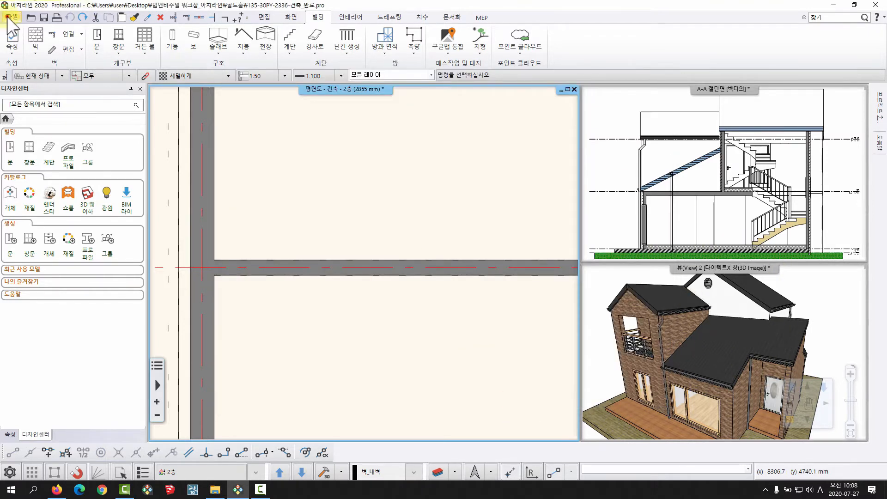
Close the house project and create a new project file.
{"action": "left_click", "coordinate": [8, 17]}
{"action": "left_click", "coordinate": [27, 31]}
{"action": "left_click", "coordinate": [389, 266]}
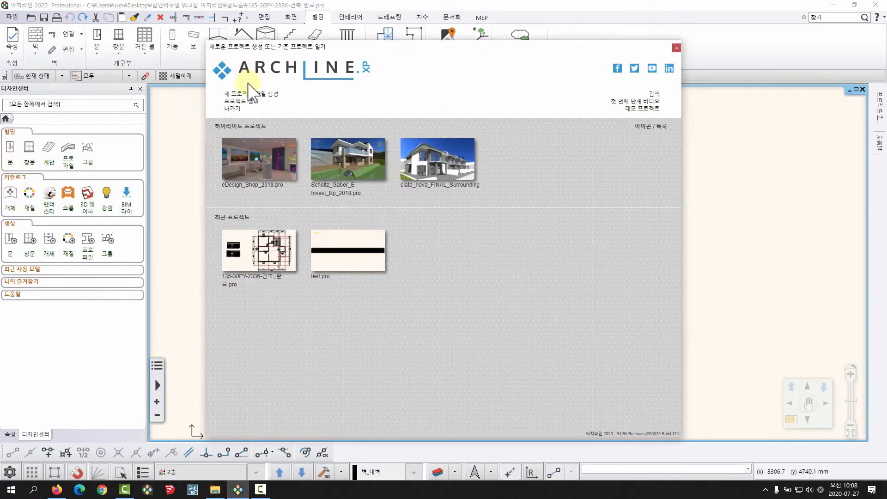
{"action": "left_click", "coordinate": [247, 93]}
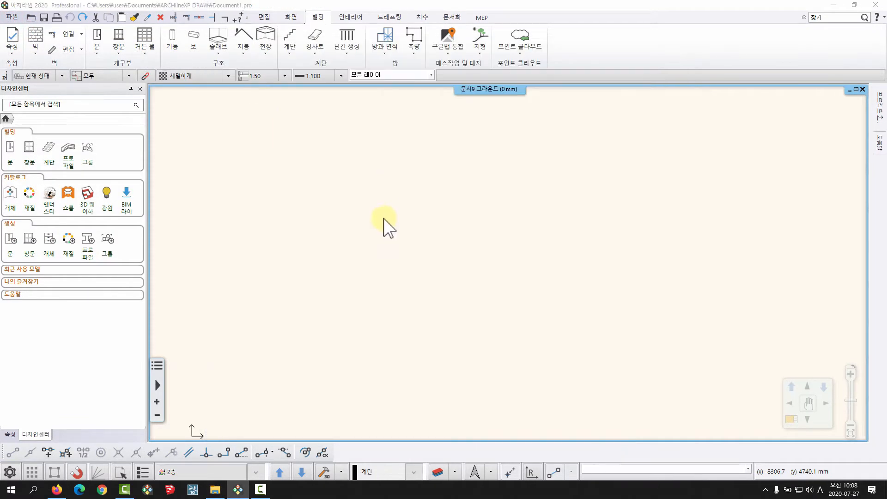
{"action": "left_click", "coordinate": [504, 360]}
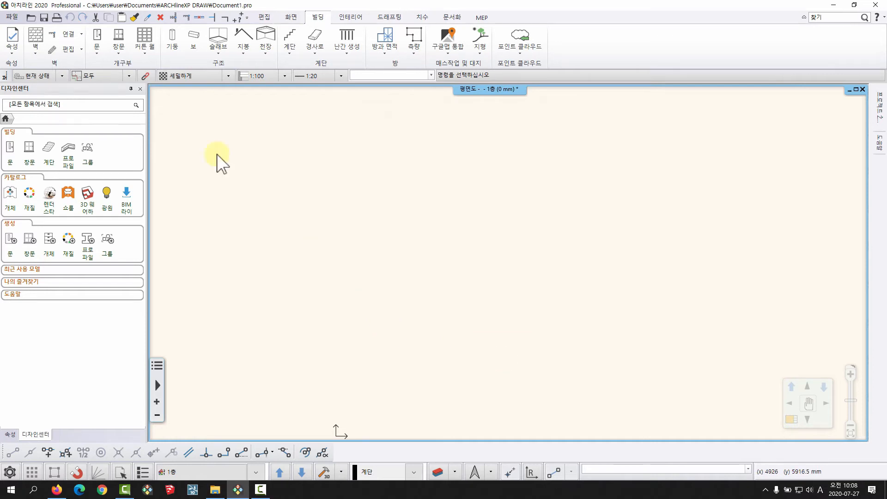
Open the new project's default wall properties and look through its wall style sets, collapsing the 주택_실습용_벽 group.
{"action": "right_click", "coordinate": [34, 33]}
{"action": "left_click", "coordinate": [54, 40]}
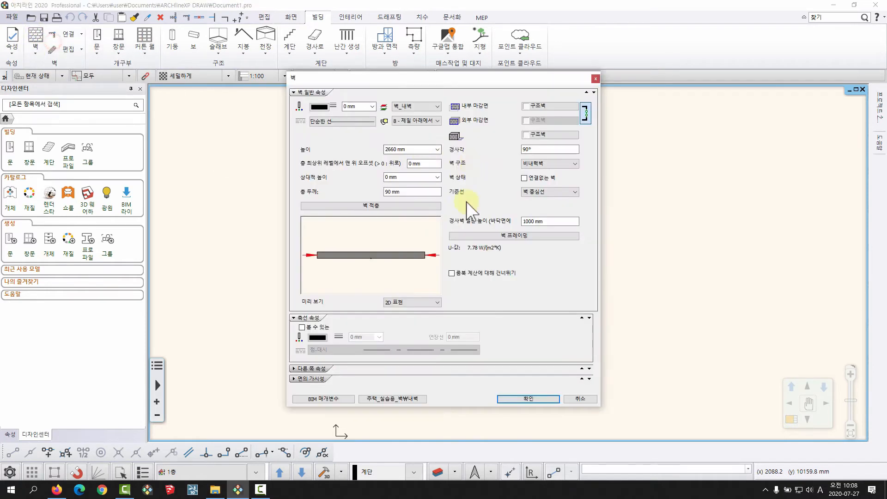
{"action": "left_click", "coordinate": [398, 398]}
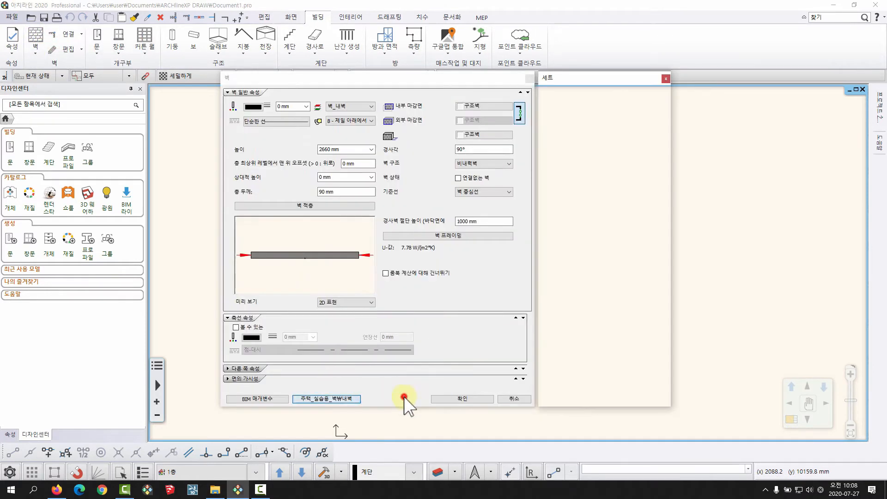
{"action": "left_click", "coordinate": [549, 175]}
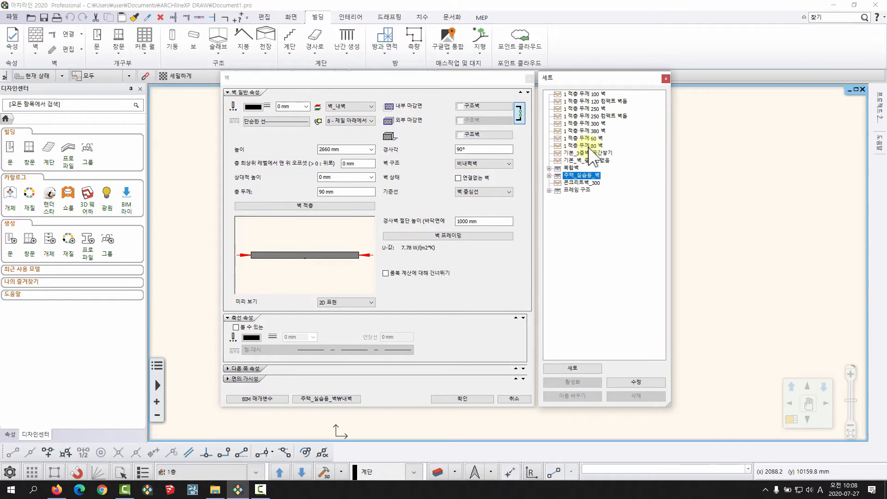
{"action": "left_click", "coordinate": [618, 265]}
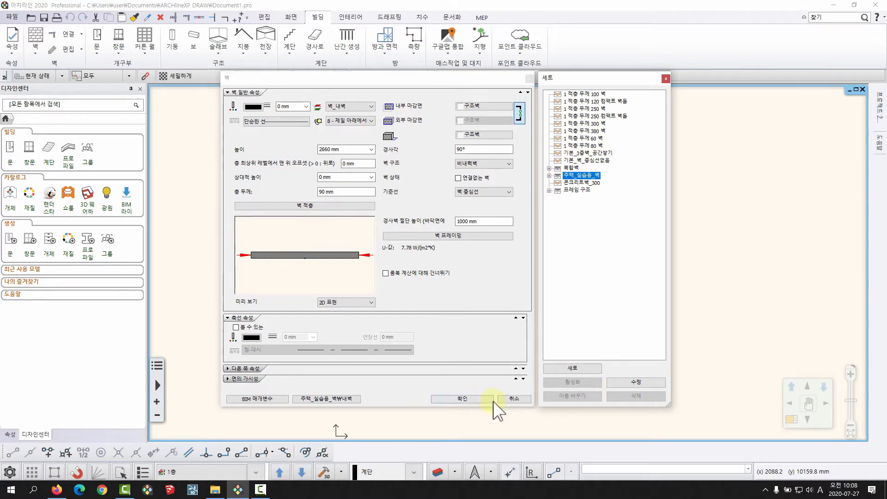
Cancel the wall properties, close the new project without saving, and reopen the 135-30PY-2336-건축_완료 house project.
{"action": "left_click", "coordinate": [511, 401]}
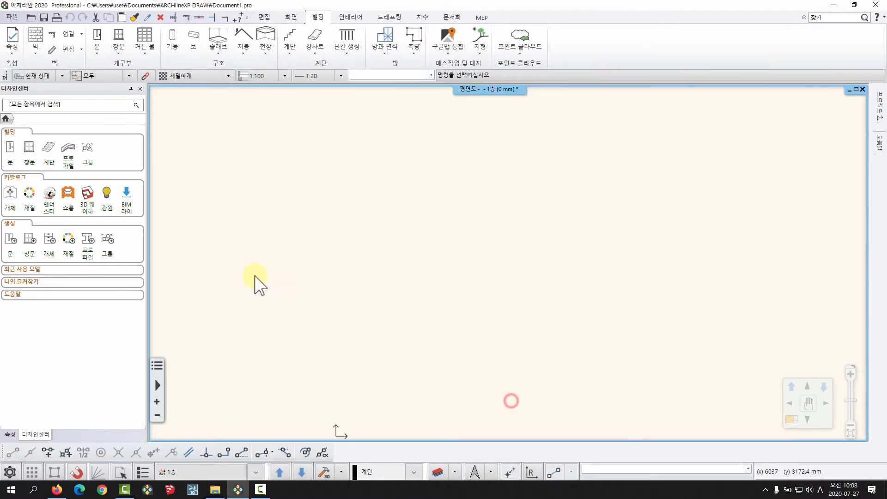
{"action": "left_click", "coordinate": [11, 17]}
{"action": "left_click", "coordinate": [216, 41]}
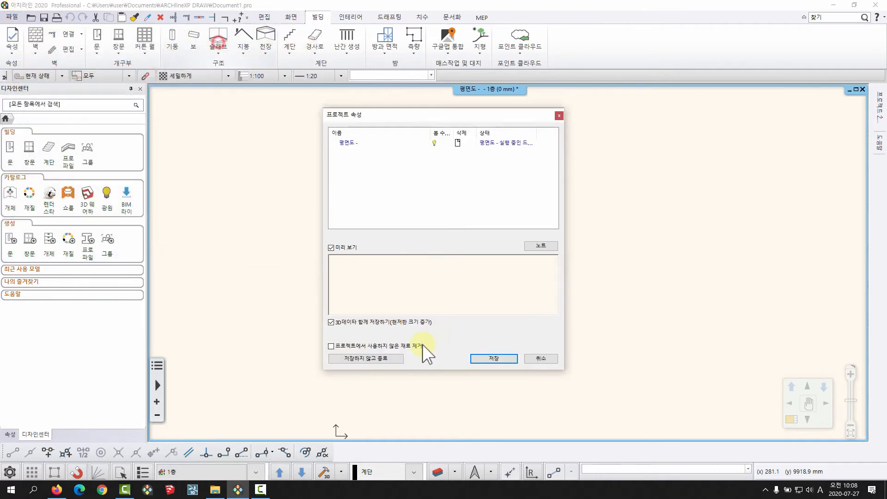
{"action": "left_click", "coordinate": [370, 360]}
{"action": "left_click", "coordinate": [440, 262]}
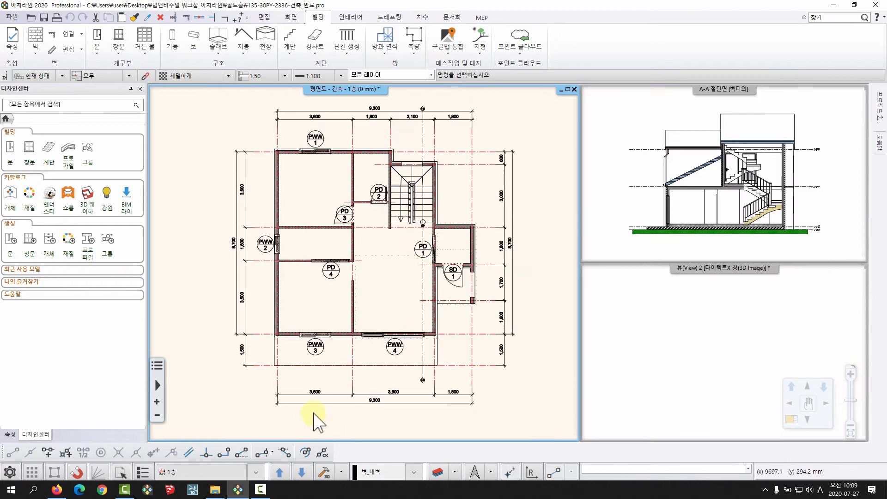
Generate the 3D model of the house project.
{"action": "left_click", "coordinate": [324, 471]}
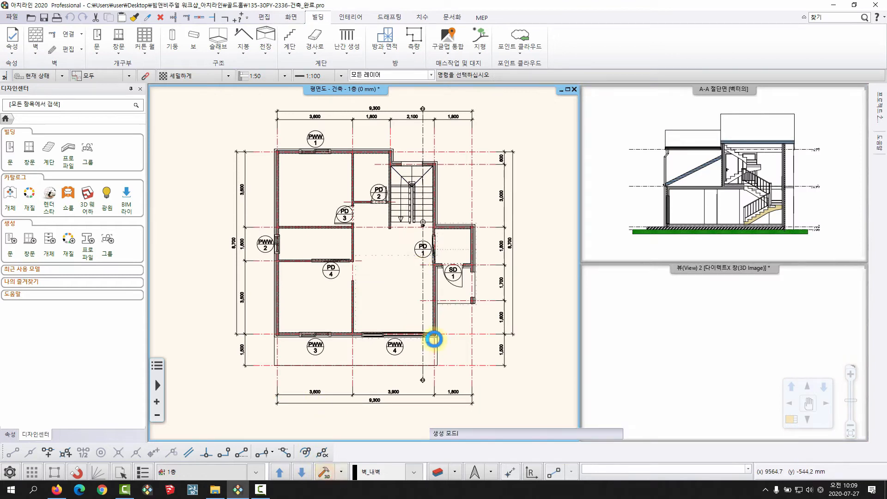
{"action": "middle_click_drag", "start_coordinate": [323, 288], "coordinate": [314, 299]}
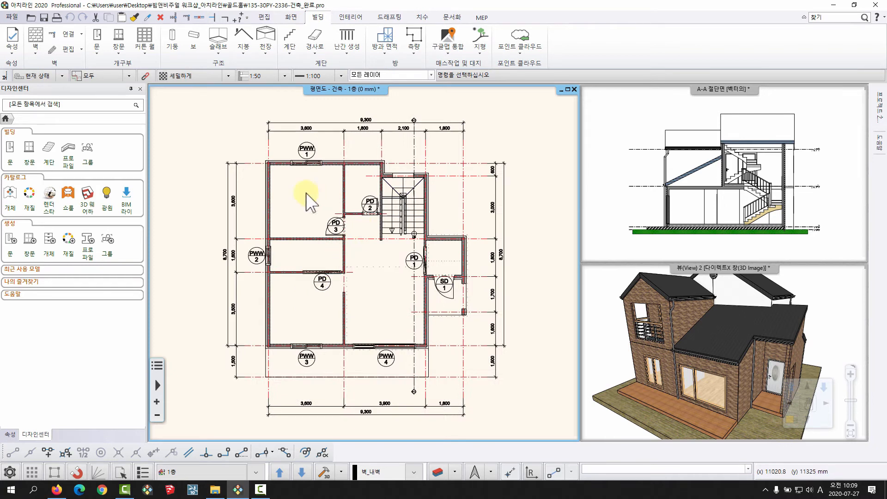
{"action": "scroll", "coordinate": [291, 203], "scroll_direction": "up", "scroll_amount": 10}
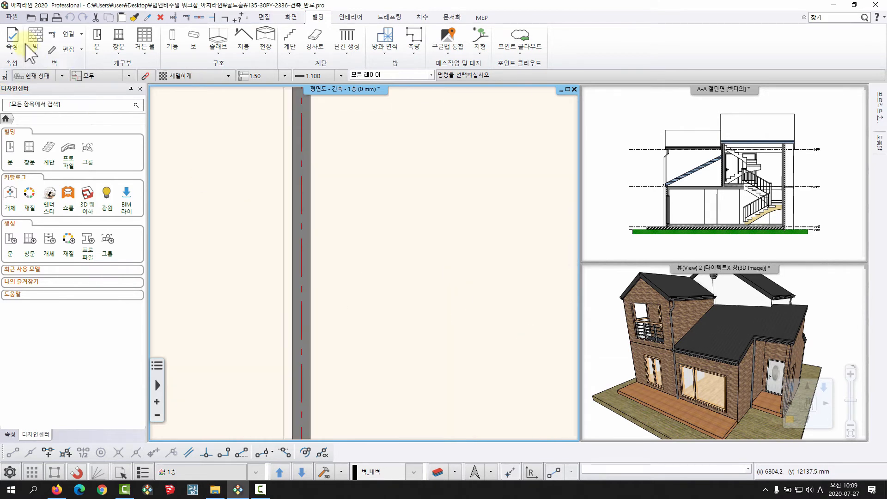
Start the Wall command and move the 내벽 90 style of the 135-30PY-2336 set to the My template.
{"action": "left_click", "coordinate": [34, 52]}
{"action": "left_click", "coordinate": [54, 65]}
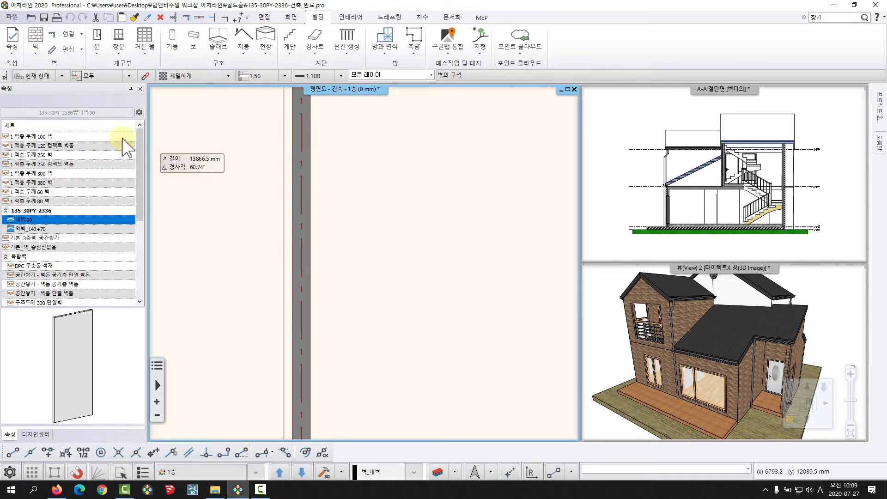
{"action": "mouse_move", "coordinate": [141, 140]}
{"action": "left_mouse_down"}
{"action": "mouse_move", "coordinate": [133, 198]}
{"action": "mouse_move", "coordinate": [133, 142]}
{"action": "left_mouse_up"}
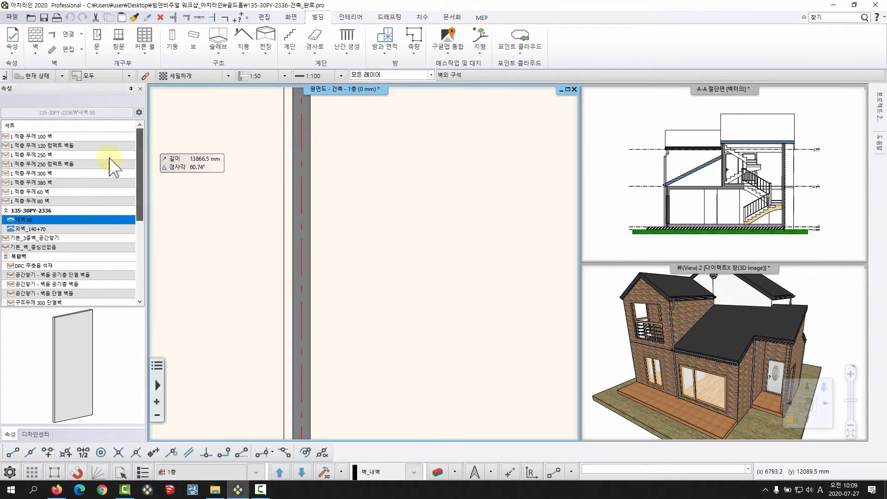
{"action": "left_click", "coordinate": [28, 229]}
{"action": "left_click", "coordinate": [28, 220]}
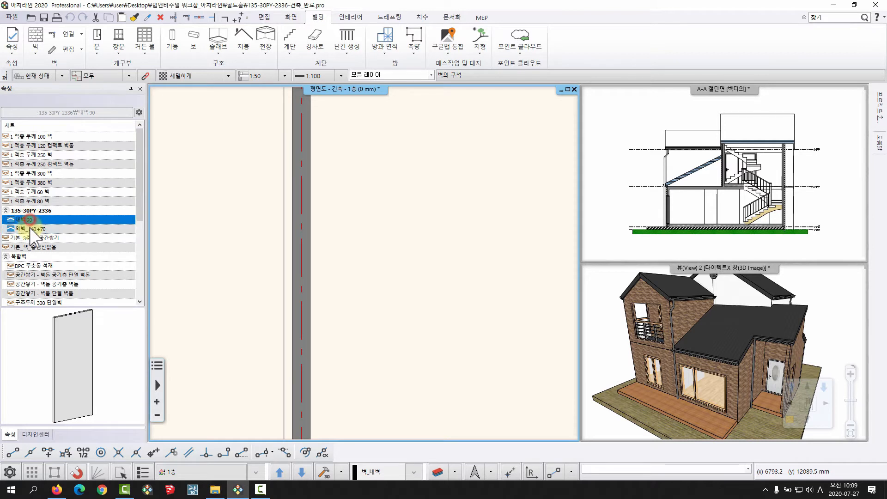
{"action": "left_click", "coordinate": [29, 228]}
{"action": "left_click", "coordinate": [29, 220]}
{"action": "left_click", "coordinate": [30, 227]}
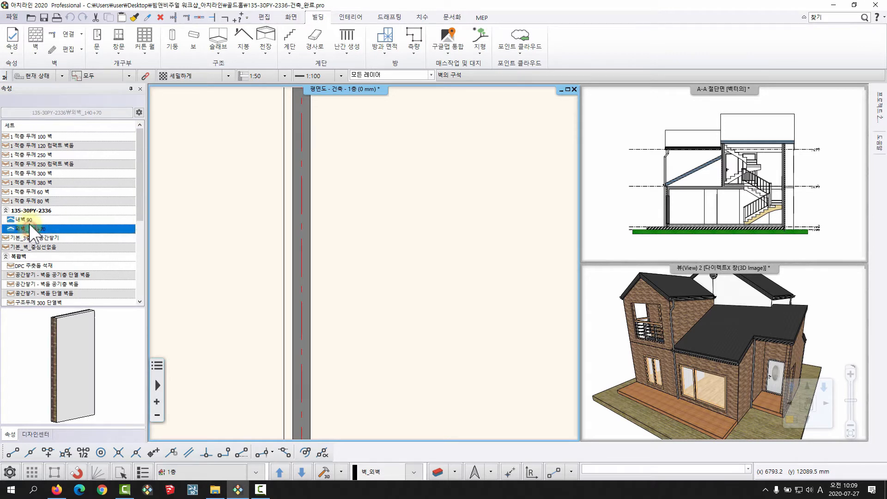
{"action": "left_click", "coordinate": [29, 220]}
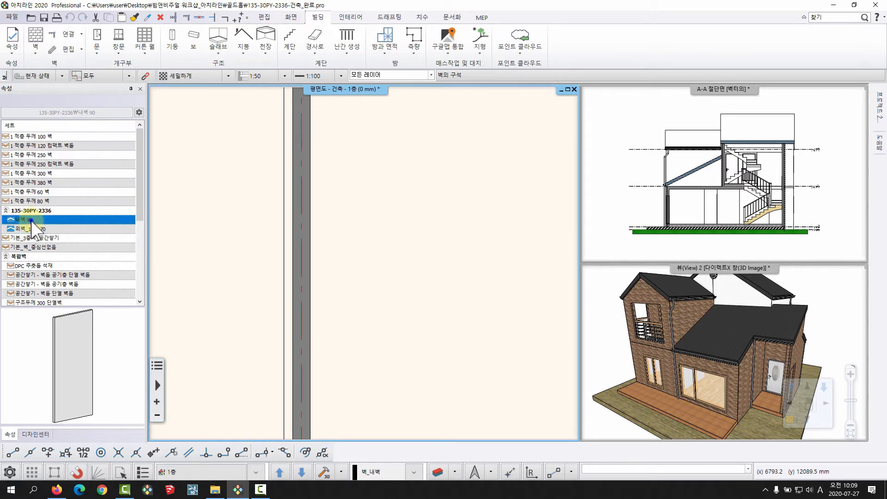
{"action": "right_click", "coordinate": [31, 221]}
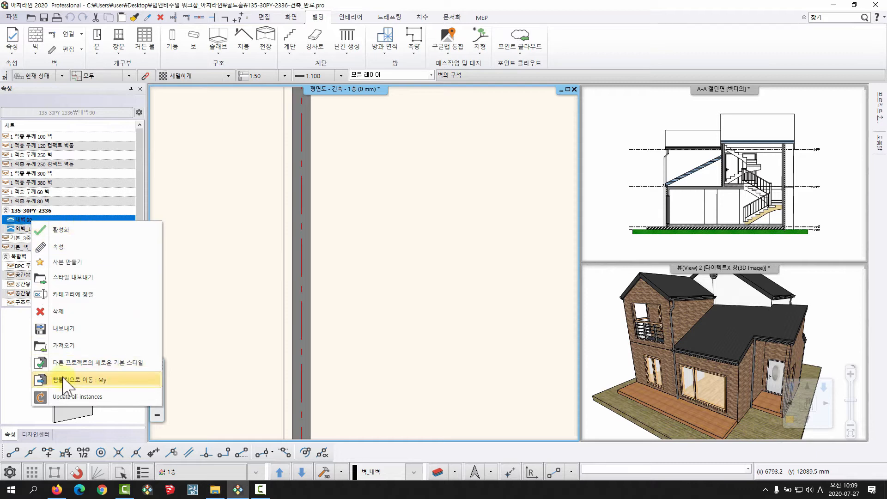
{"action": "left_click", "coordinate": [125, 380]}
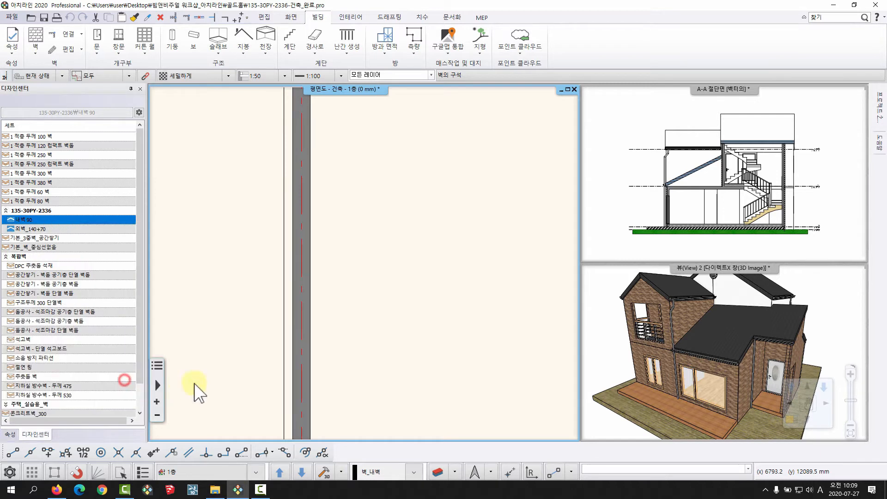
Move the 외벽_140+70 wall style to the My template and leave the Wall command.
{"action": "left_click", "coordinate": [19, 228]}
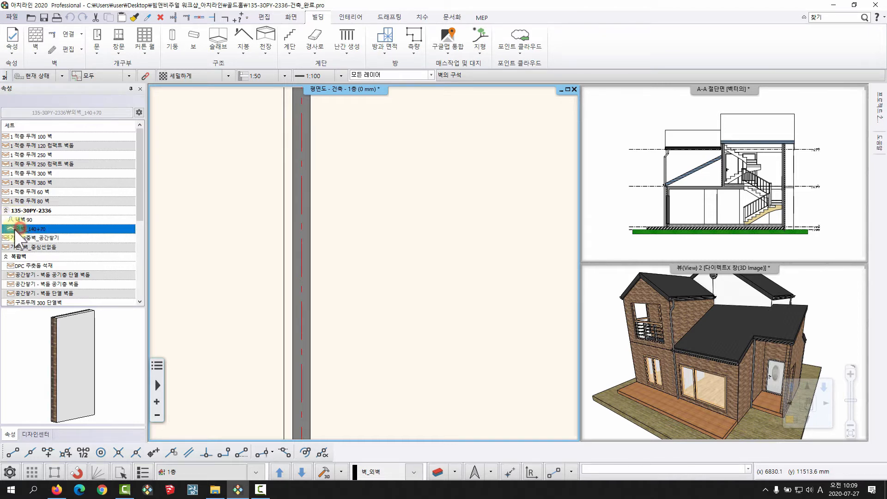
{"action": "right_click", "coordinate": [21, 229]}
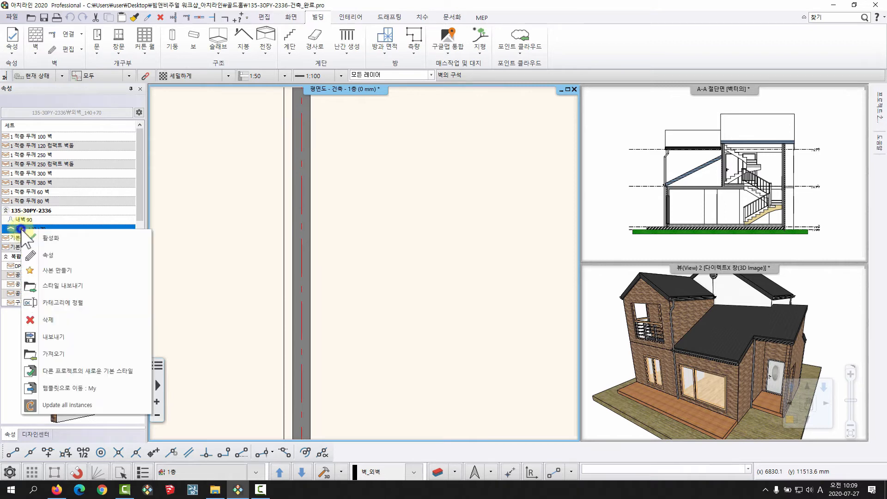
{"action": "left_click", "coordinate": [72, 388]}
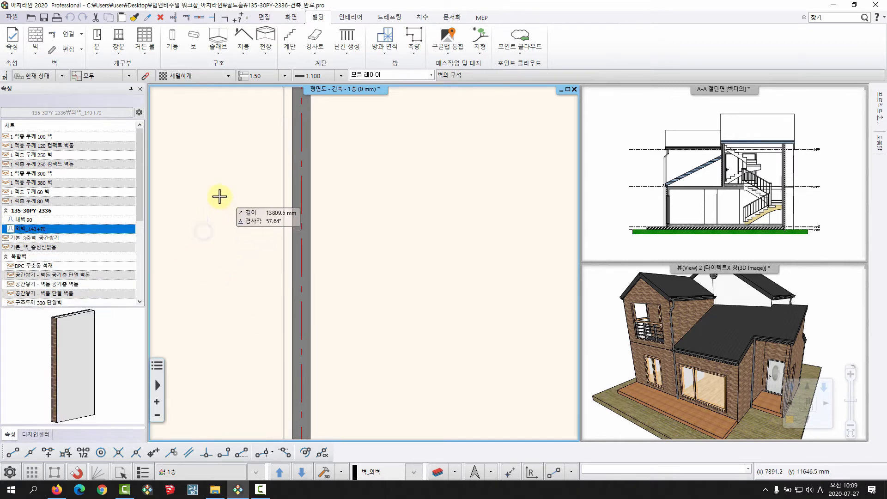
{"action": "key", "text": "Escape"}
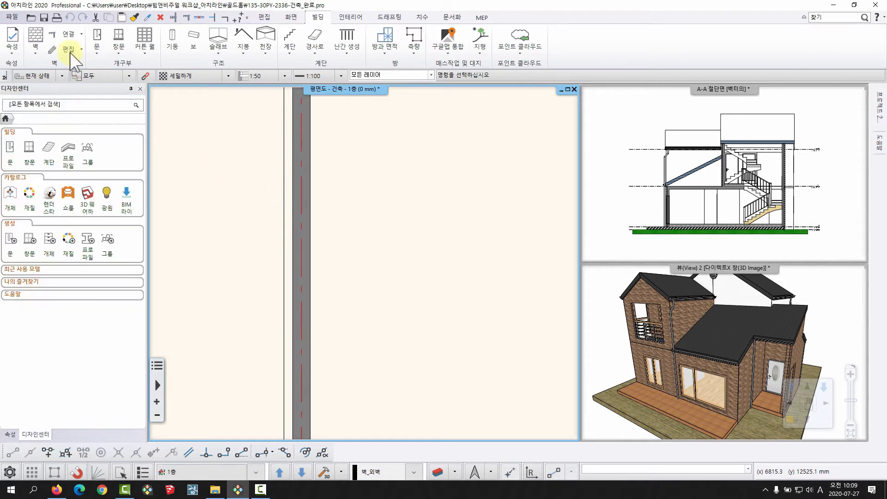
Close the house project and create a new project file with the default project settings.
{"action": "left_click", "coordinate": [16, 19]}
{"action": "left_click", "coordinate": [42, 32]}
{"action": "left_click", "coordinate": [368, 260]}
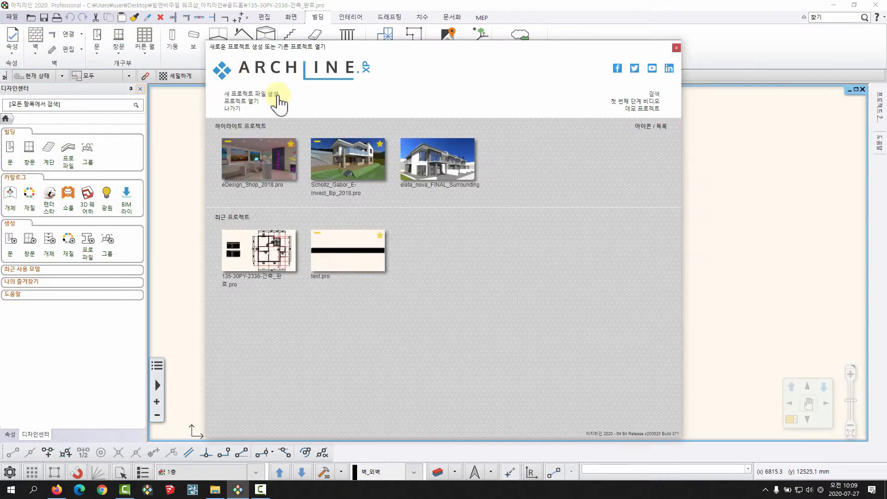
{"action": "left_click", "coordinate": [274, 98]}
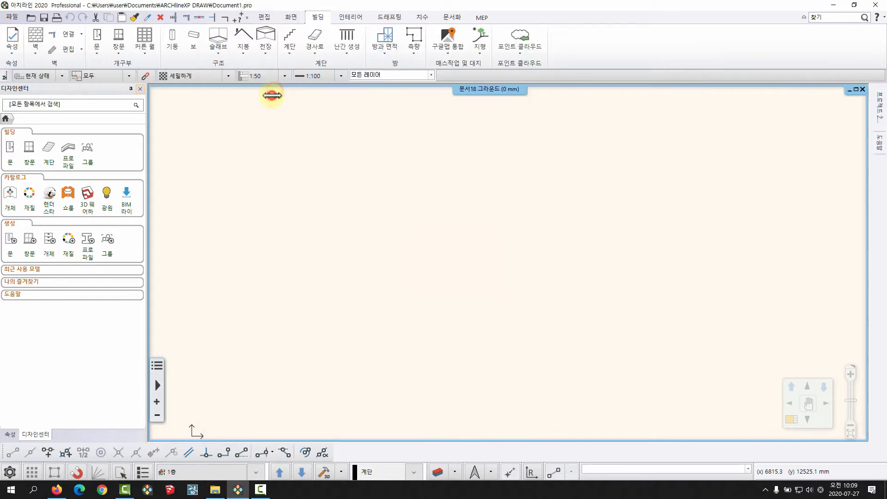
{"action": "left_click", "coordinate": [508, 360]}
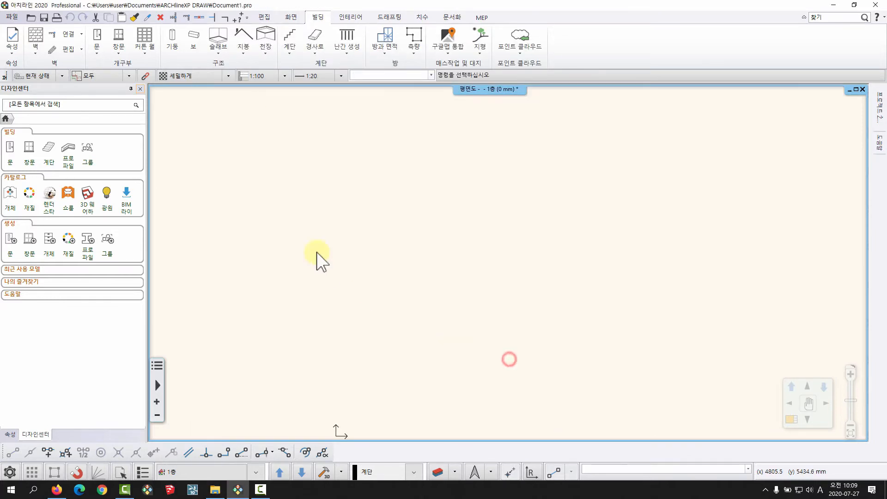
Start the Wall command in the new project and check the 내벽 90 and 외벽_140+70 styles in the 135-30PY-2336 set.
{"action": "left_click", "coordinate": [35, 49]}
{"action": "left_click", "coordinate": [60, 69]}
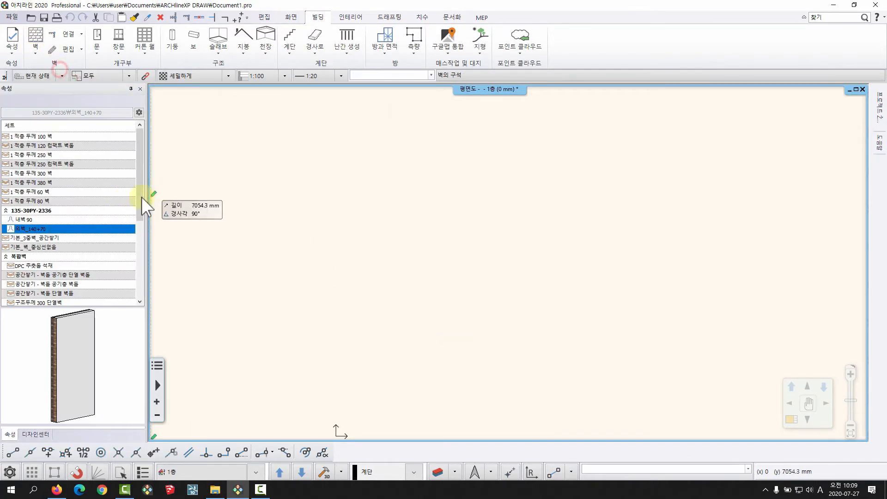
{"action": "left_click", "coordinate": [20, 219]}
{"action": "left_click", "coordinate": [26, 227]}
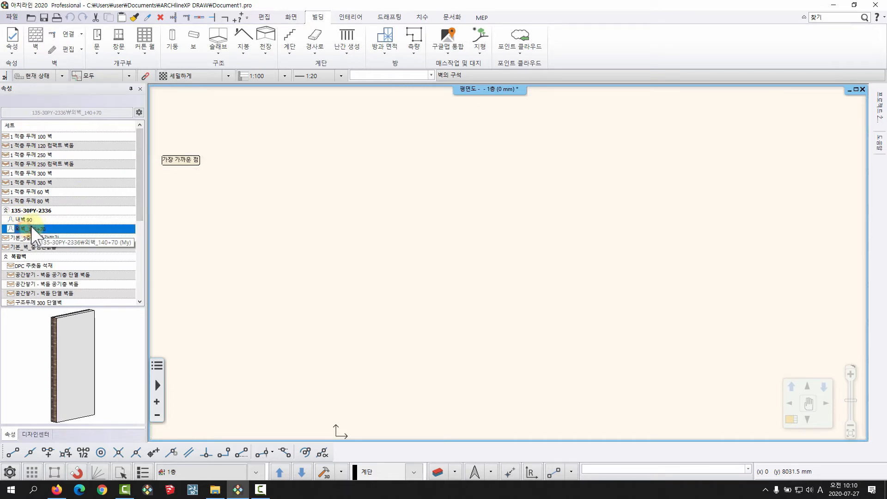
{"action": "left_click", "coordinate": [27, 220]}
Draw three connected walls in a U shape open on one side, using the 외벽_140+70 style.
{"action": "left_click", "coordinate": [26, 228]}
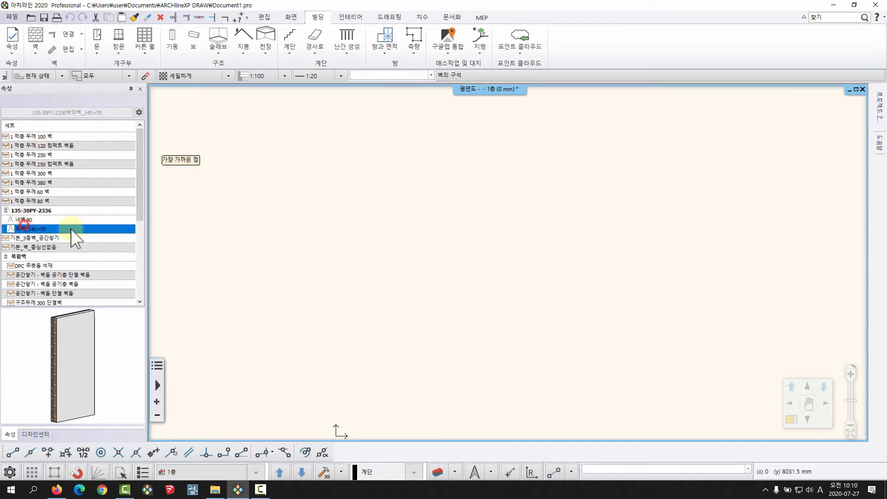
{"action": "left_click", "coordinate": [273, 260]}
{"action": "left_click", "coordinate": [483, 260]}
{"action": "scroll", "coordinate": [469, 326], "scroll_direction": "down", "scroll_amount": 3}
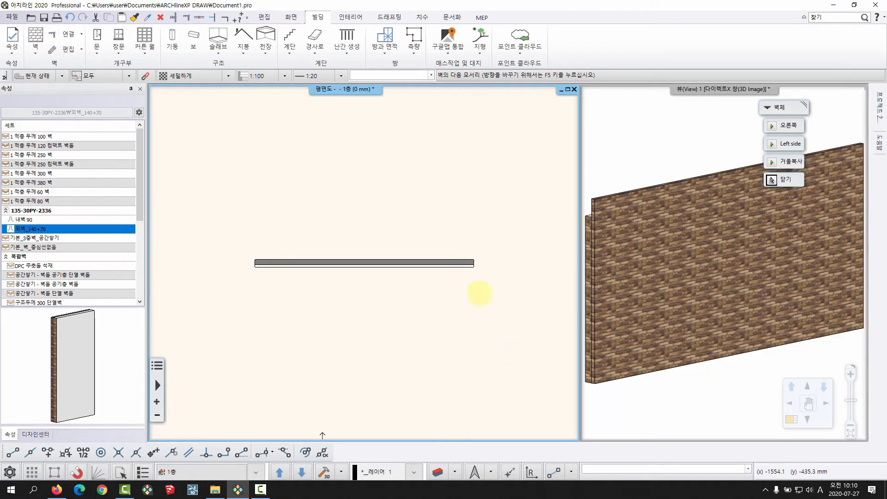
{"action": "left_click", "coordinate": [469, 136]}
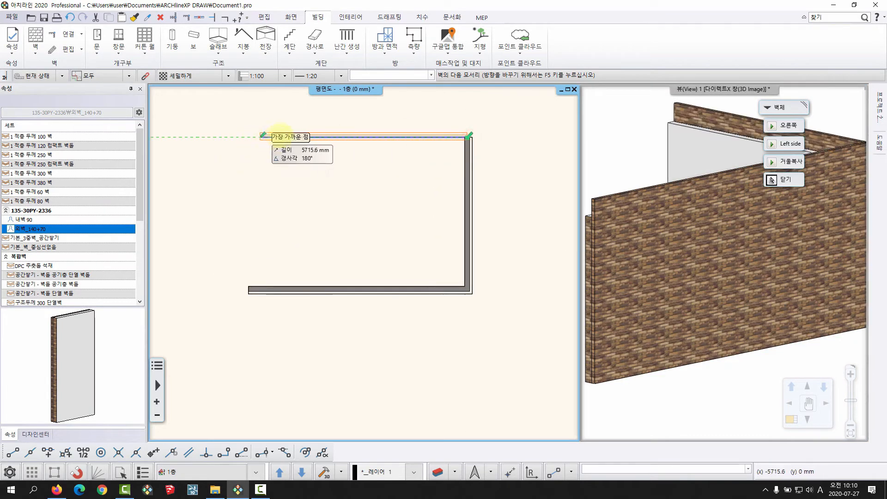
{"action": "left_click", "coordinate": [283, 136]}
{"action": "right_click", "coordinate": [301, 226]}
{"action": "right_click", "coordinate": [301, 226]}
{"action": "scroll", "coordinate": [385, 229], "scroll_direction": "down", "scroll_amount": 3}
{"action": "middle_click_drag", "start_coordinate": [384, 229], "coordinate": [356, 290]}
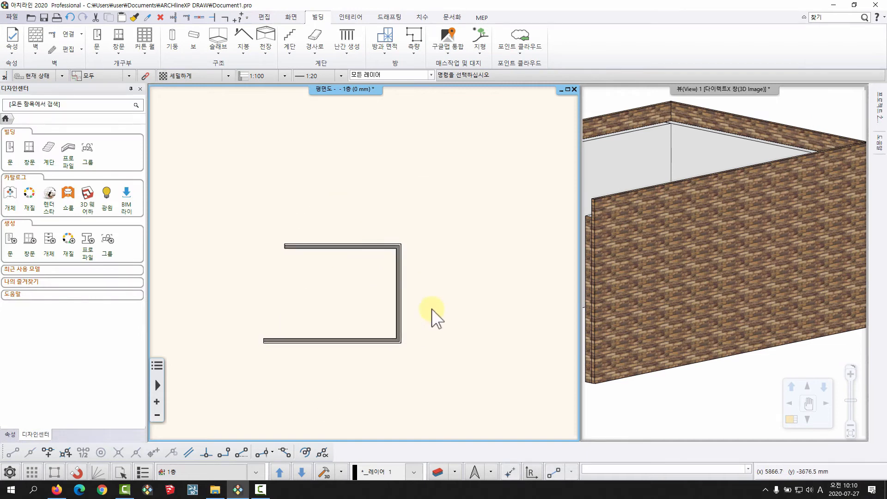
{"action": "scroll", "coordinate": [741, 269], "scroll_direction": "down", "scroll_amount": 5}
{"action": "middle_click_drag", "start_coordinate": [343, 236], "coordinate": [305, 188]}
{"action": "scroll", "coordinate": [271, 220], "scroll_direction": "up", "scroll_amount": 2}
Restart the Wall command, open the 스타일 내보내기 (style export) dialog for its styles, and select the 벽 element type.
{"action": "left_click", "coordinate": [36, 51]}
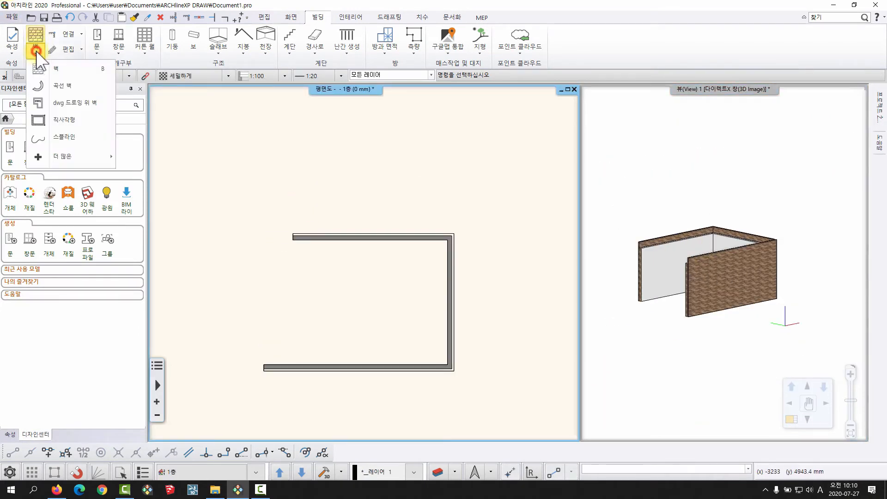
{"action": "left_click", "coordinate": [37, 73]}
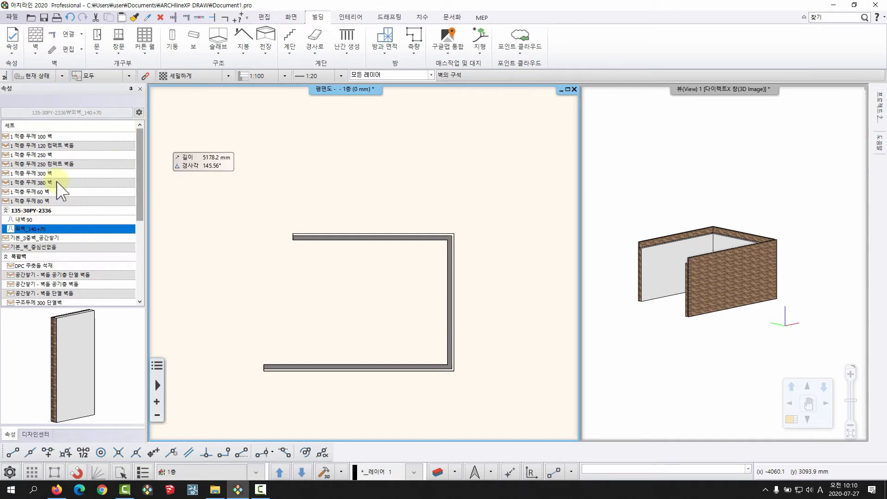
{"action": "left_click", "coordinate": [138, 113]}
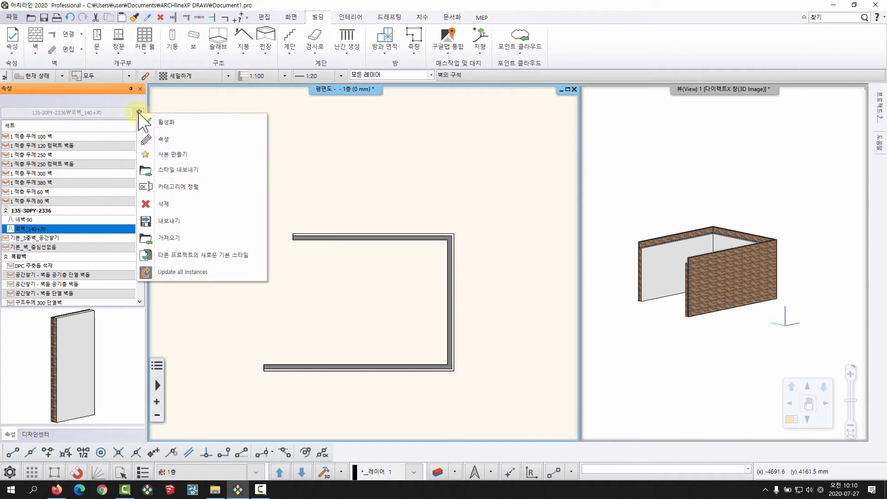
{"action": "left_click", "coordinate": [204, 170]}
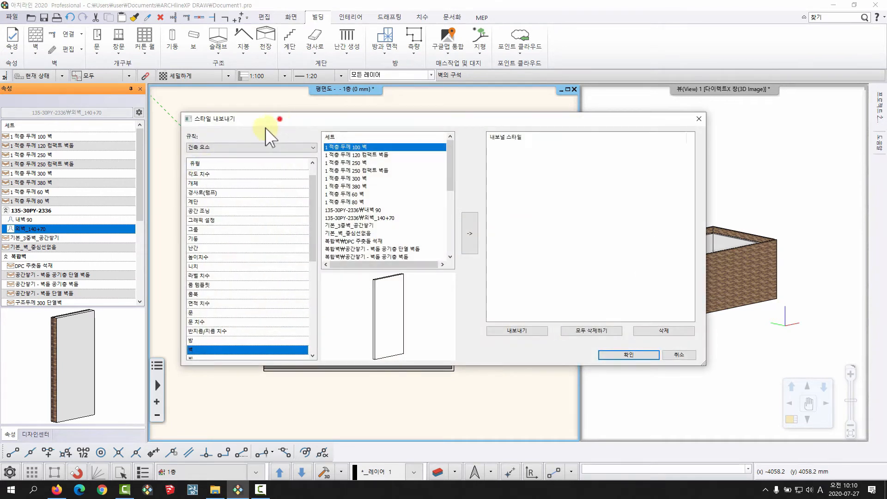
{"action": "left_click_drag", "start_coordinate": [265, 128], "coordinate": [192, 134]}
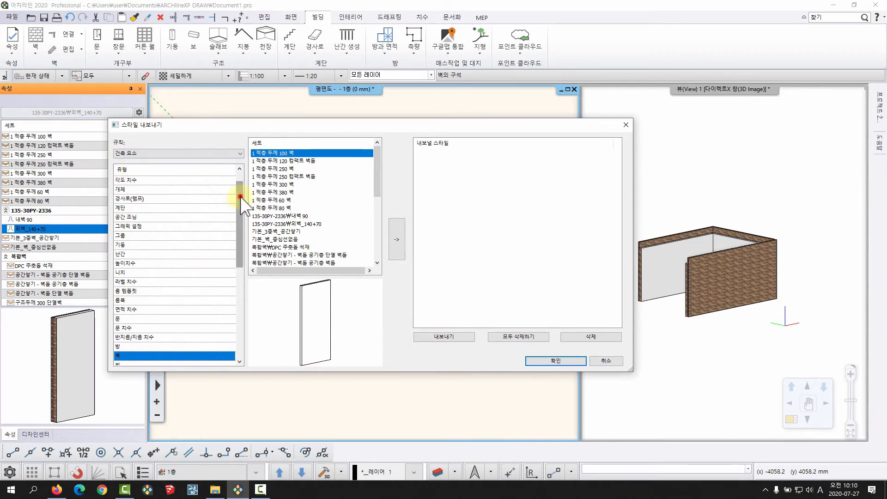
{"action": "left_click_drag", "start_coordinate": [240, 196], "coordinate": [238, 243]}
{"action": "left_click", "coordinate": [120, 254]}
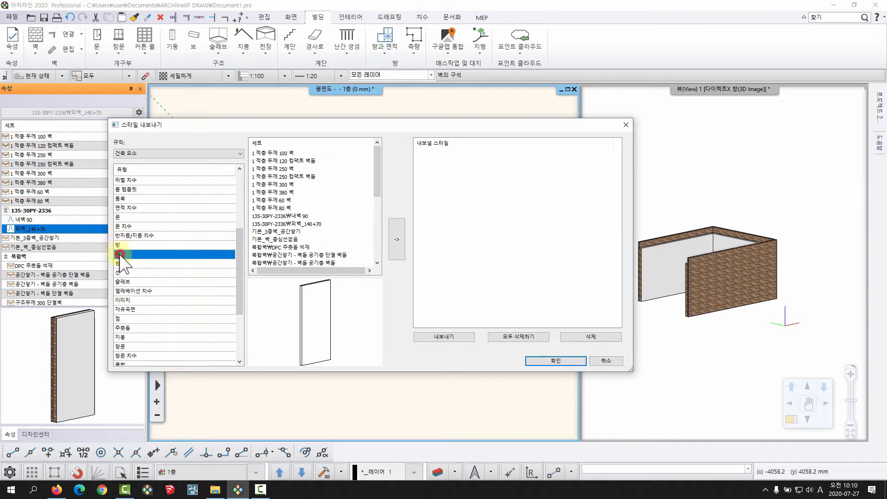
Add the 내벽 90 and 외벽_140+70 wall styles of the 135-30PY-2336 set to the styles for export.
{"action": "left_click_drag", "start_coordinate": [377, 173], "coordinate": [374, 195]}
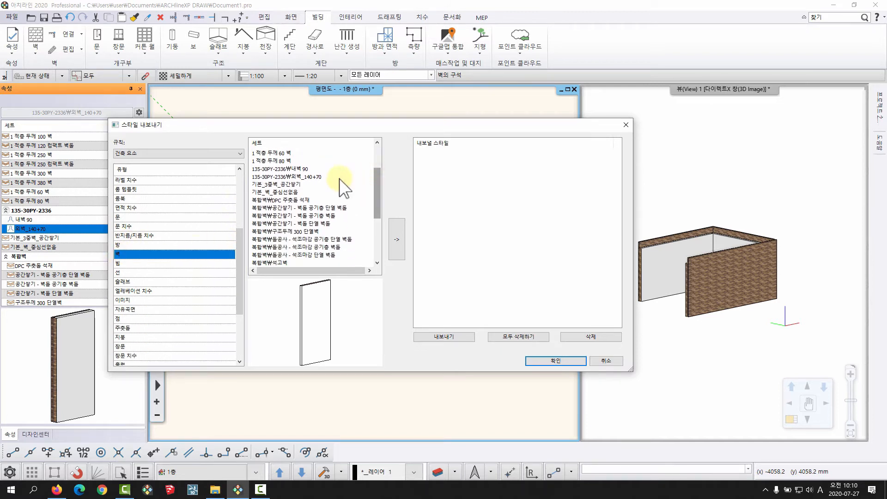
{"action": "left_click", "coordinate": [291, 169]}
{"action": "left_click", "coordinate": [395, 235]}
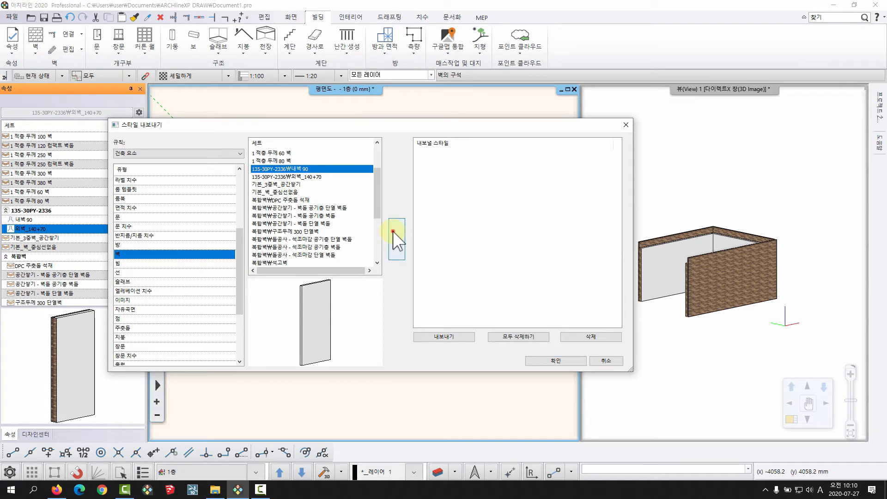
{"action": "left_click", "coordinate": [310, 177]}
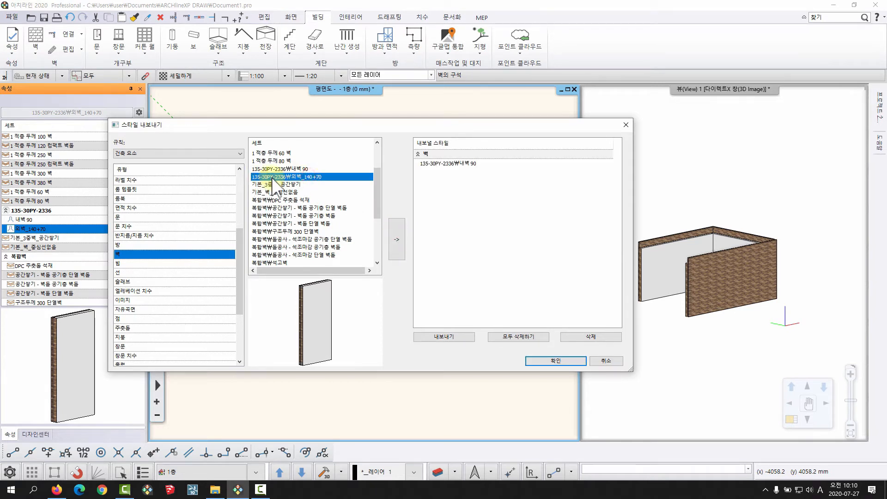
{"action": "left_click", "coordinate": [399, 236]}
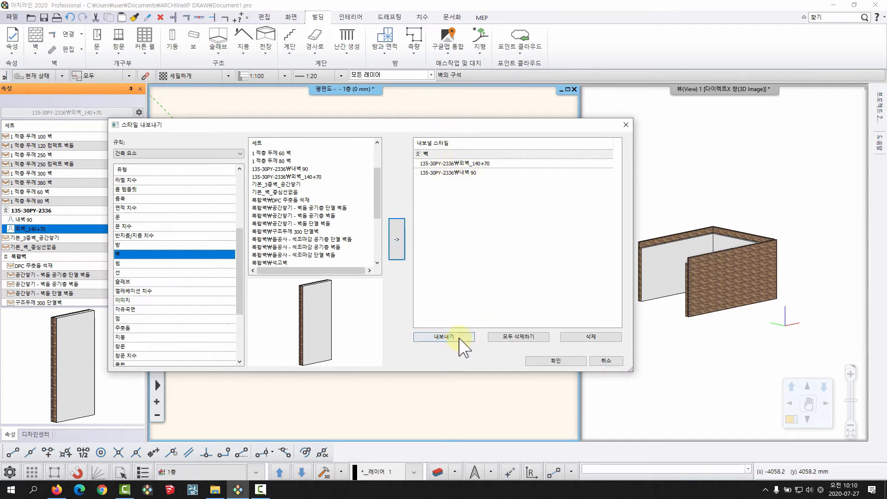
Export the listed wall styles to the desktop as an ARCHLine.XP Environment file named test_wall, and close the export dialog.
{"action": "left_click", "coordinate": [443, 336]}
{"action": "left_click_drag", "start_coordinate": [246, 139], "coordinate": [269, 121]}
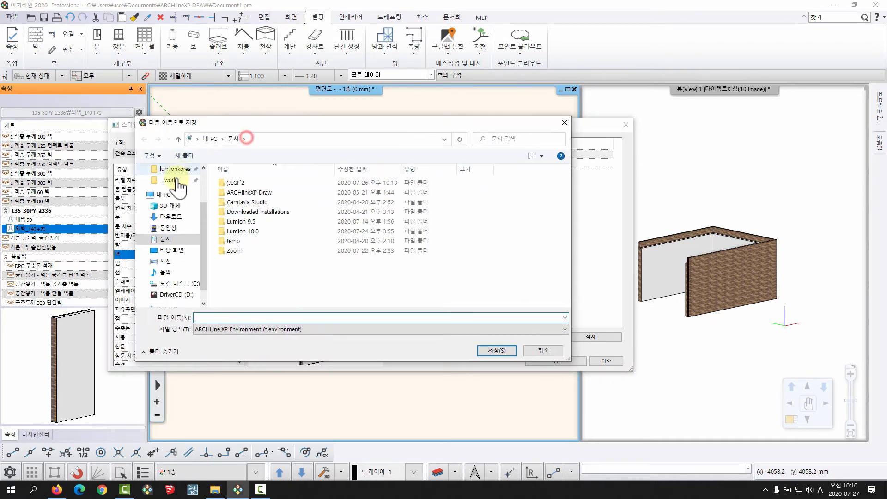
{"action": "left_click", "coordinate": [172, 250]}
{"action": "left_click", "coordinate": [277, 317]}
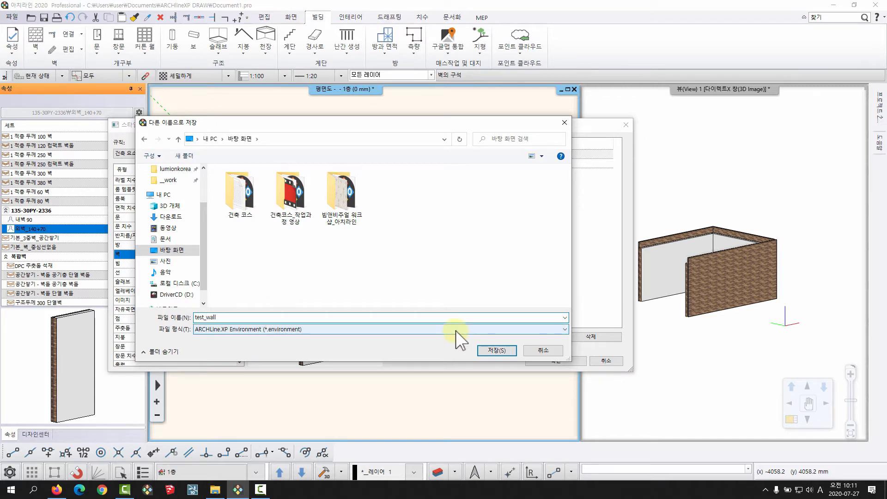
{"action": "left_click", "coordinate": [497, 349]}
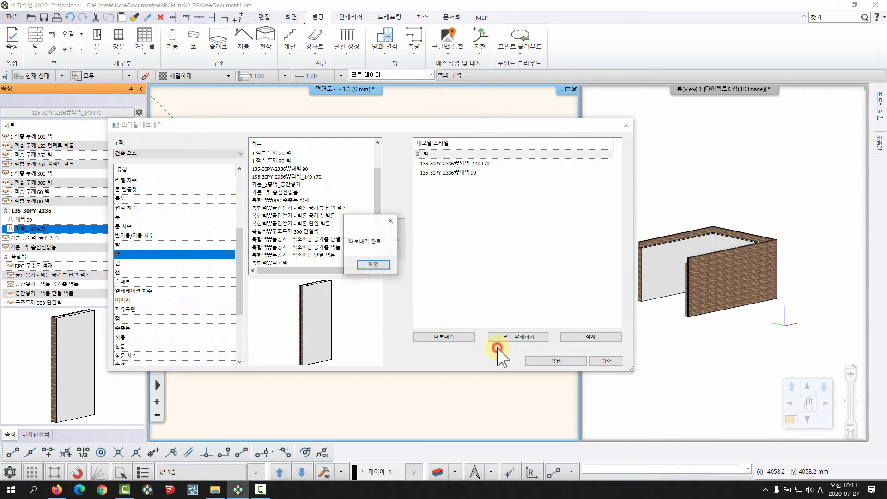
{"action": "left_click", "coordinate": [375, 264]}
{"action": "left_click", "coordinate": [608, 360]}
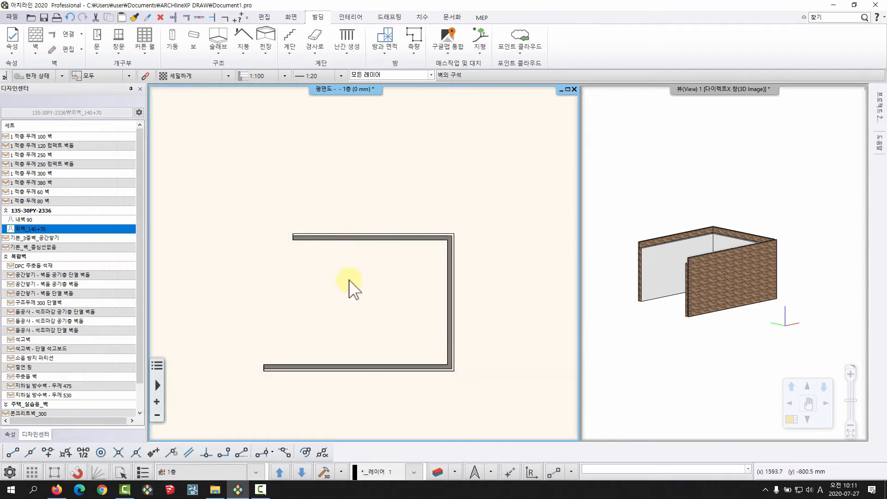
Switch to File Explorer and locate the exported test_wall.environment file on the desktop.
{"action": "left_click", "coordinate": [215, 489]}
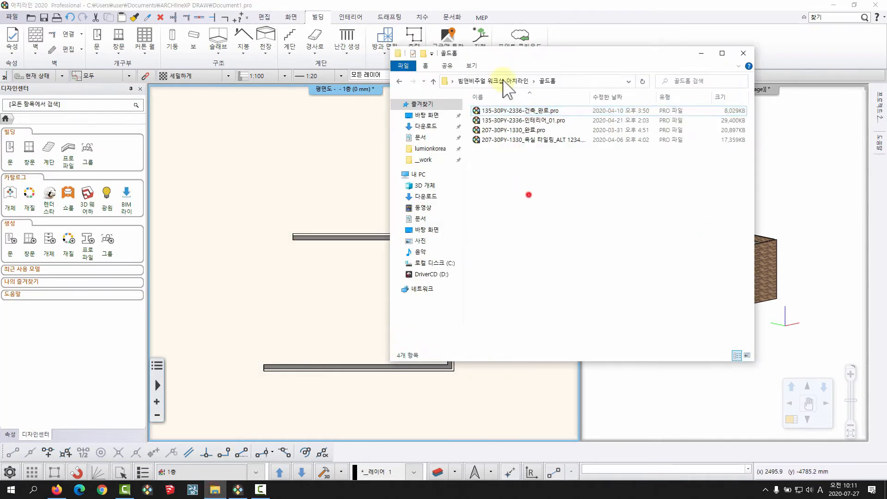
{"action": "left_click_drag", "start_coordinate": [505, 60], "coordinate": [458, 90]}
{"action": "left_click", "coordinate": [383, 146]}
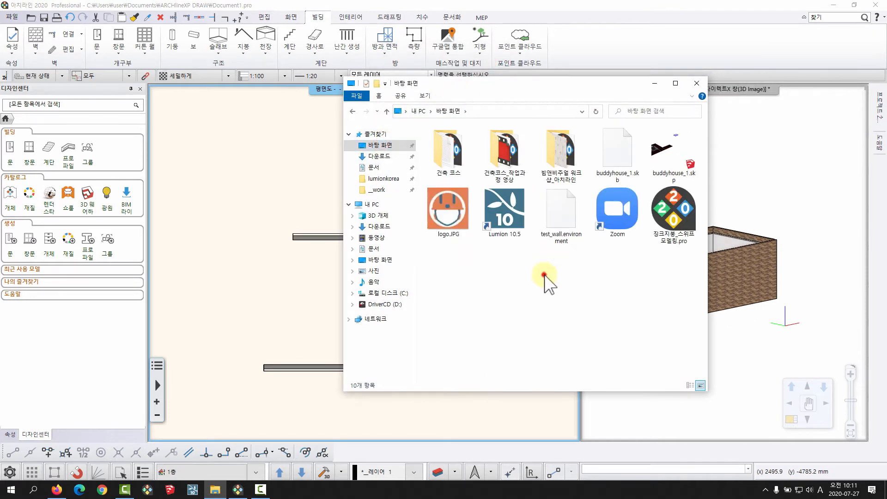
{"action": "left_click", "coordinate": [568, 213]}
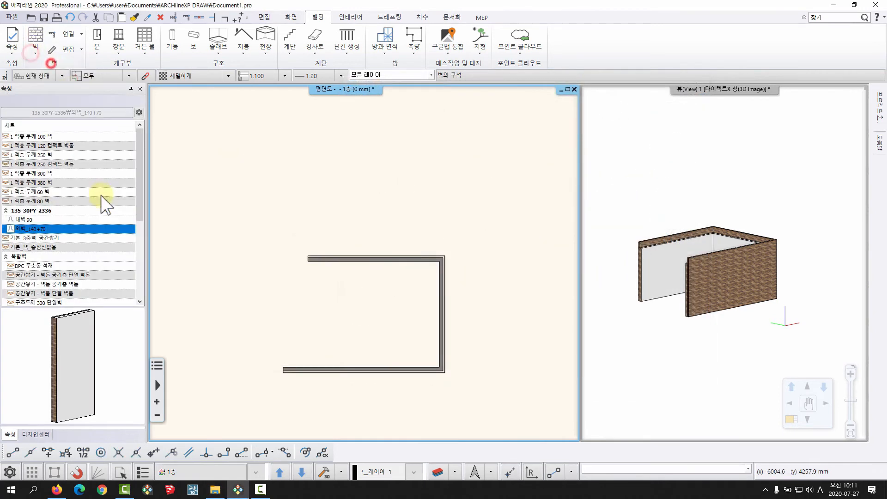
Compare the 135-30PY-2336 wall styles with the default wall styles in the Wall command's style list.
{"action": "left_click", "coordinate": [22, 220]}
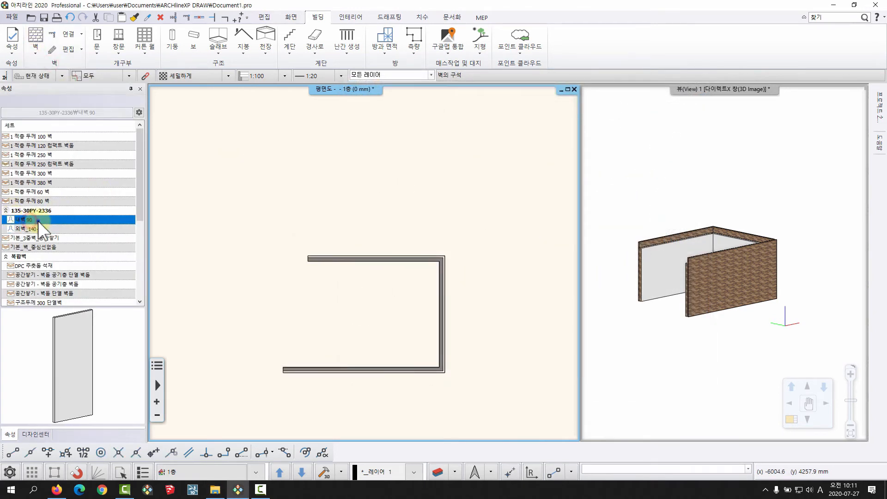
{"action": "right_click", "coordinate": [39, 221]}
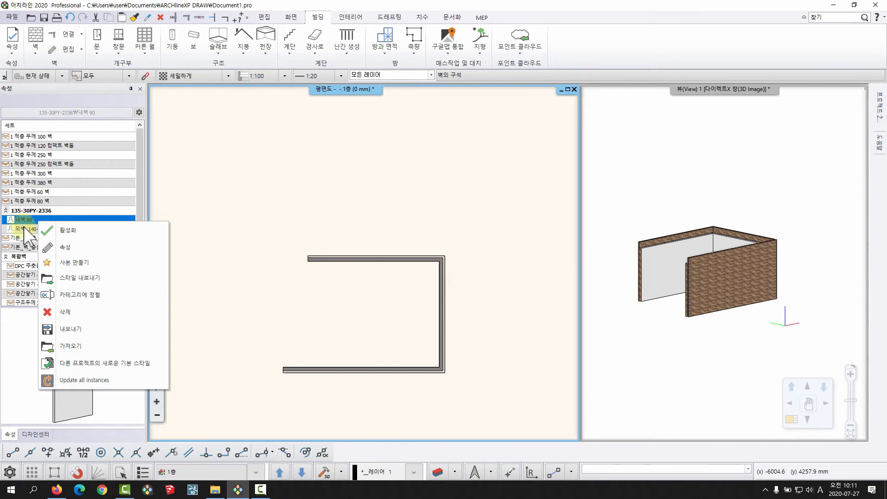
{"action": "left_click", "coordinate": [21, 230]}
{"action": "left_click", "coordinate": [22, 222]}
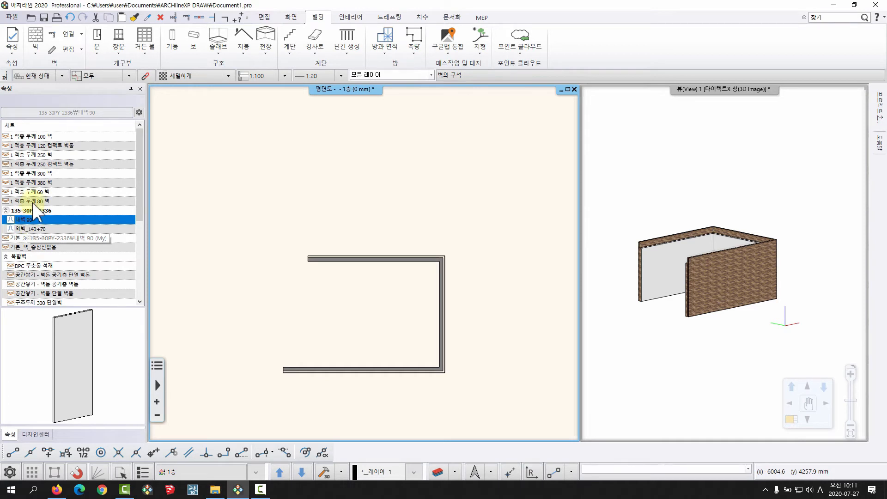
{"action": "left_click", "coordinate": [32, 175]}
{"action": "left_click", "coordinate": [18, 136]}
{"action": "left_click", "coordinate": [24, 164]}
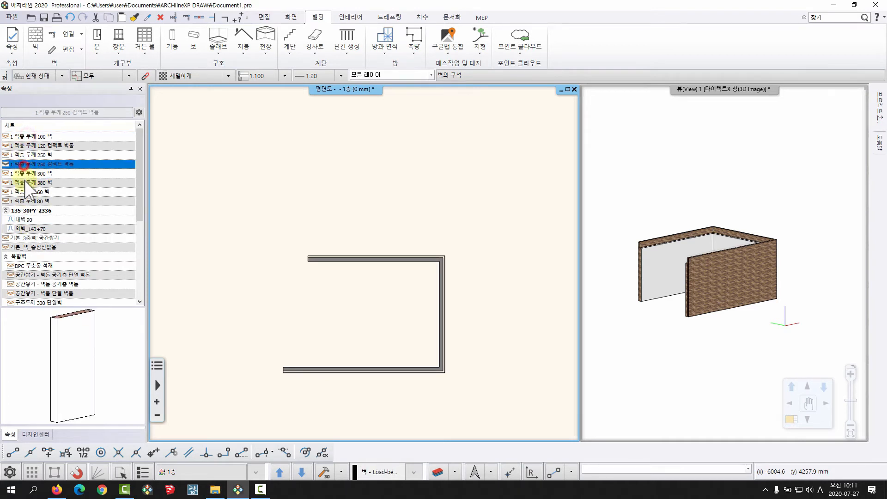
{"action": "left_click", "coordinate": [26, 191]}
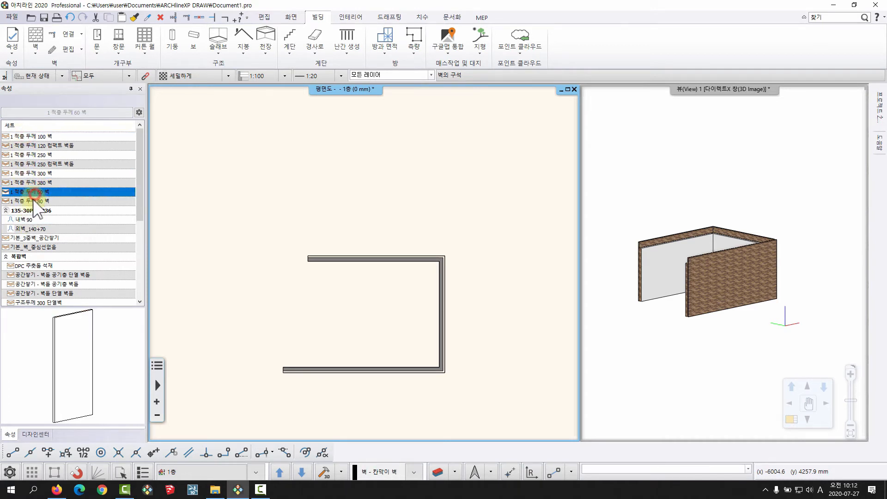
Delete the 내벽 90 and 외벽_140+70 styles from the 135-30PY-2336 set and leave the Wall command.
{"action": "right_click", "coordinate": [27, 219]}
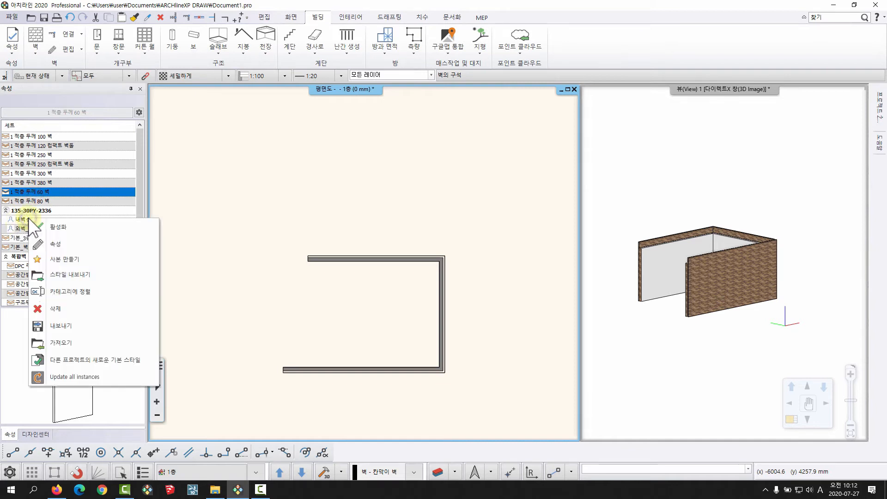
{"action": "left_click", "coordinate": [62, 307]}
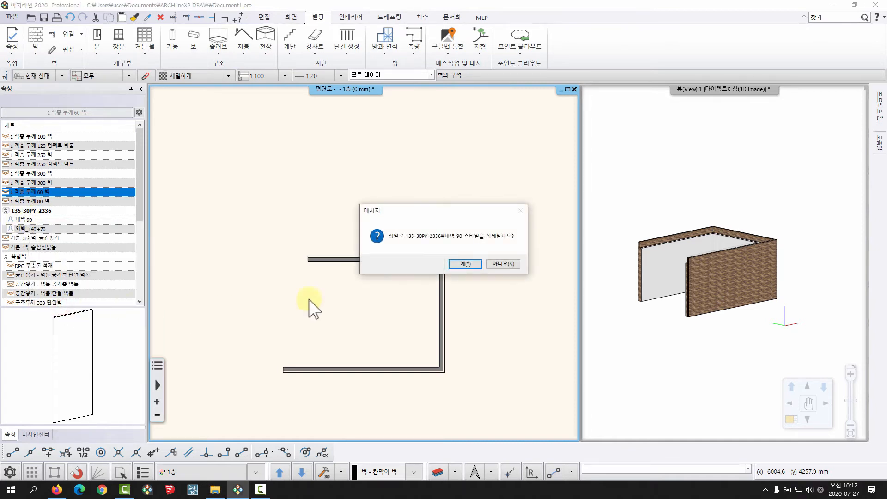
{"action": "left_click", "coordinate": [458, 265]}
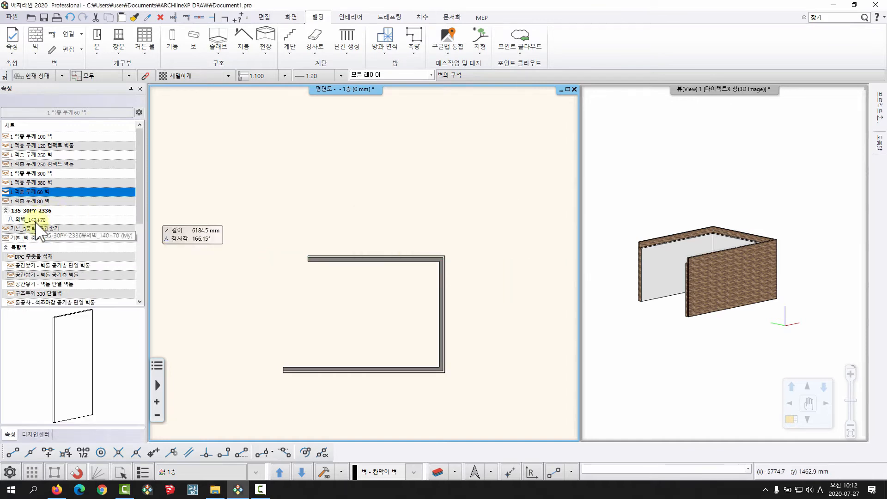
{"action": "right_click", "coordinate": [36, 222]}
{"action": "left_click", "coordinate": [65, 308]}
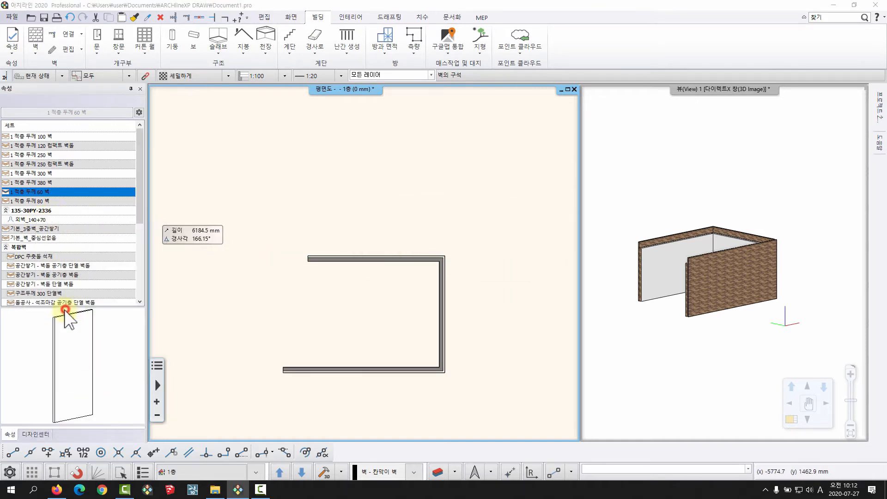
{"action": "left_click", "coordinate": [472, 264]}
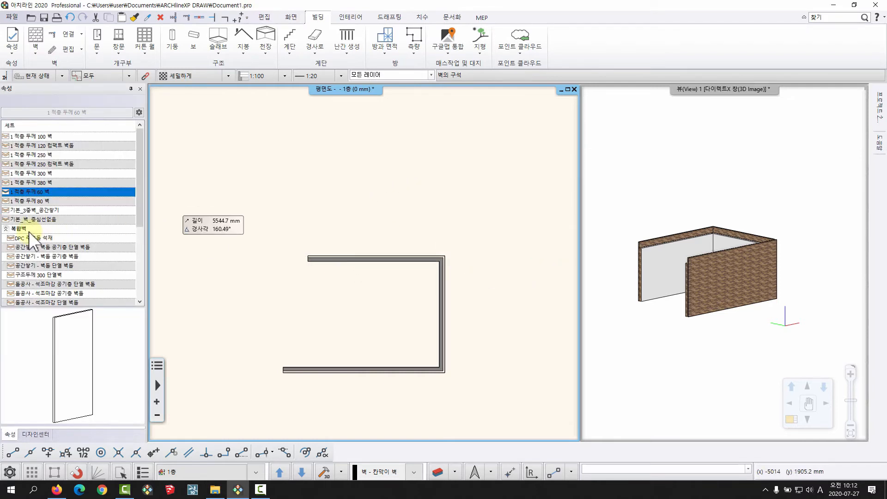
{"action": "right_click", "coordinate": [232, 214]}
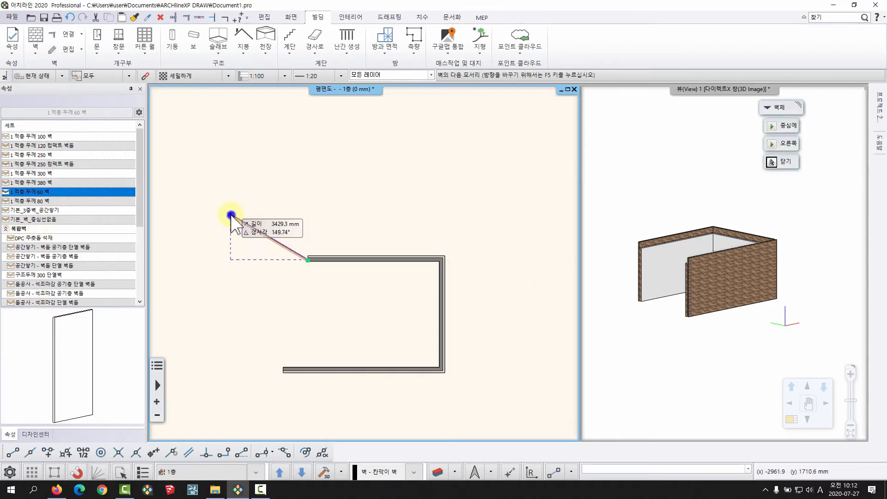
{"action": "key", "text": "Escape"}
{"action": "key", "text": "Escape"}
Restart the Wall command and check the wall style list for the deleted 135-30PY-2336 set, including in a new project.
{"action": "left_click", "coordinate": [36, 54]}
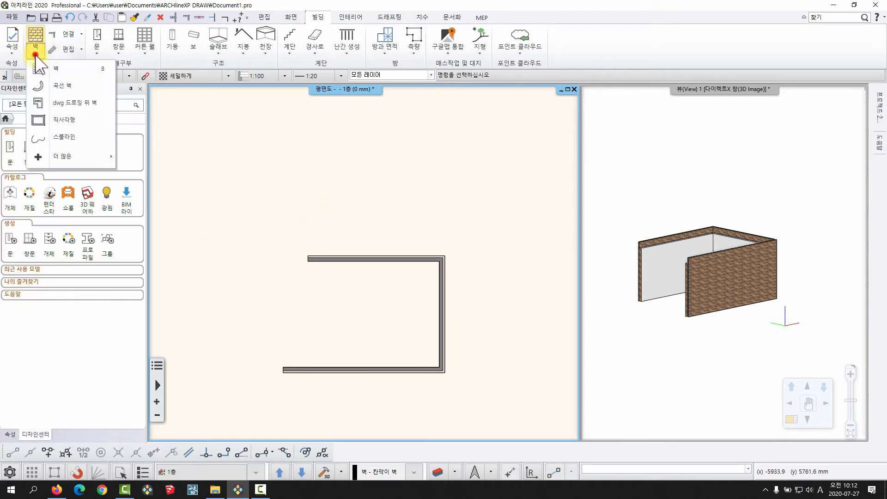
{"action": "left_click", "coordinate": [40, 66]}
{"action": "mouse_move", "coordinate": [139, 165]}
{"action": "left_mouse_down"}
{"action": "mouse_move", "coordinate": [140, 229]}
{"action": "mouse_move", "coordinate": [141, 165]}
{"action": "left_mouse_up"}
{"action": "key", "text": "Escape"}
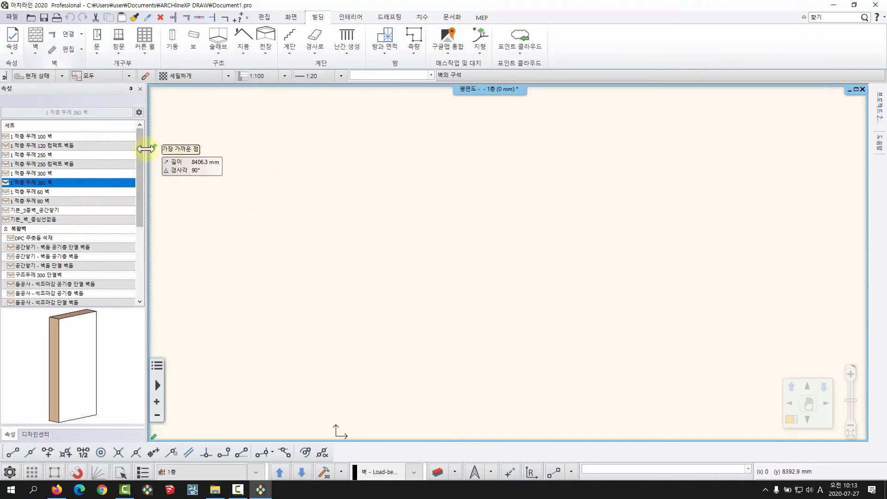
{"action": "mouse_move", "coordinate": [141, 147]}
{"action": "left_mouse_down"}
{"action": "mouse_move", "coordinate": [134, 219]}
{"action": "mouse_move", "coordinate": [141, 159]}
{"action": "left_mouse_up"}
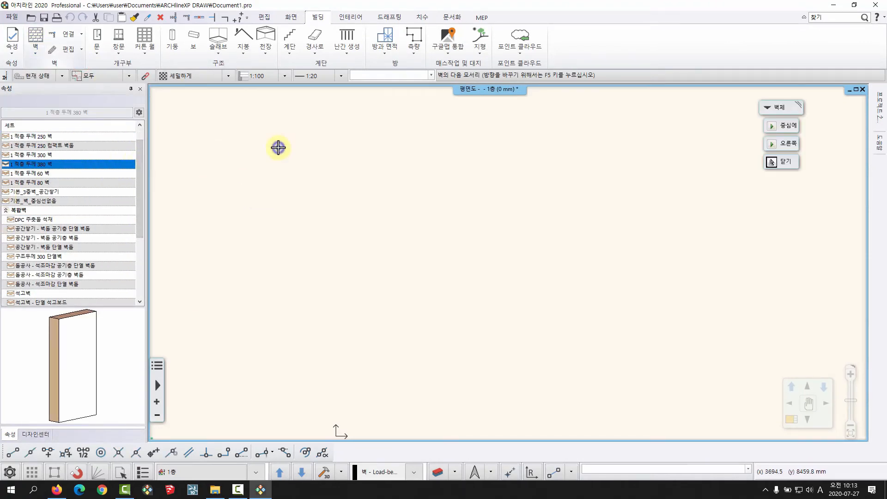
{"action": "key", "text": "Escape"}
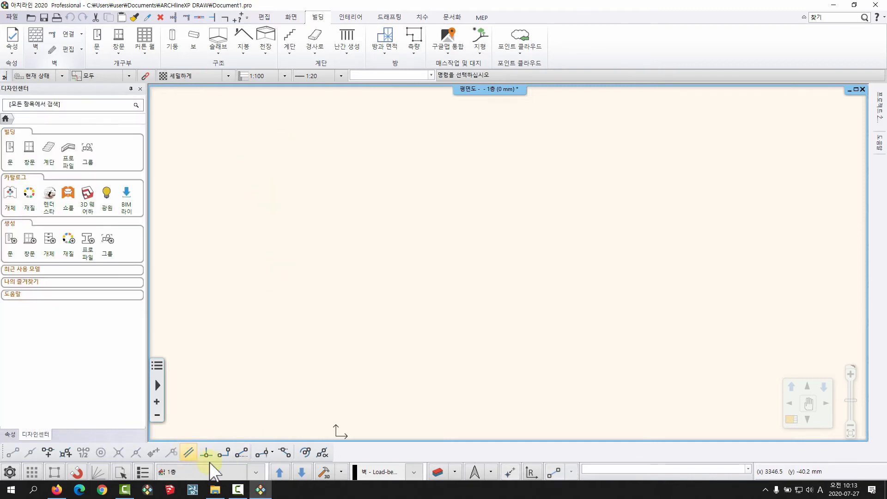
Switch to File Explorer and load test_wall.environment from the desktop into the ARCHLine.XP Design Center.
{"action": "left_click", "coordinate": [215, 490]}
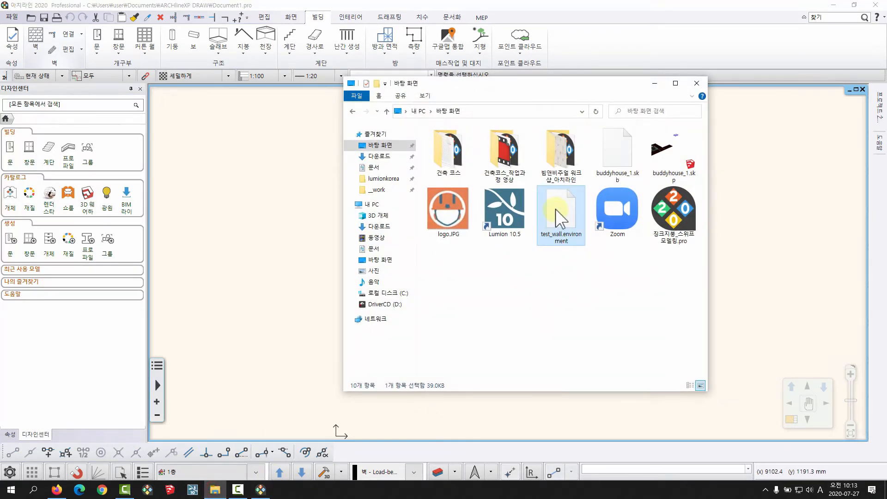
{"action": "left_click_drag", "start_coordinate": [539, 87], "coordinate": [479, 101]}
{"action": "left_click", "coordinate": [516, 145]}
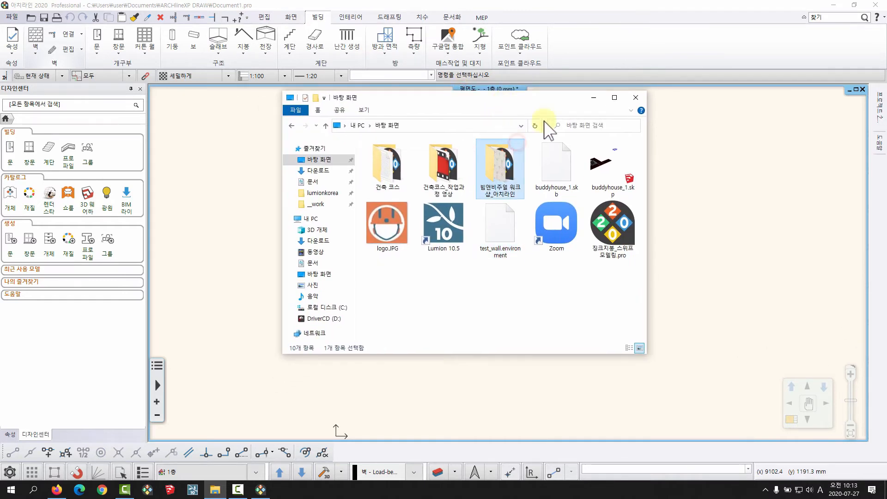
{"action": "left_click", "coordinate": [502, 225]}
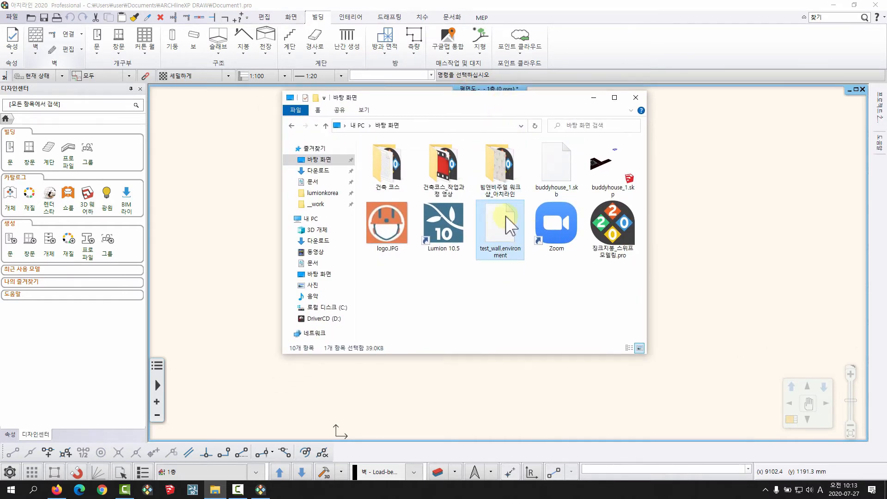
{"action": "left_click_drag", "start_coordinate": [496, 210], "coordinate": [88, 337]}
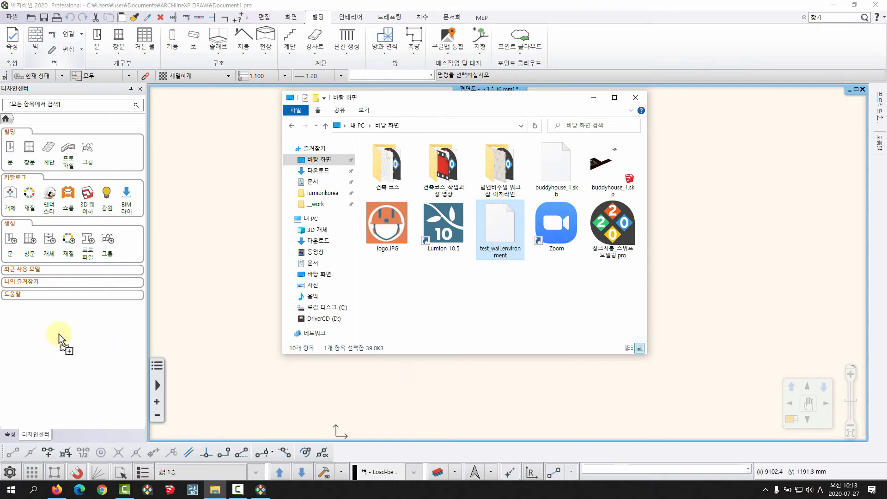
{"action": "left_click_drag", "start_coordinate": [353, 337], "coordinate": [104, 323]}
{"action": "left_click", "coordinate": [594, 97]}
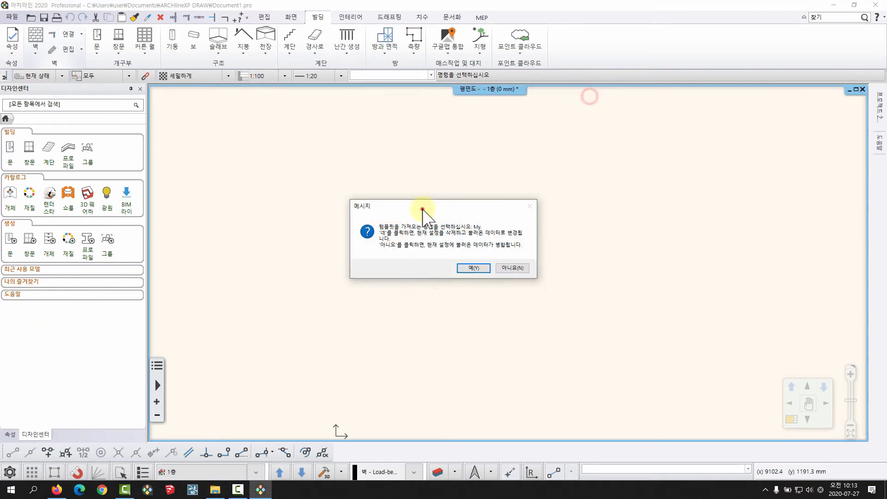
Merge the loaded data into the My template, keep the existing settings for matching items, and accept the list of imported wall styles.
{"action": "left_click_drag", "start_coordinate": [423, 208], "coordinate": [373, 160]}
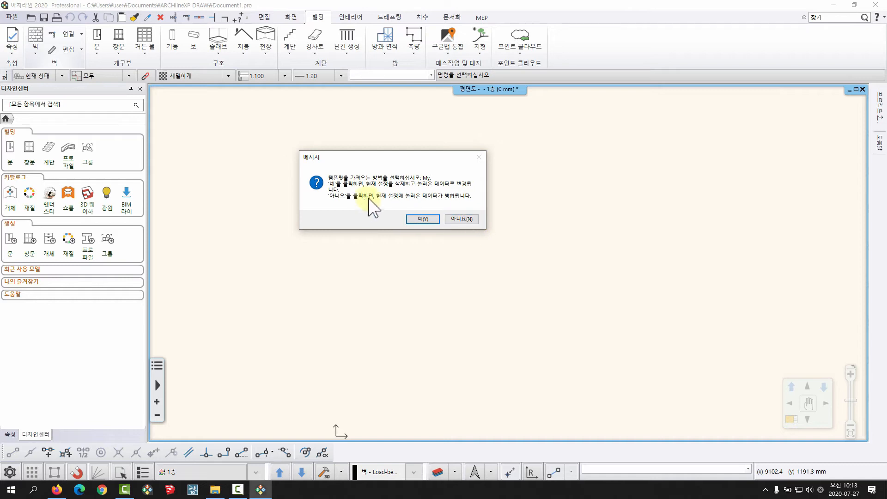
{"action": "left_click", "coordinate": [467, 220]}
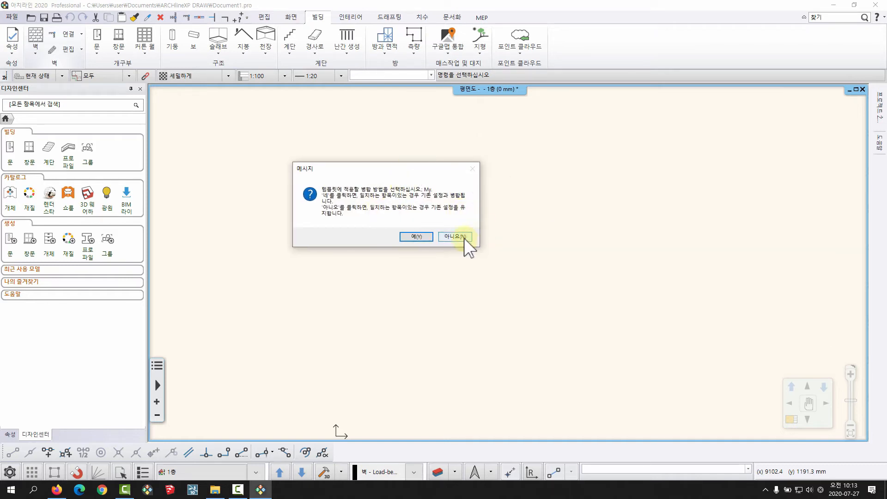
{"action": "left_click", "coordinate": [462, 238]}
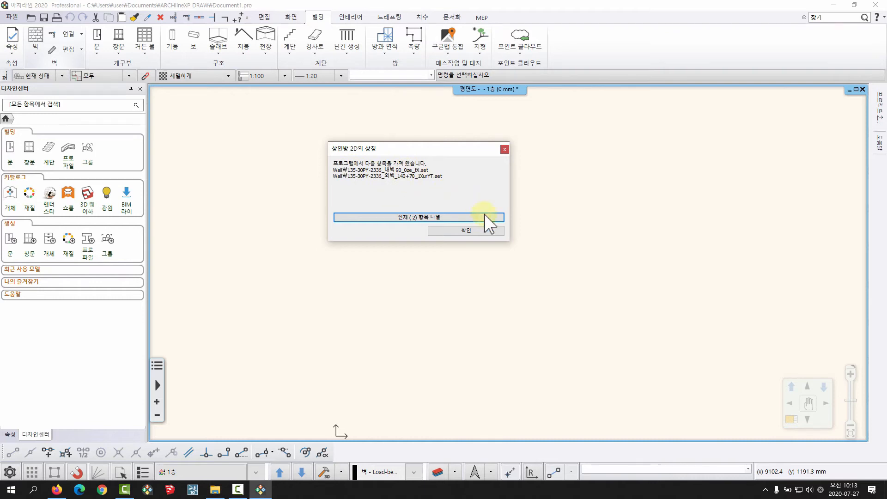
{"action": "left_click", "coordinate": [458, 232]}
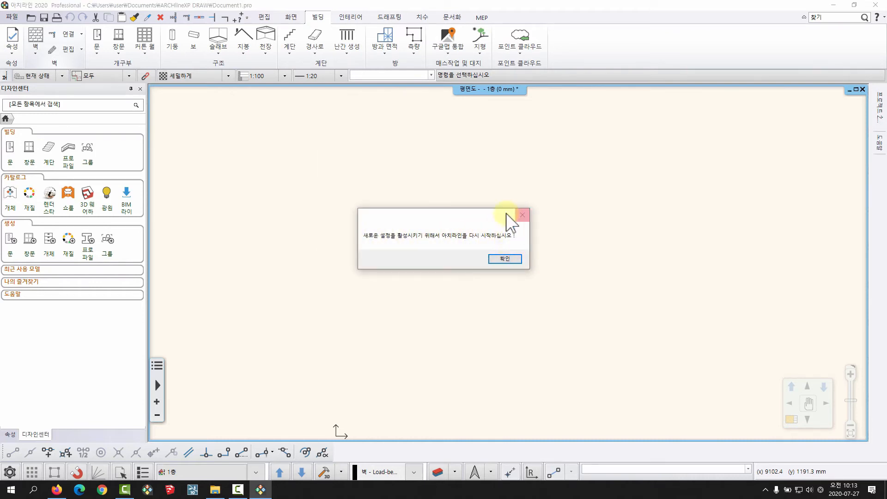
Restart ARCHLine.XP without saving the current project and create a new project with the default project information.
{"action": "left_click", "coordinate": [511, 257]}
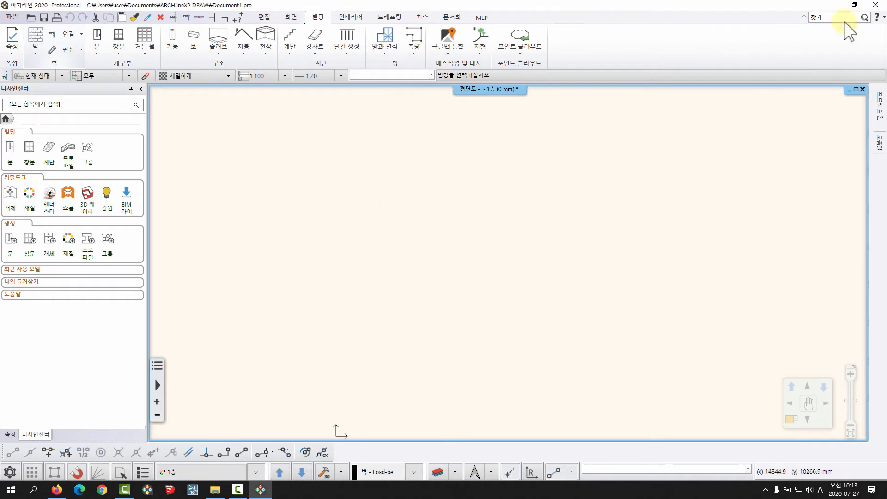
{"action": "left_click", "coordinate": [875, 4]}
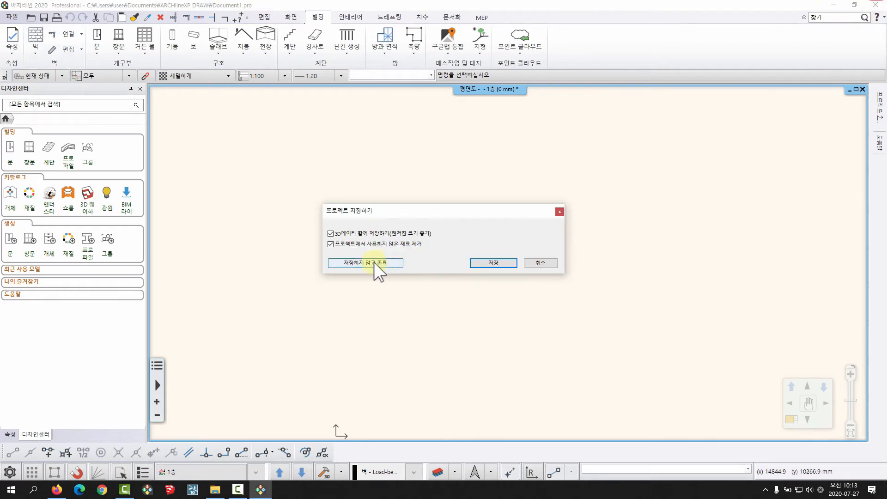
{"action": "left_click", "coordinate": [374, 262]}
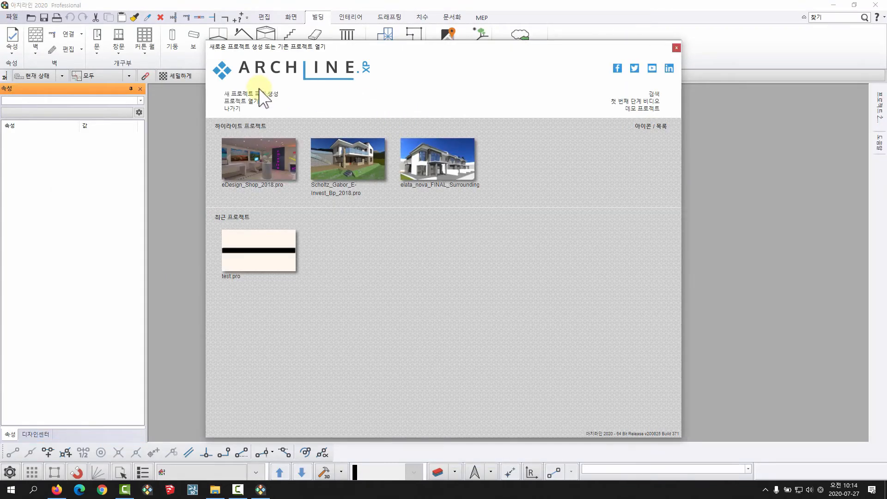
{"action": "left_click", "coordinate": [260, 94]}
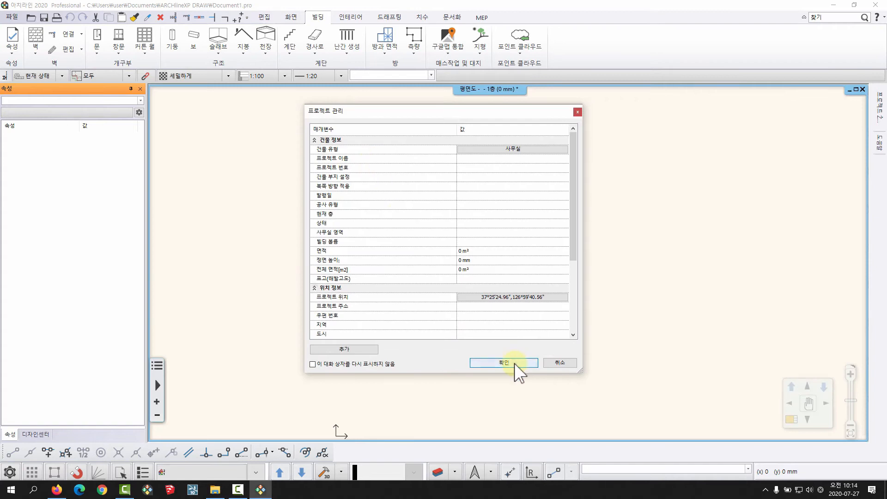
{"action": "left_click", "coordinate": [503, 363]}
Draw two connected walls in an L shape in the floor plan with the 외벽_140+70 style from the 135-30PY-2336 set.
{"action": "left_click", "coordinate": [36, 50]}
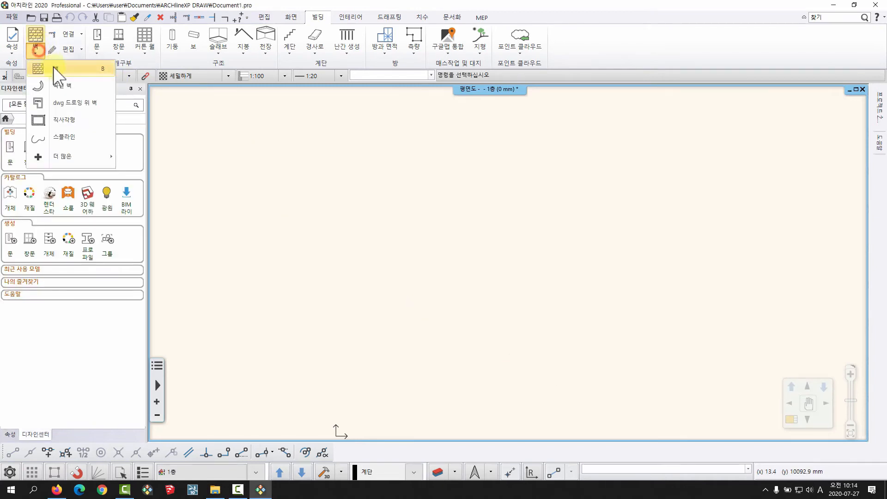
{"action": "left_click", "coordinate": [56, 68]}
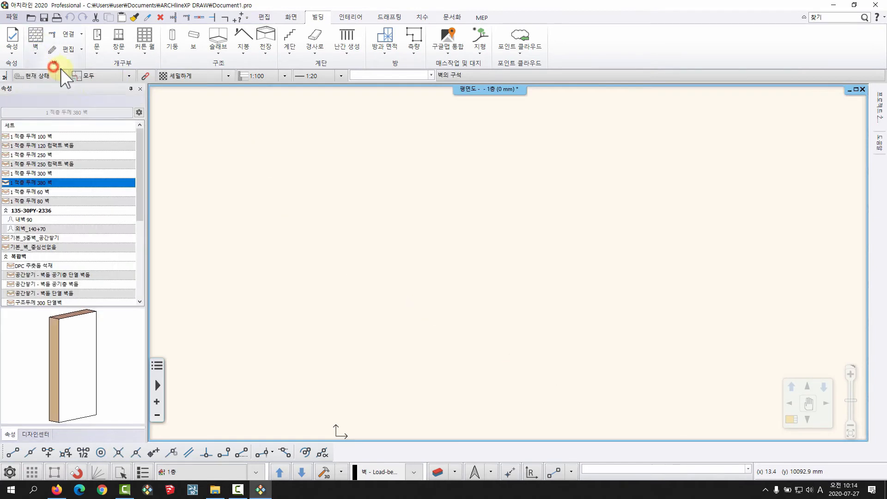
{"action": "left_click", "coordinate": [26, 220]}
{"action": "left_click", "coordinate": [25, 230]}
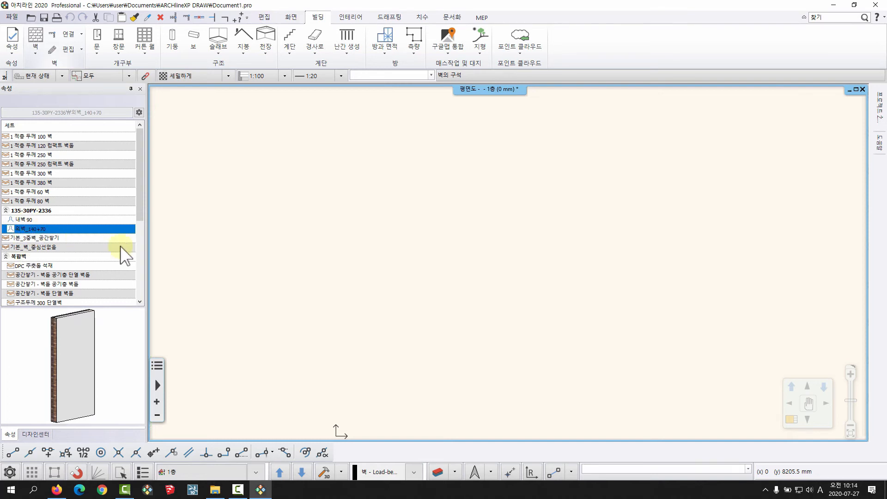
{"action": "left_click", "coordinate": [297, 300]}
{"action": "left_click", "coordinate": [527, 299]}
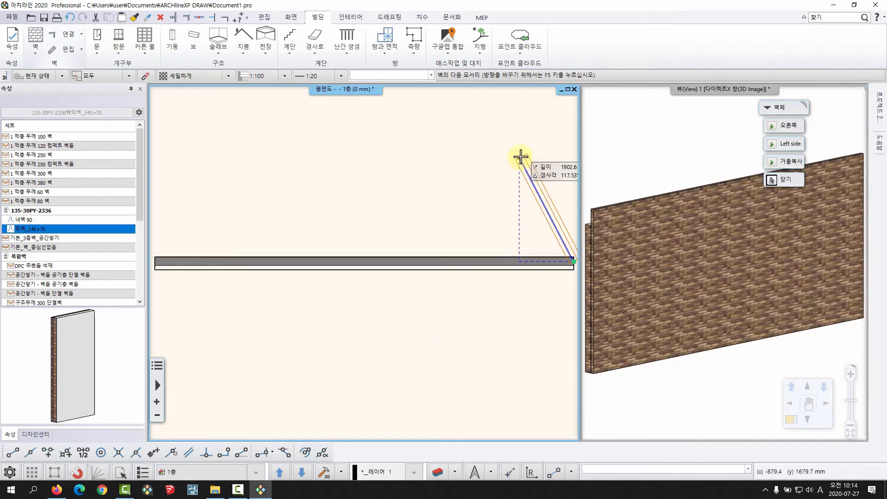
{"action": "scroll", "coordinate": [517, 335], "scroll_direction": "down", "scroll_amount": 2}
{"action": "left_click", "coordinate": [494, 373]}
{"action": "right_click", "coordinate": [457, 304]}
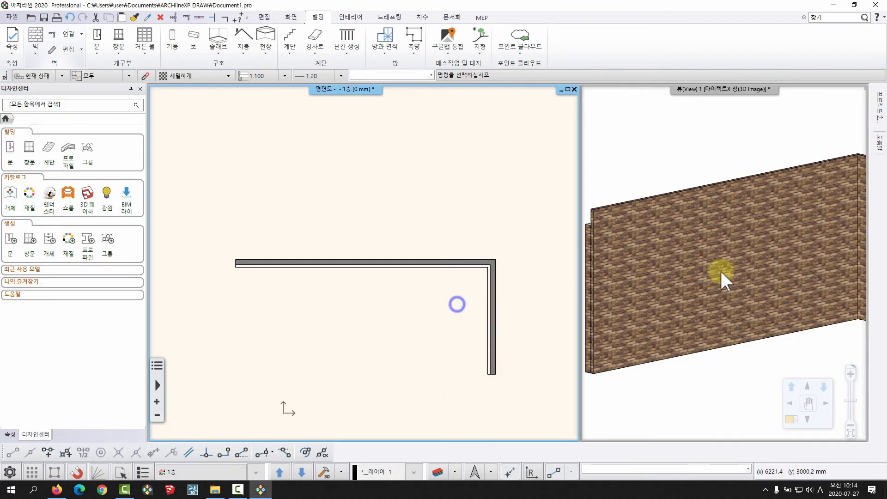
{"action": "scroll", "coordinate": [721, 272], "scroll_direction": "down", "scroll_amount": 5}
{"action": "middle_click_drag", "start_coordinate": [756, 257], "coordinate": [650, 285], "text": "shift"}
{"action": "middle_click_drag", "start_coordinate": [439, 293], "coordinate": [451, 279]}
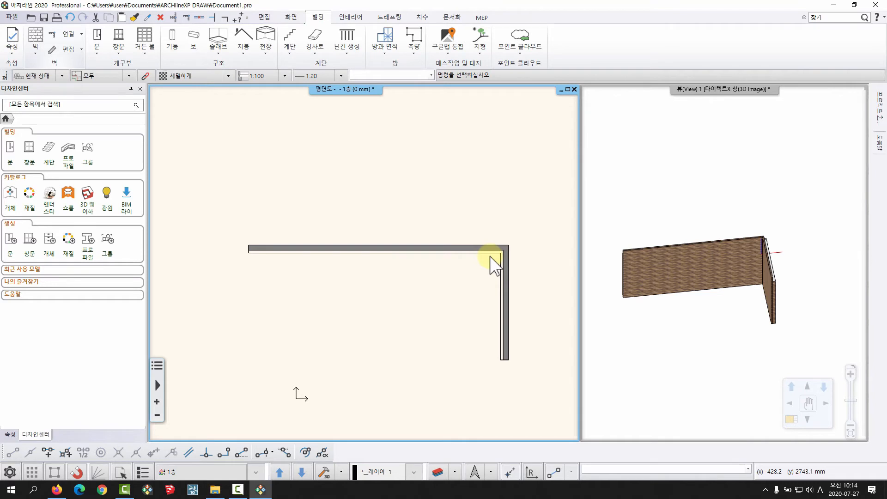
{"action": "left_click", "coordinate": [35, 54]}
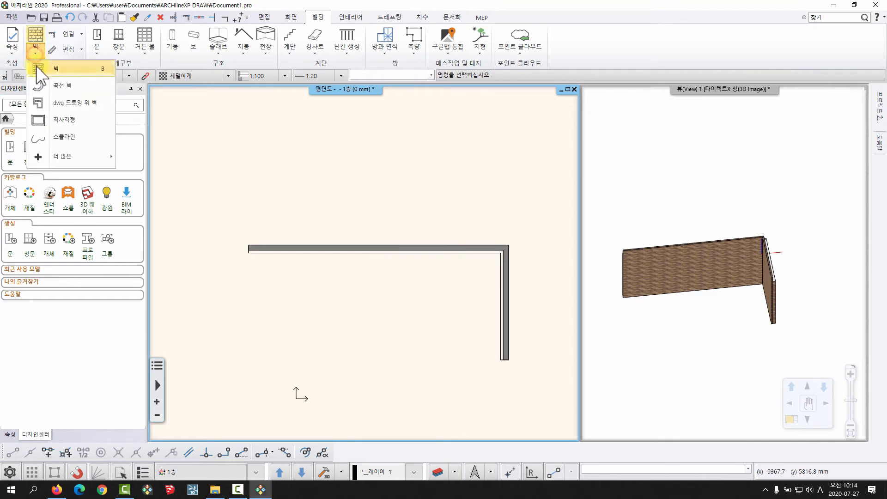
{"action": "left_click", "coordinate": [255, 201]}
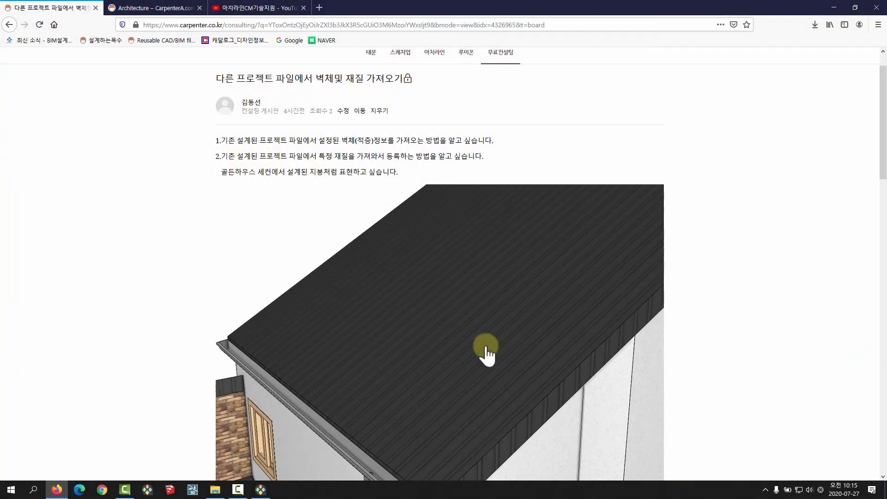
Read the web post's question about bringing in a roof material from another project, and return to the 135-30PY-2336 project in ARCHLine.XP.
{"action": "left_click_drag", "start_coordinate": [308, 157], "coordinate": [480, 158]}
{"action": "left_click", "coordinate": [333, 172]}
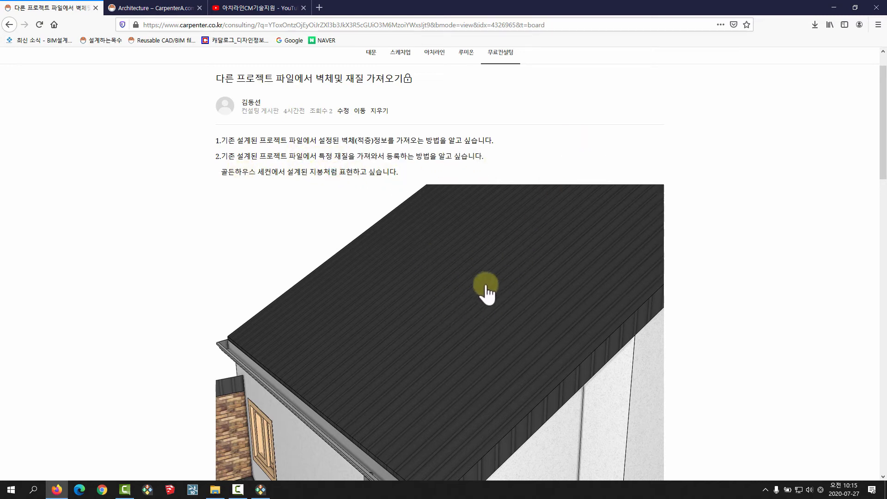
{"action": "left_click", "coordinate": [834, 7]}
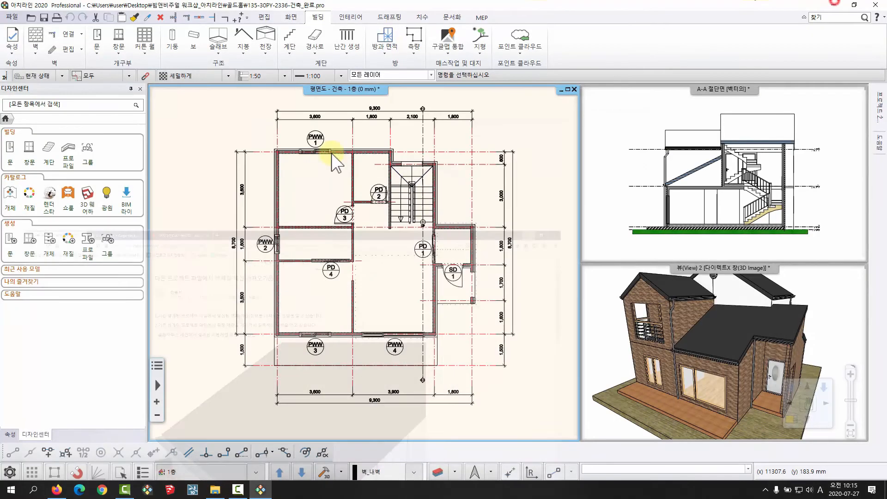
Find the material used on the house's lower roof from the 3D view.
{"action": "left_click", "coordinate": [707, 339]}
{"action": "mouse_move", "coordinate": [709, 342]}
{"action": "middle_mouse_down"}
{"action": "mouse_move", "coordinate": [782, 326]}
{"action": "mouse_move", "coordinate": [711, 355]}
{"action": "middle_mouse_up"}
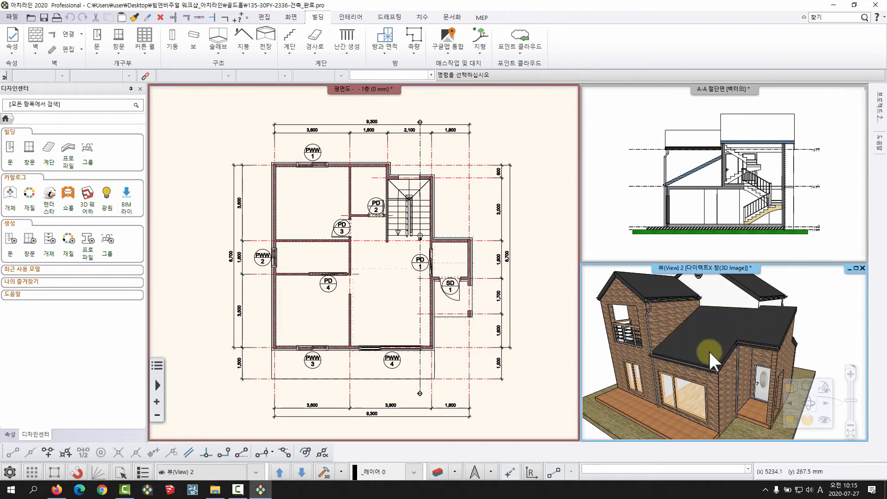
{"action": "right_click", "coordinate": [722, 330]}
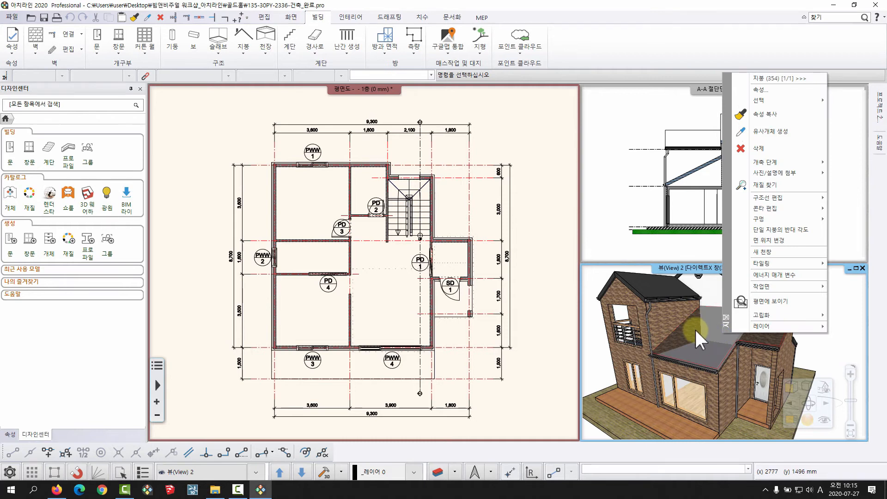
{"action": "left_click", "coordinate": [765, 185]}
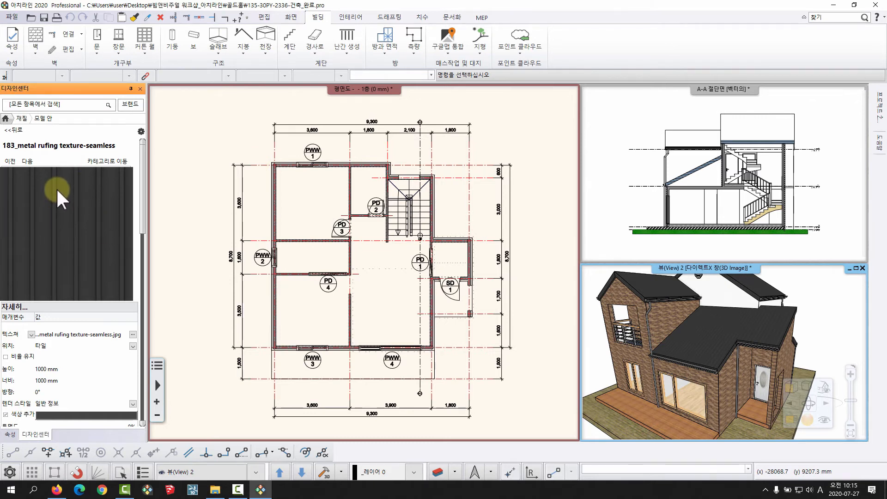
Open 183_metal rufing texture-seamless among the model's materials and copy its image to the clipboard.
{"action": "left_click", "coordinate": [20, 119]}
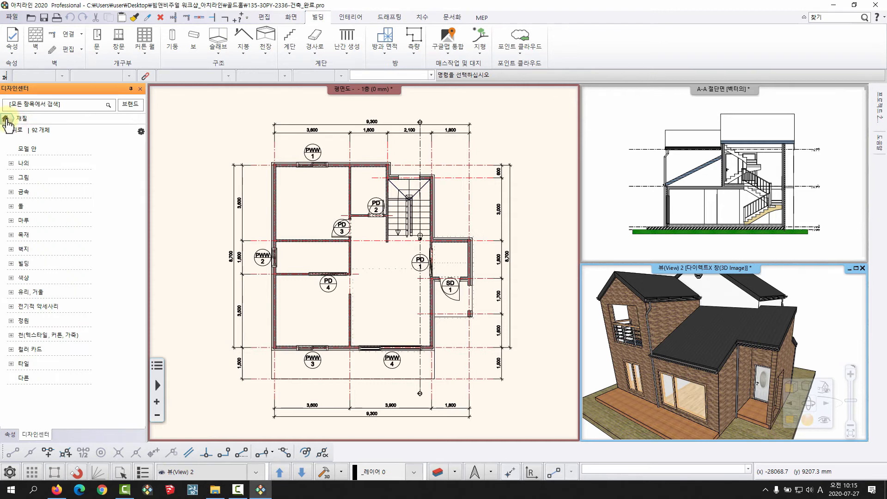
{"action": "left_click", "coordinate": [7, 119]}
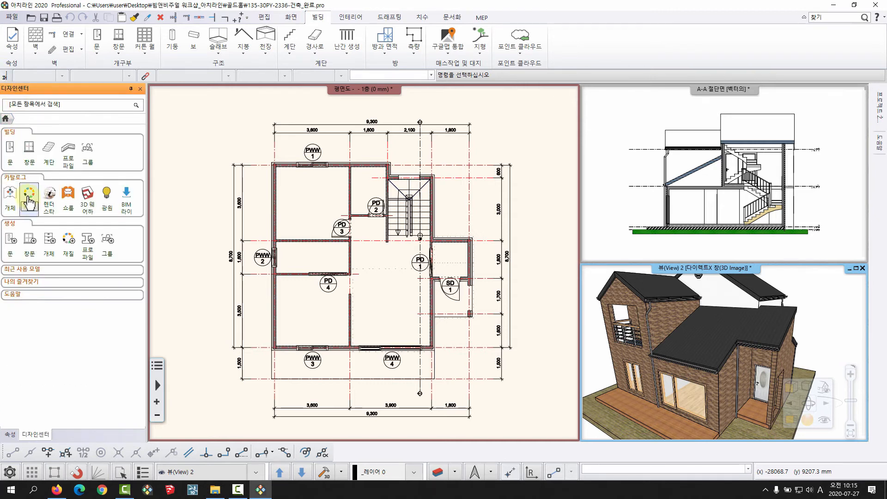
{"action": "left_click", "coordinate": [28, 193]}
{"action": "left_click", "coordinate": [22, 149]}
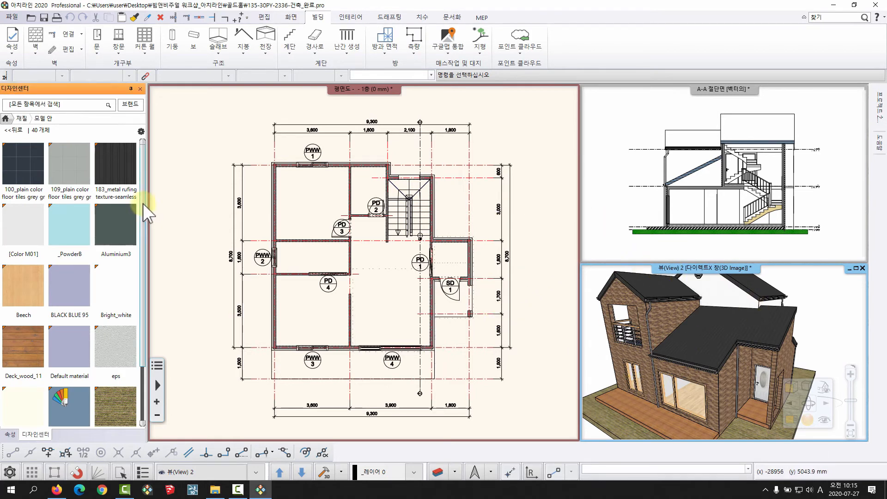
{"action": "scroll", "coordinate": [143, 204], "scroll_direction": "down", "scroll_amount": 8}
{"action": "scroll", "coordinate": [140, 265], "scroll_direction": "up", "scroll_amount": 8}
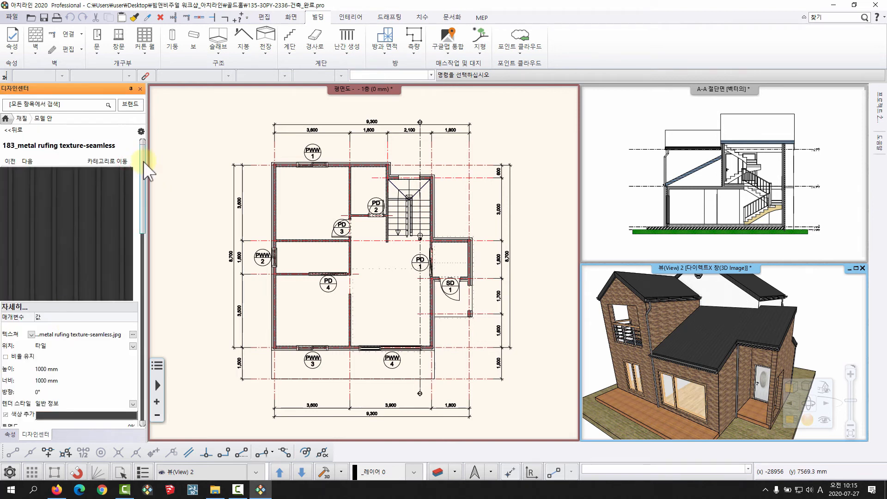
{"action": "left_click", "coordinate": [141, 133]}
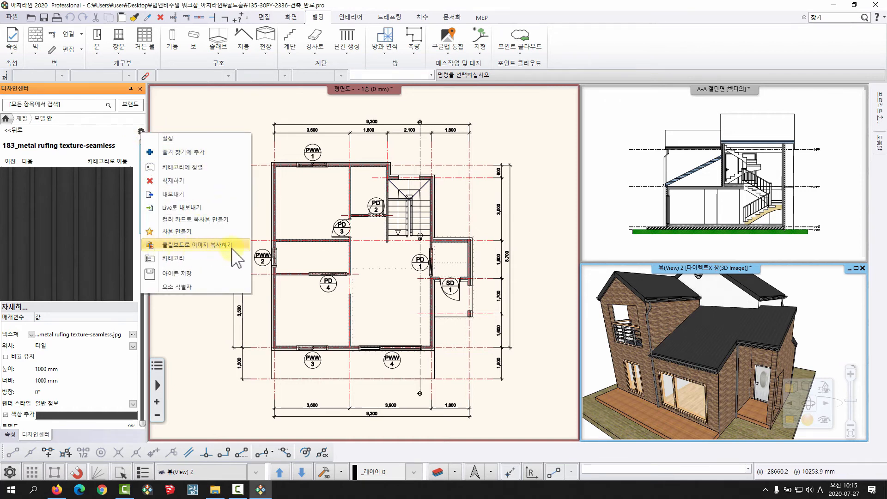
{"action": "left_click", "coordinate": [201, 245]}
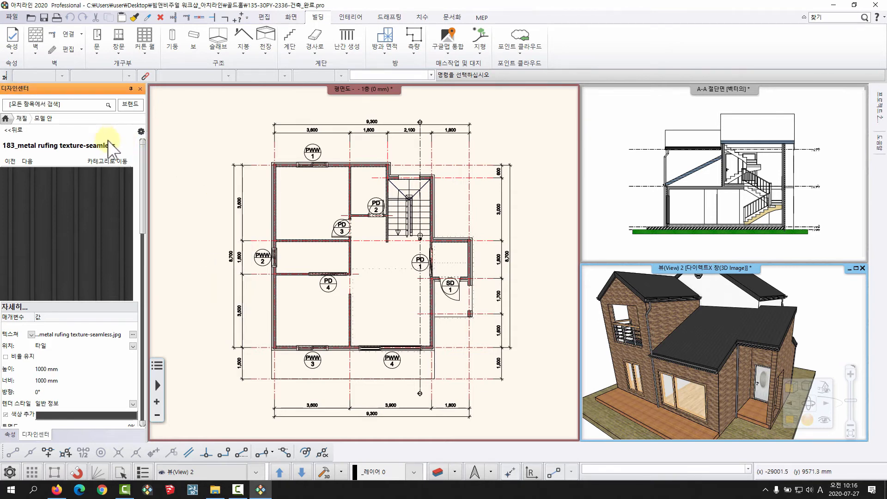
Create a new material in the material catalogue and name it 지붕 징크 재질.
{"action": "left_click", "coordinate": [19, 118]}
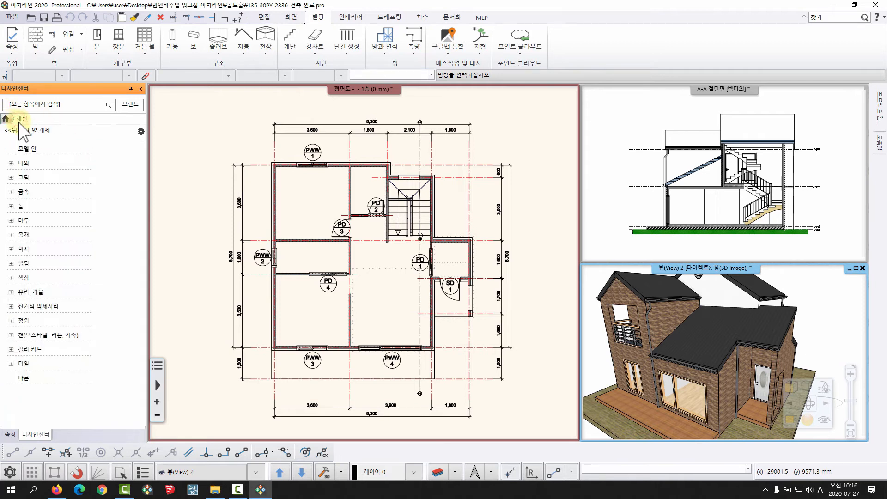
{"action": "left_click", "coordinate": [140, 133]}
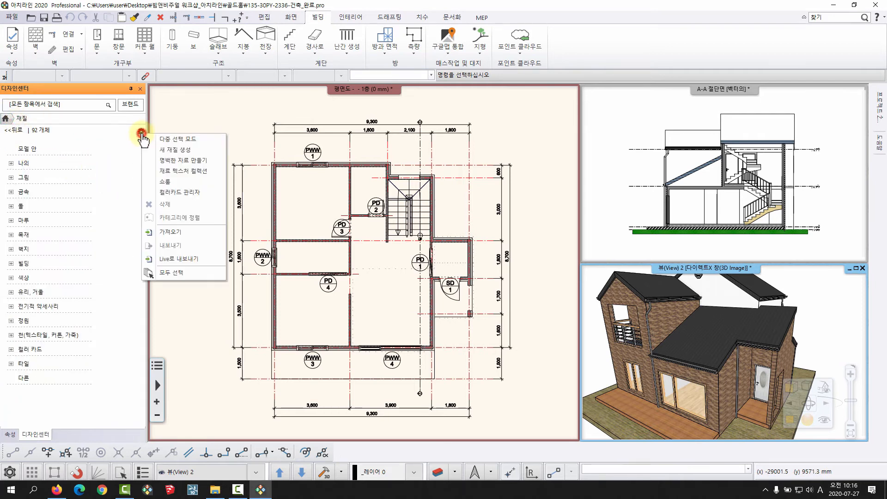
{"action": "left_click", "coordinate": [211, 151]}
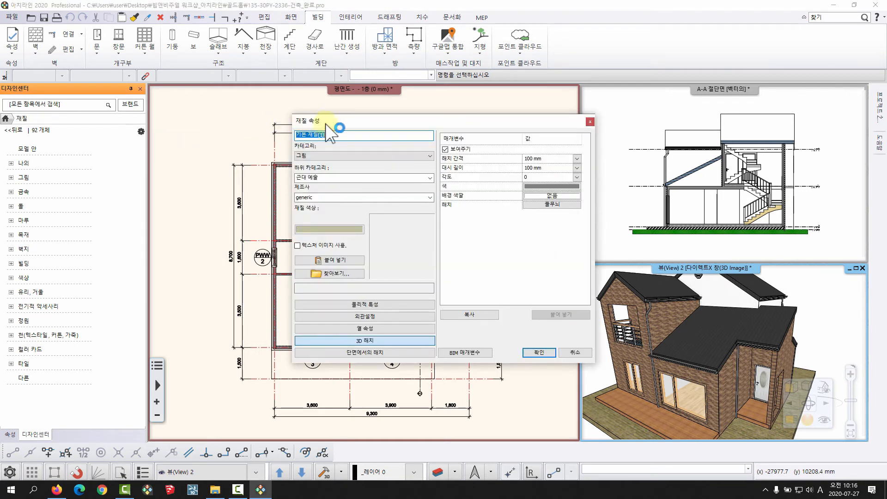
{"action": "left_click_drag", "start_coordinate": [334, 118], "coordinate": [283, 122]}
{"action": "left_click", "coordinate": [336, 120]}
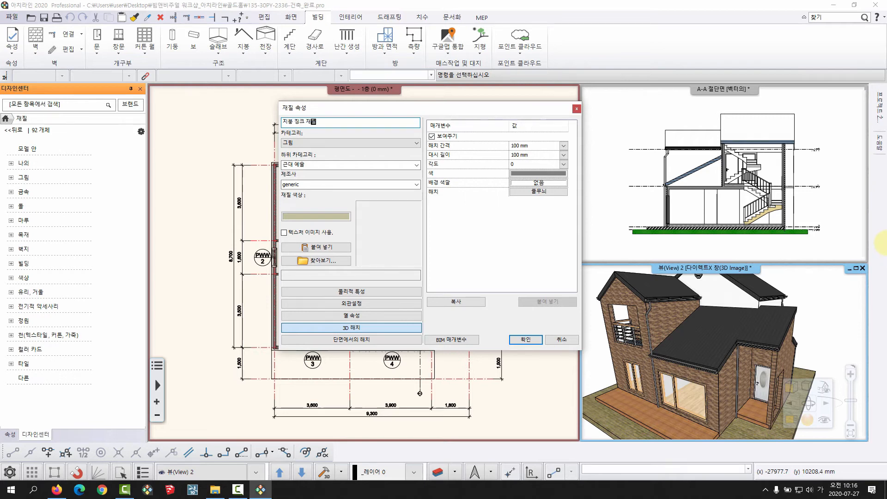
{"action": "left_click_drag", "start_coordinate": [333, 108], "coordinate": [323, 107]}
Assign the new material to the category 나의 and the subcategory 0727.
{"action": "left_click", "coordinate": [292, 141]}
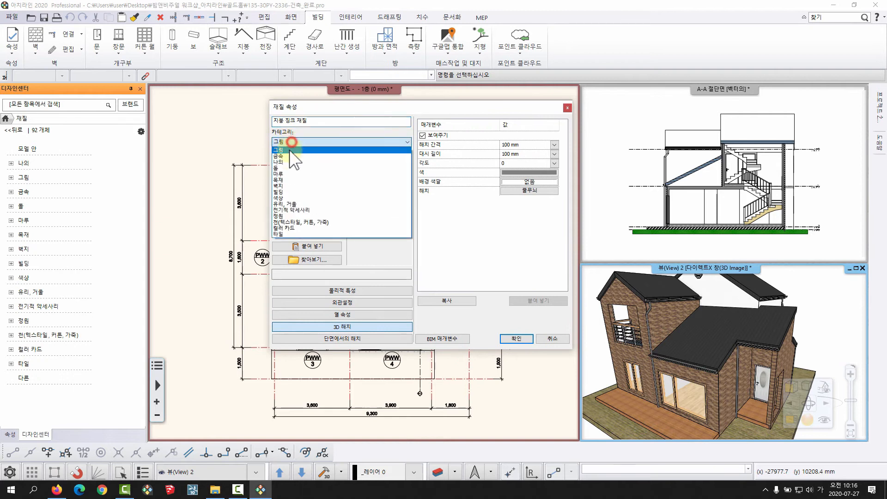
{"action": "left_click", "coordinate": [287, 163]}
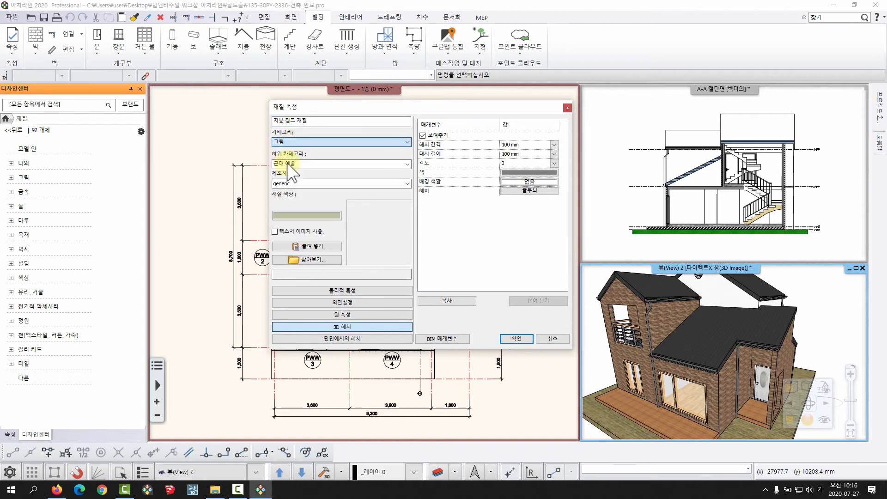
{"action": "left_click", "coordinate": [406, 164]}
{"action": "left_click", "coordinate": [406, 164]}
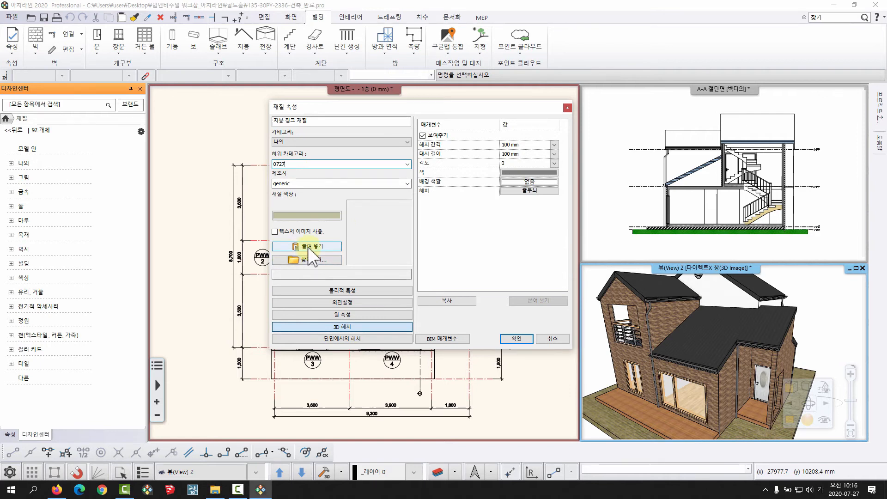
Use the copied roof image as the material's texture and accept the material properties.
{"action": "left_click", "coordinate": [308, 247]}
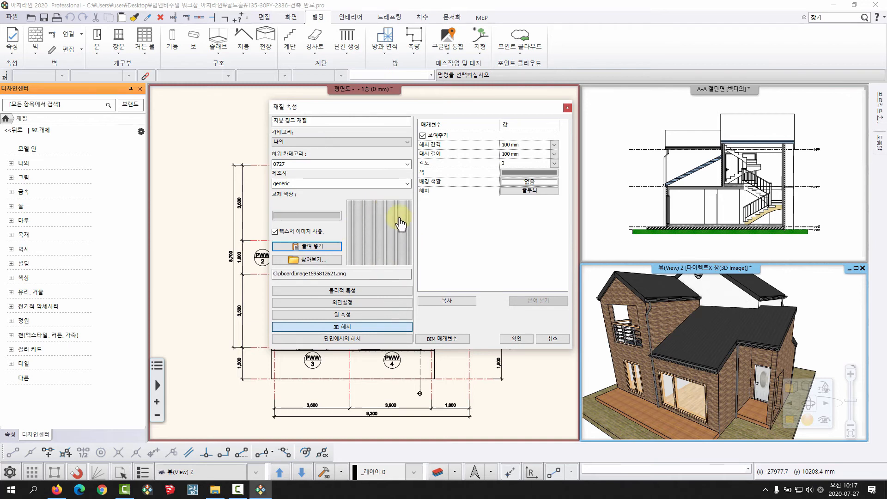
{"action": "left_click_drag", "start_coordinate": [363, 109], "coordinate": [356, 105]}
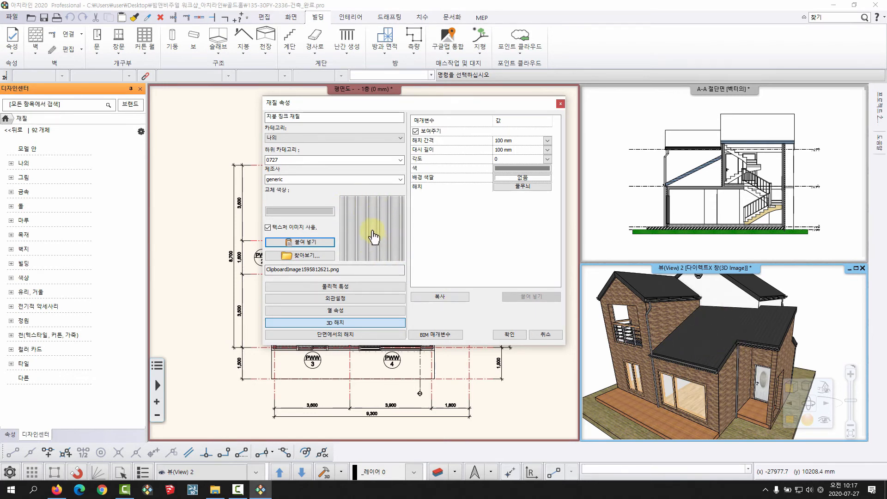
{"action": "left_click", "coordinate": [510, 334]}
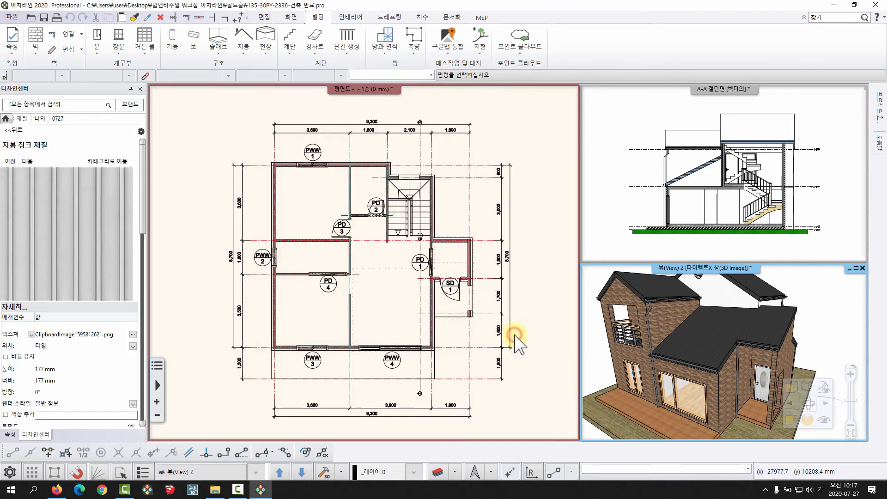
Open the subcategory 0727 of the category 나의 in the material catalogue.
{"action": "left_click", "coordinate": [6, 118]}
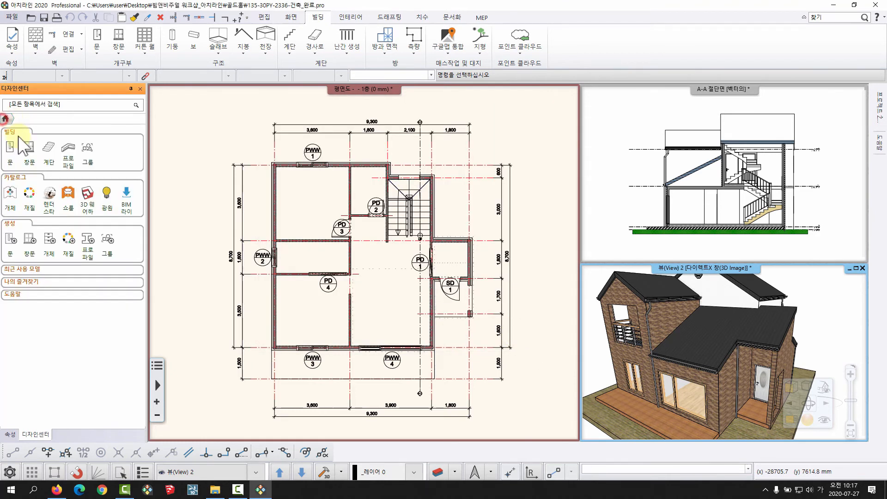
{"action": "left_click", "coordinate": [31, 199]}
{"action": "double_click", "coordinate": [24, 164]}
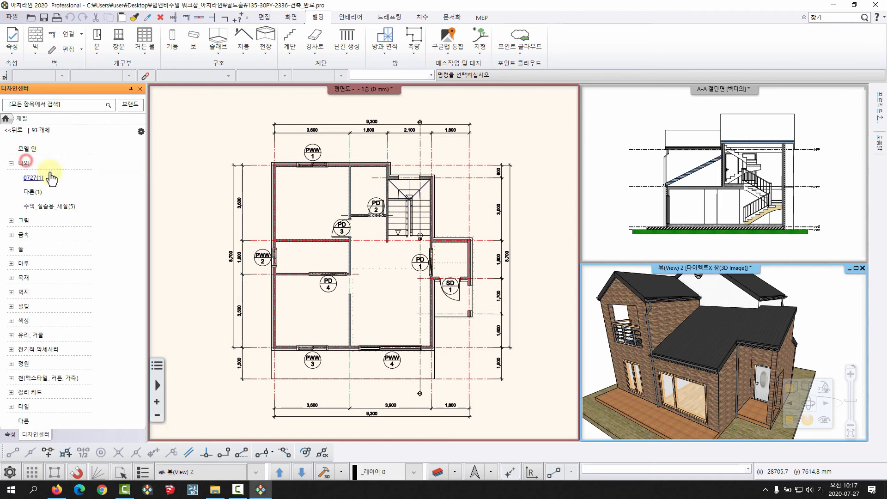
{"action": "left_click", "coordinate": [39, 177]}
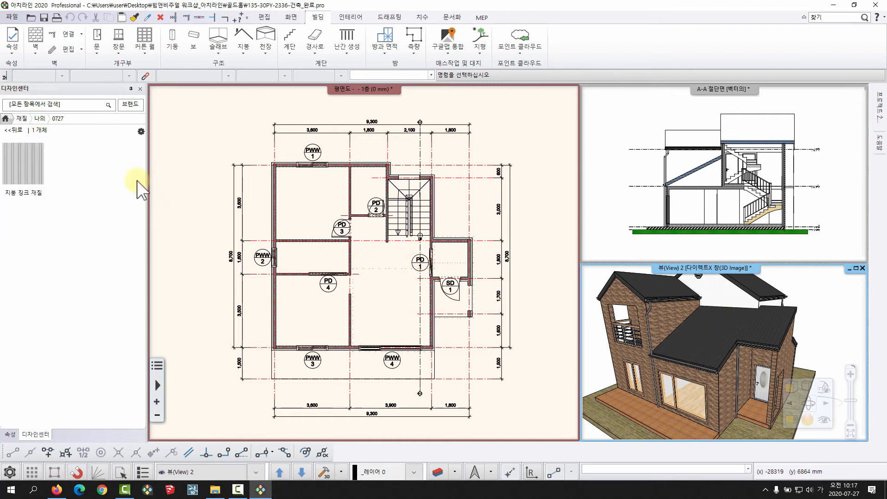
Add wooddisk.jpg from the workshop's texture folder to the subcategory 0727 as a new material and accept its properties.
{"action": "left_click", "coordinate": [216, 489]}
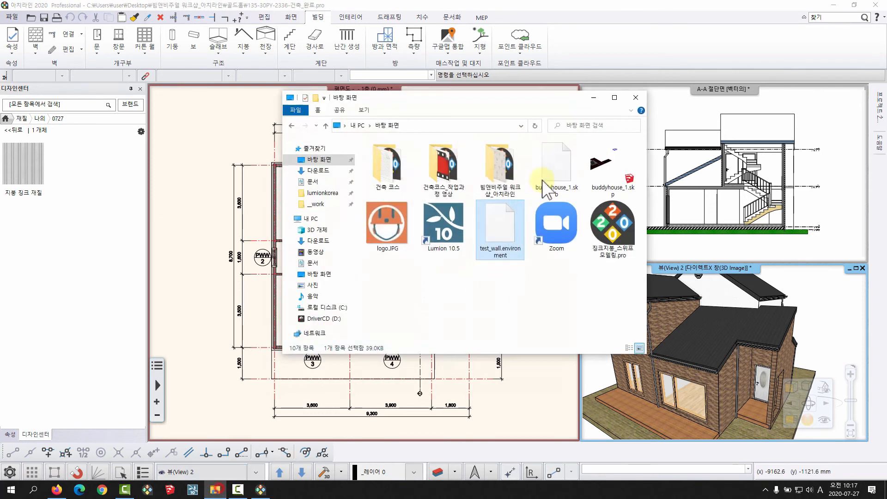
{"action": "double_click", "coordinate": [506, 154]}
{"action": "double_click", "coordinate": [383, 164]}
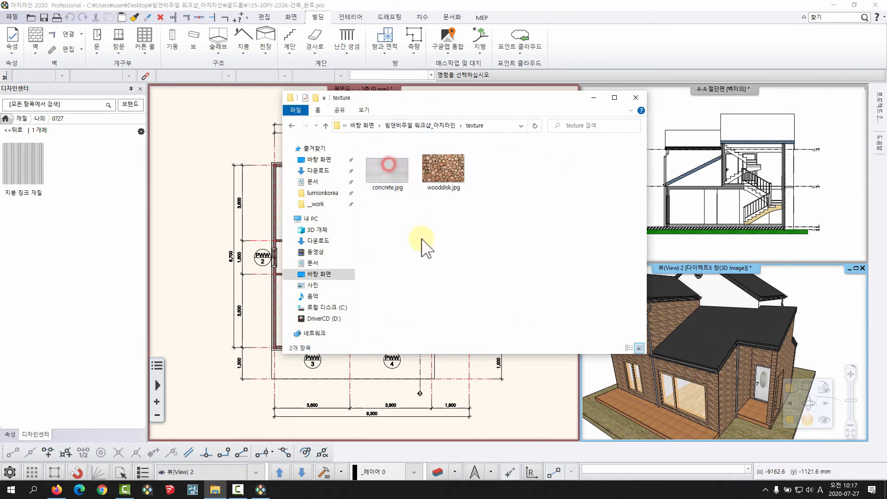
{"action": "left_click_drag", "start_coordinate": [414, 94], "coordinate": [415, 77]}
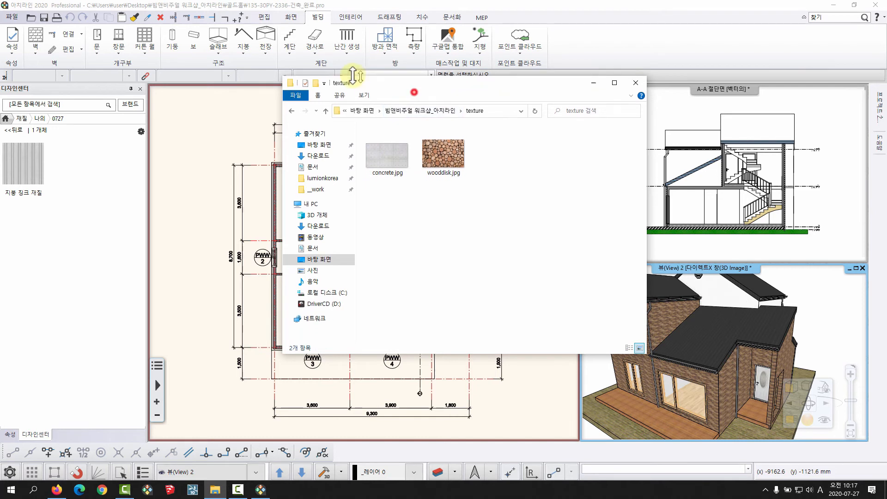
{"action": "left_click_drag", "start_coordinate": [434, 147], "coordinate": [91, 196]}
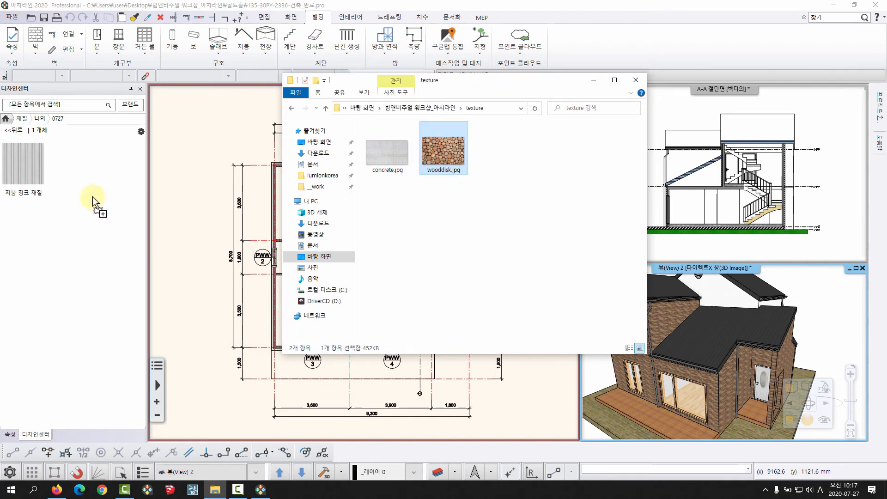
{"action": "left_click", "coordinate": [595, 83]}
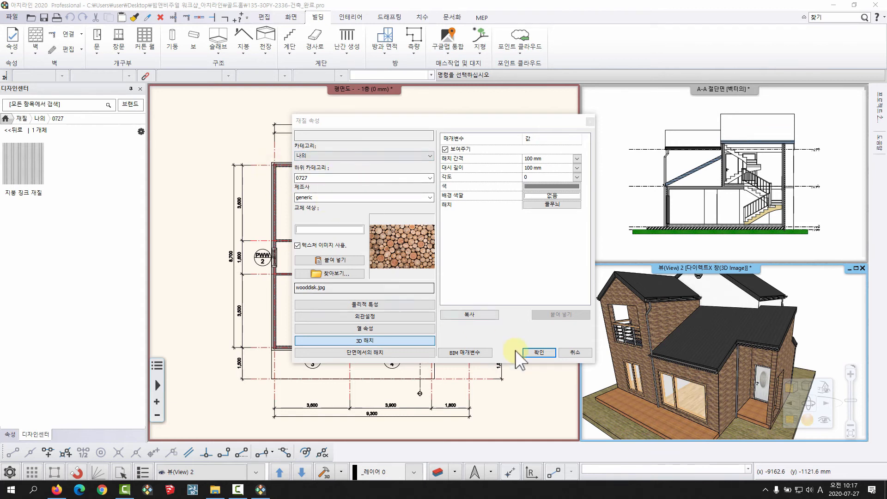
{"action": "left_click", "coordinate": [538, 352]}
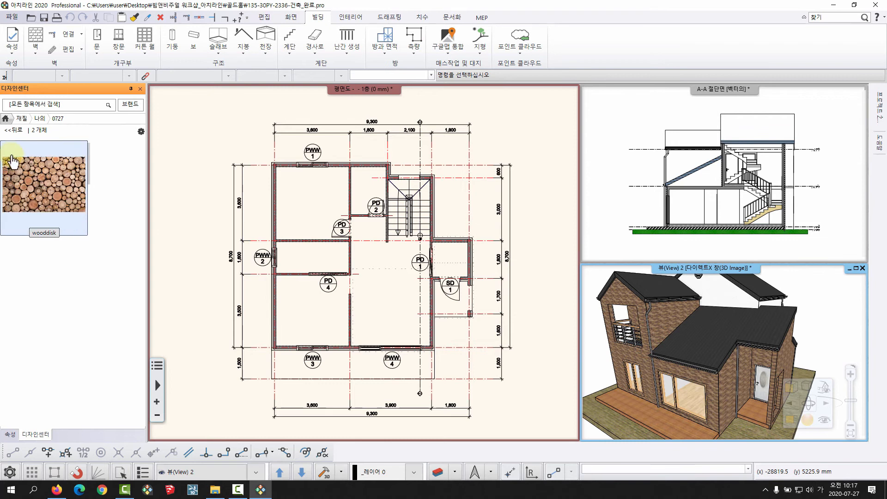
Return to the material catalogue's category list and check the subcategories under 나의.
{"action": "left_click", "coordinate": [6, 118]}
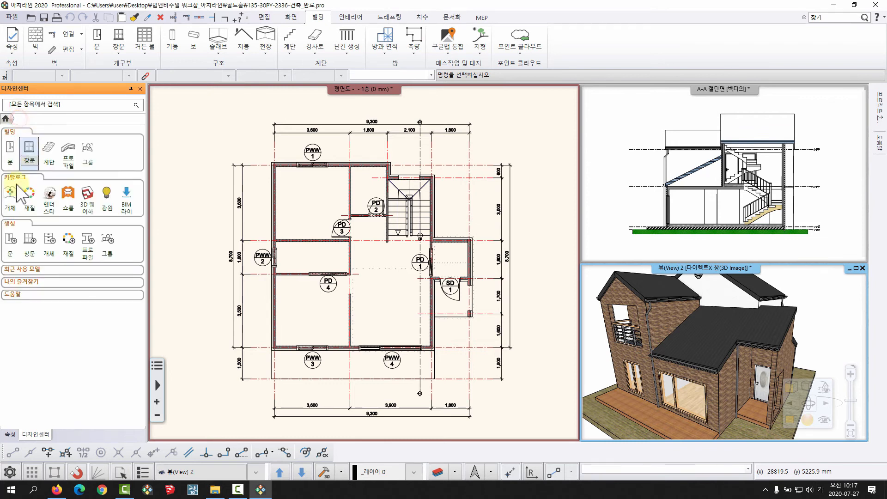
{"action": "left_click", "coordinate": [33, 200]}
{"action": "left_click", "coordinate": [11, 164]}
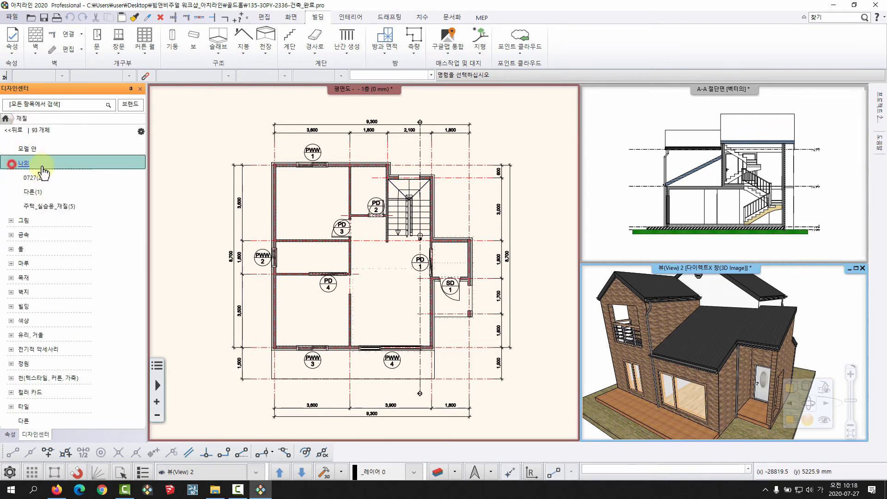
{"action": "left_click", "coordinate": [12, 163]}
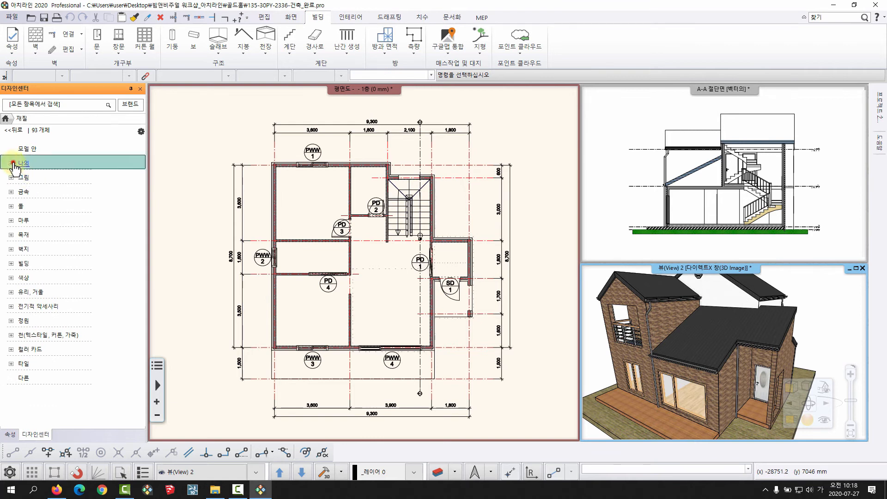
{"action": "left_click", "coordinate": [13, 163]}
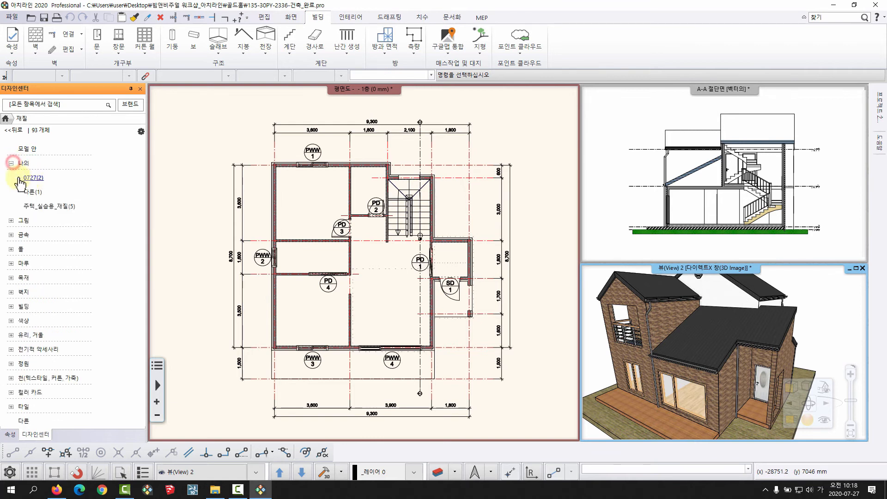
Close the current project without saving and create a new project file.
{"action": "left_click", "coordinate": [229, 143]}
{"action": "left_click", "coordinate": [11, 16]}
{"action": "left_click", "coordinate": [29, 33]}
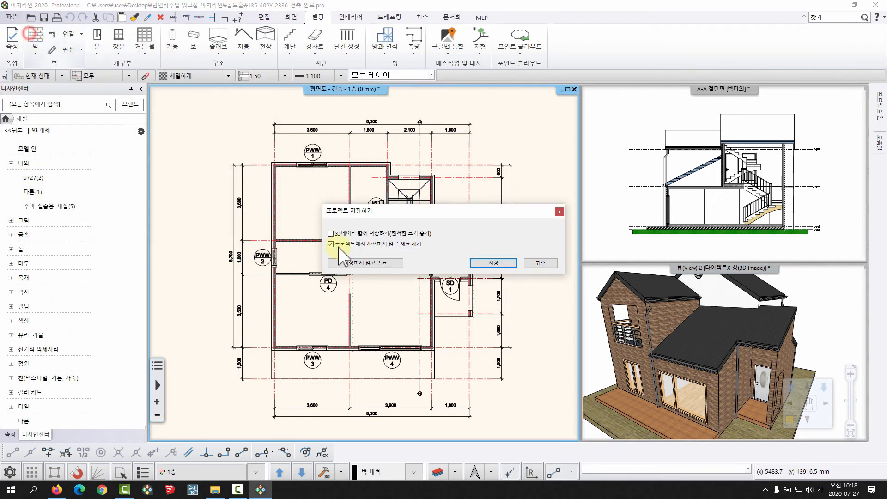
{"action": "left_click", "coordinate": [354, 263]}
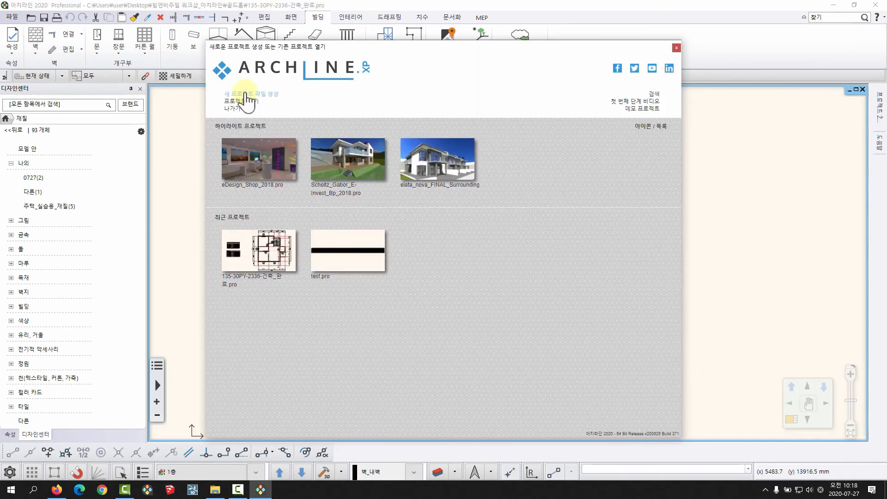
{"action": "left_click", "coordinate": [246, 94]}
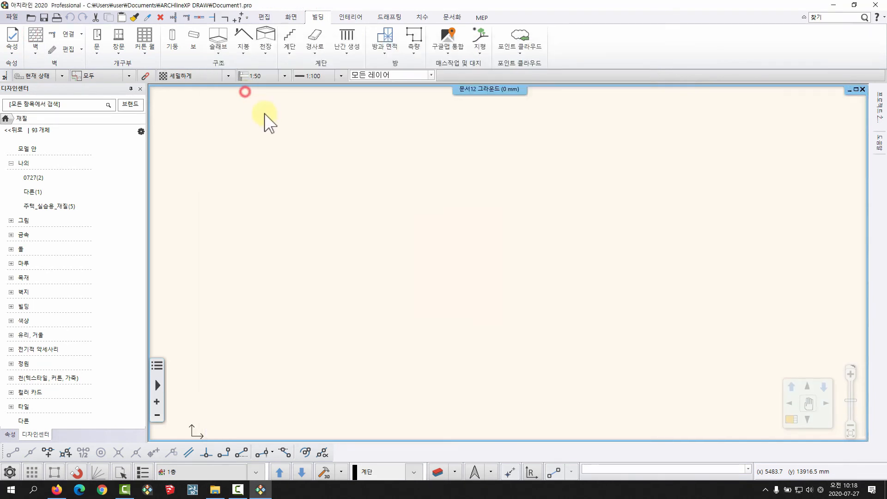
{"action": "left_click", "coordinate": [504, 363]}
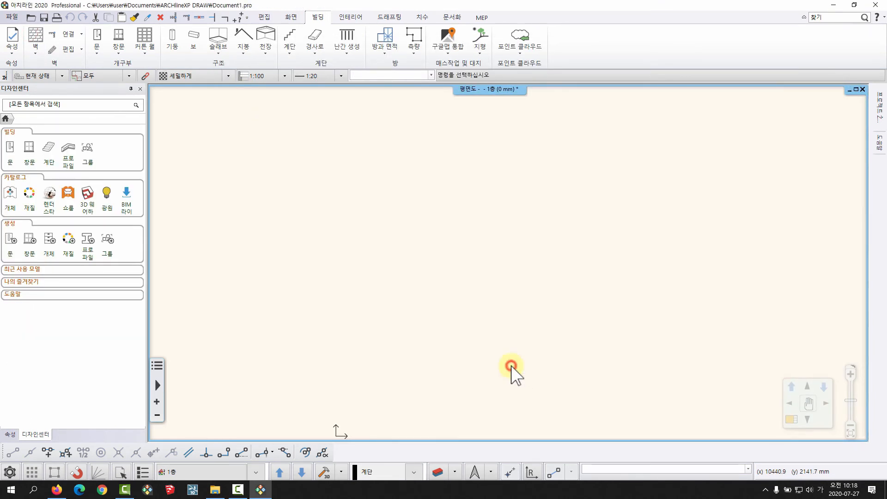
Check in the new project's material catalogue which materials the subcategory 0727 under 나의 offers, including wooddisk.
{"action": "left_click", "coordinate": [32, 192]}
{"action": "left_click", "coordinate": [12, 162]}
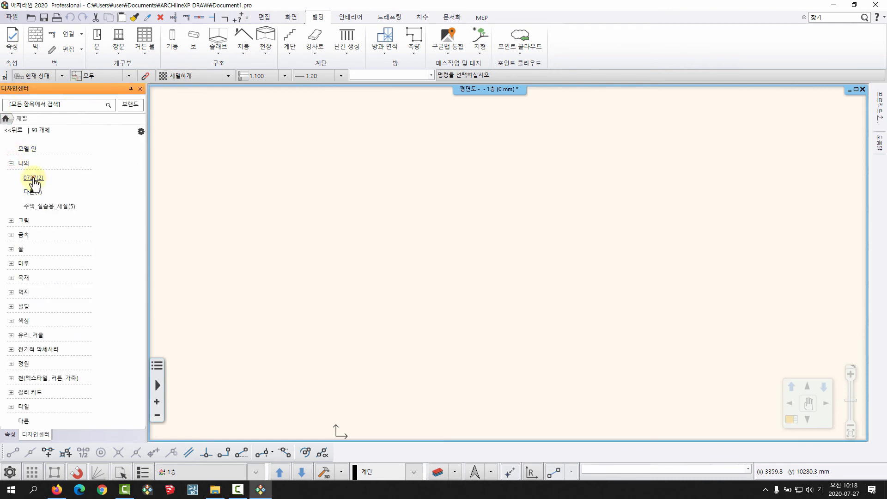
{"action": "left_click", "coordinate": [34, 177]}
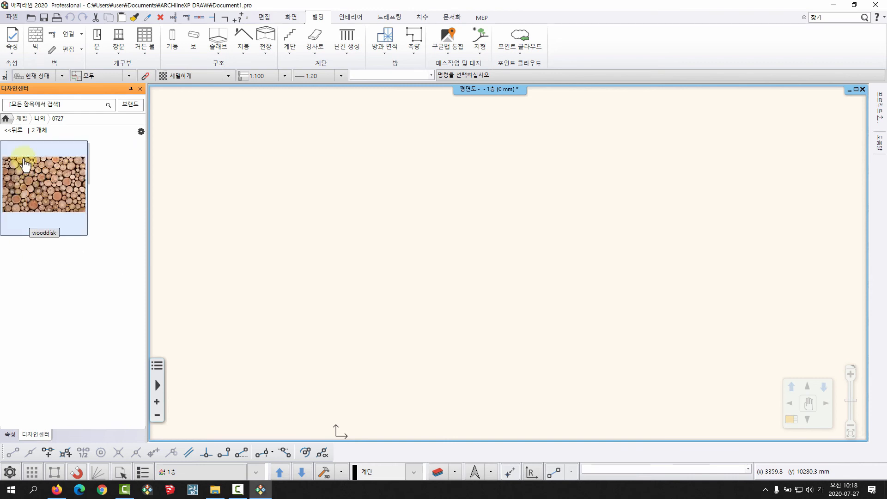
{"action": "left_click", "coordinate": [11, 134]}
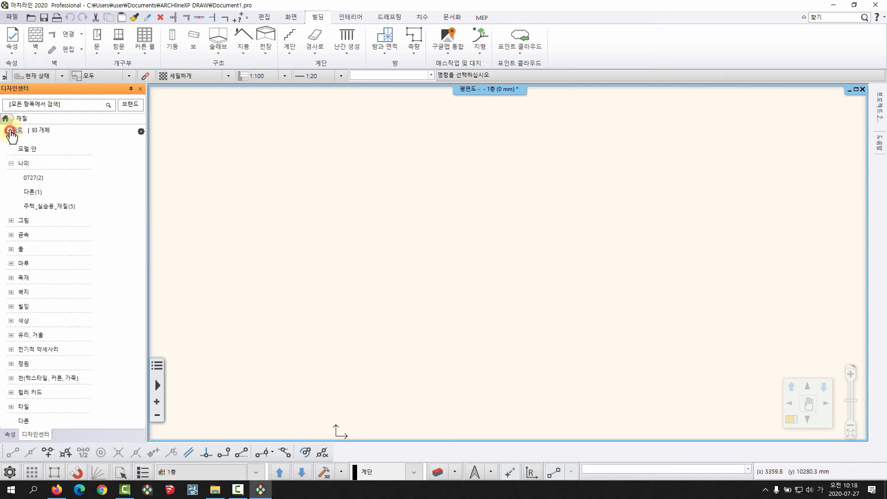
{"action": "right_click", "coordinate": [34, 179]}
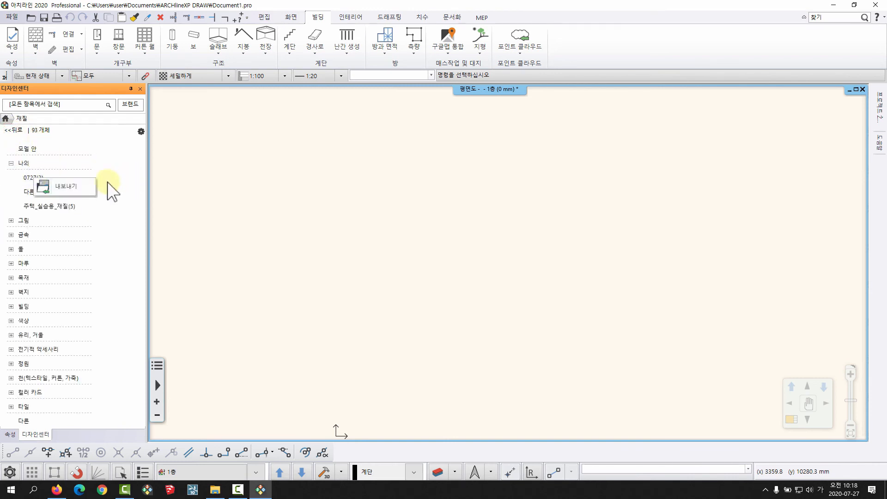
{"action": "left_click", "coordinate": [127, 183]}
{"action": "double_click", "coordinate": [32, 178]}
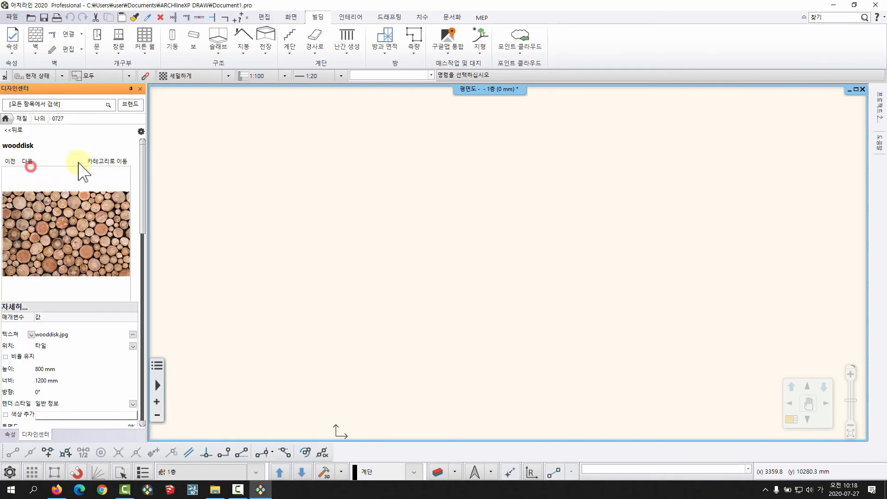
{"action": "left_click", "coordinate": [14, 130]}
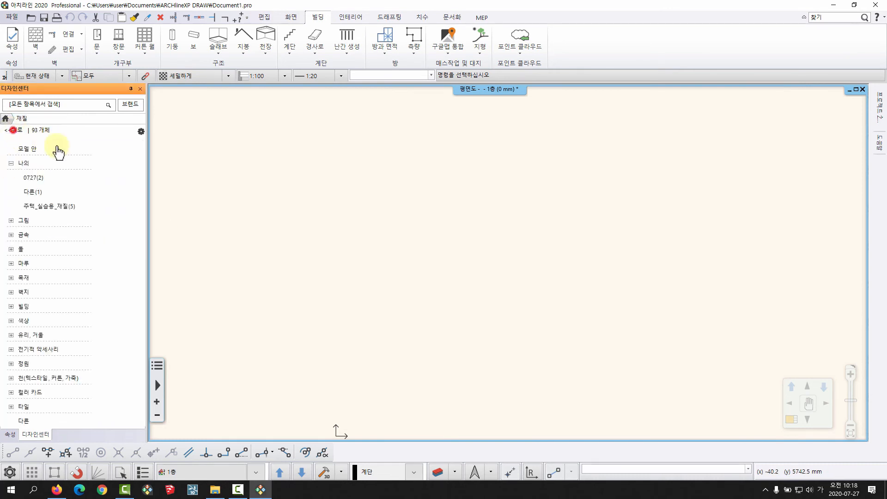
Bring up the export of the material subcategory 0727 to an ARCHLine.XP Environment file and dismiss it.
{"action": "left_click", "coordinate": [26, 178]}
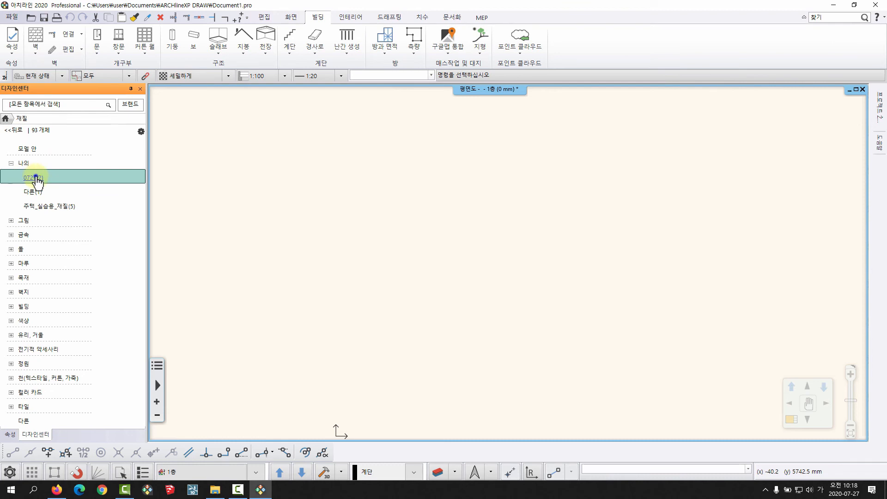
{"action": "right_click", "coordinate": [36, 179]}
{"action": "left_click", "coordinate": [71, 185]}
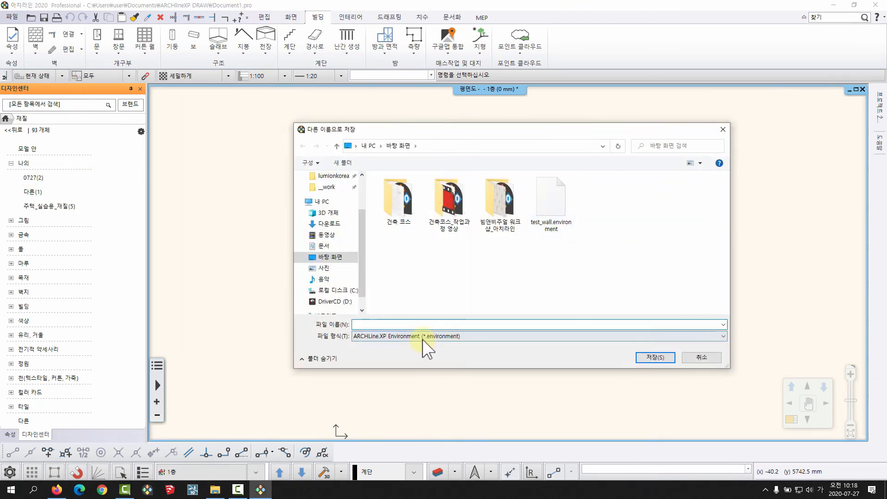
{"action": "left_click", "coordinate": [378, 324]}
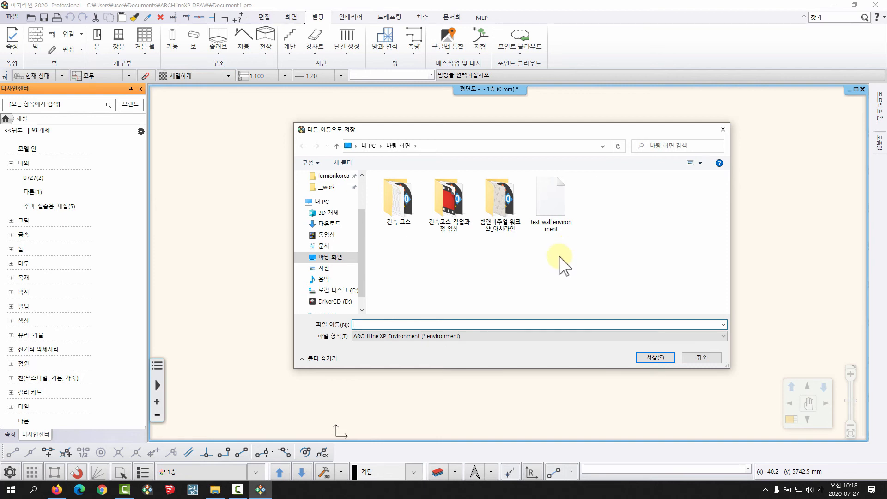
{"action": "left_click", "coordinate": [712, 358]}
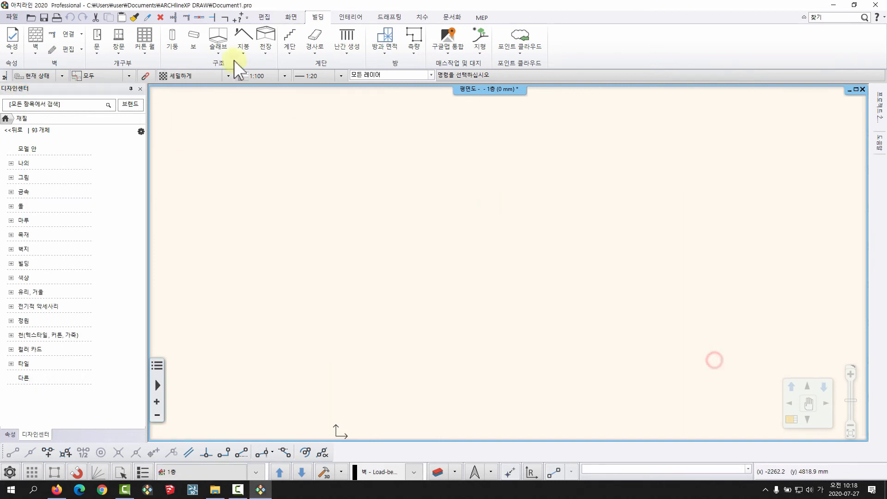
Draw an open gable roof (열린 박공) with the style 단순 지붕 in the floor plan, starting from a vertical reference line.
{"action": "left_click", "coordinate": [243, 52]}
{"action": "mouse_move", "coordinate": [274, 102]}
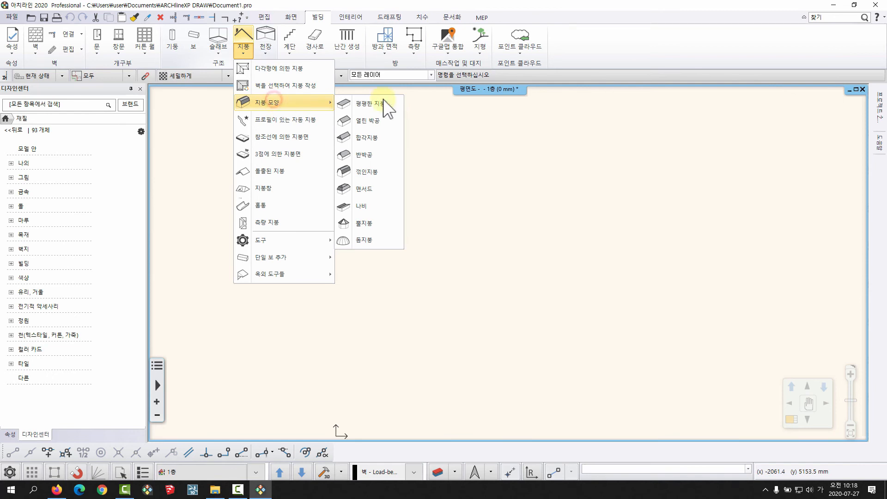
{"action": "left_click", "coordinate": [372, 122]}
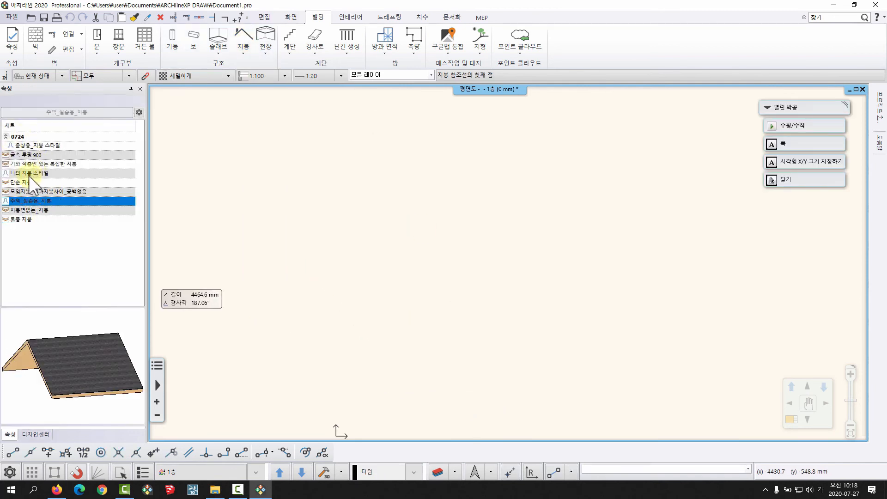
{"action": "left_click", "coordinate": [30, 182]}
{"action": "left_click", "coordinate": [478, 369]}
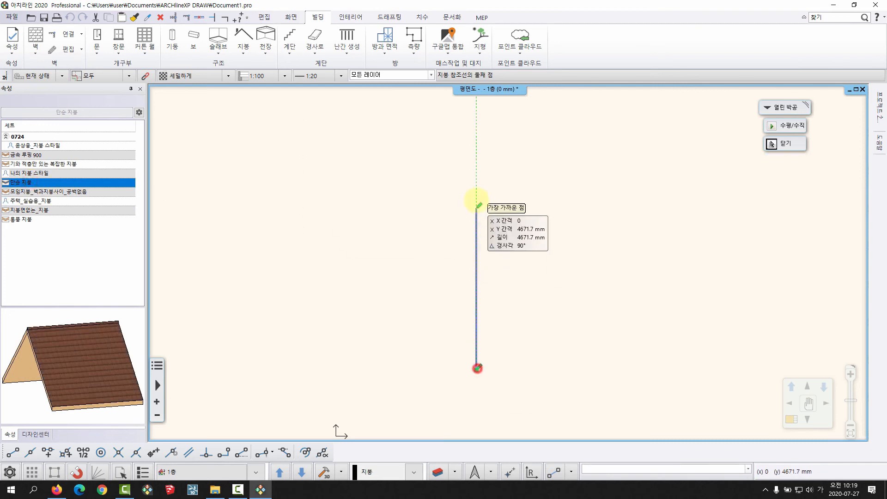
{"action": "left_click", "coordinate": [476, 172]}
{"action": "left_click", "coordinate": [680, 172]}
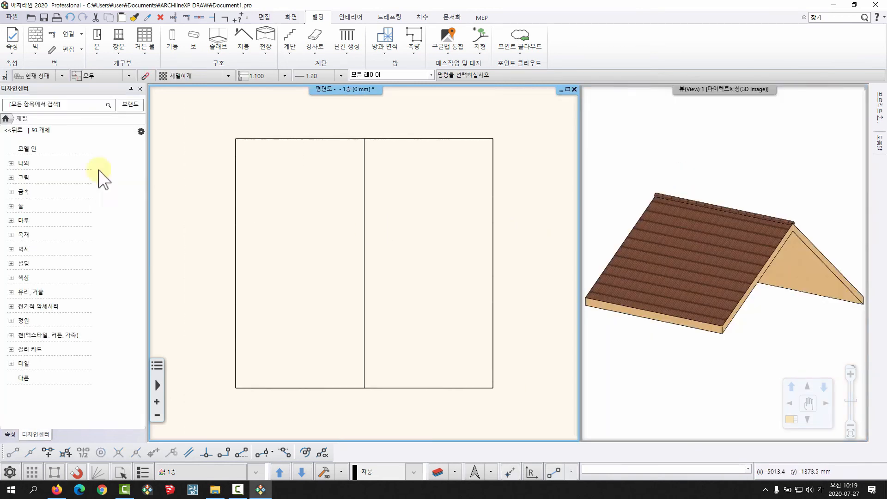
Apply the material 지붕 징크 재질 from 나의 > 0727 to the roof's surface in the 3D view, changing the texture on this object only.
{"action": "left_click", "coordinate": [12, 165]}
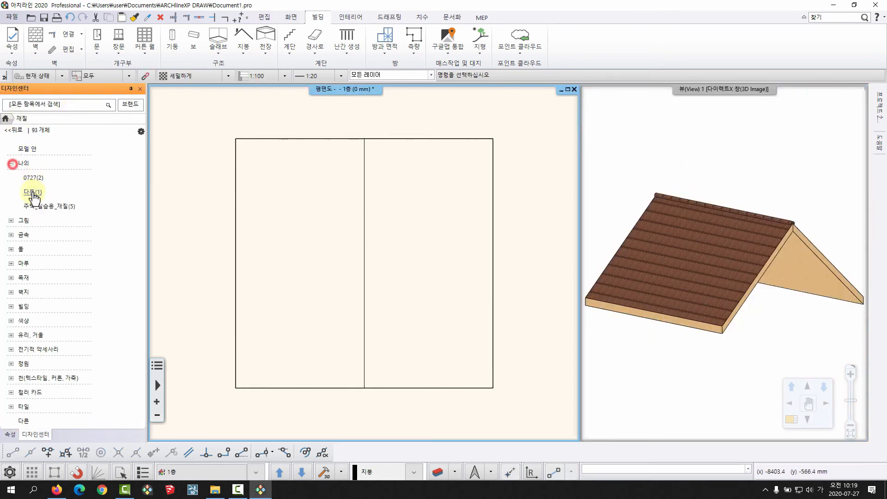
{"action": "left_click", "coordinate": [34, 179]}
{"action": "left_click", "coordinate": [90, 178]}
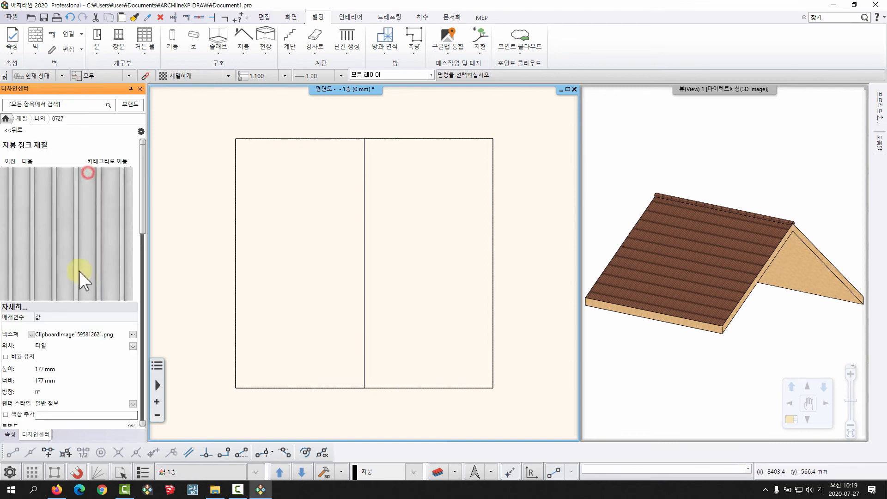
{"action": "left_click_drag", "start_coordinate": [79, 271], "coordinate": [696, 262]}
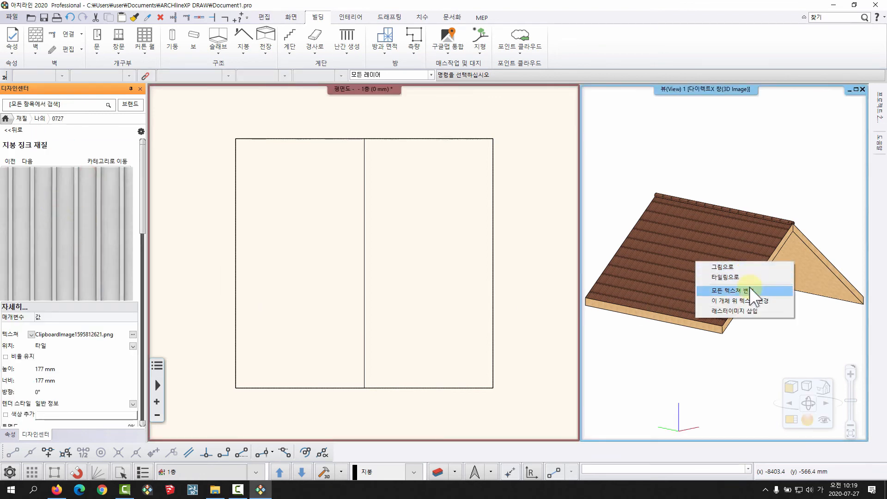
{"action": "left_click", "coordinate": [751, 300]}
{"action": "right_click", "coordinate": [679, 259]}
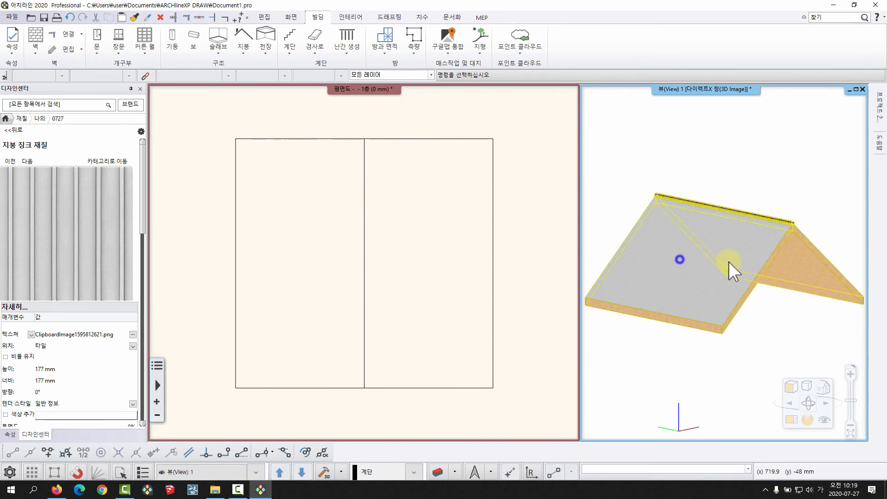
Maximize the 3D view and examine the zinc texture on the roof surface up close.
{"action": "scroll", "coordinate": [729, 262], "scroll_direction": "up", "scroll_amount": 2}
{"action": "middle_click_drag", "start_coordinate": [729, 263], "coordinate": [762, 278]}
{"action": "double_click", "coordinate": [705, 90]}
{"action": "middle_click_drag", "start_coordinate": [405, 263], "coordinate": [406, 276]}
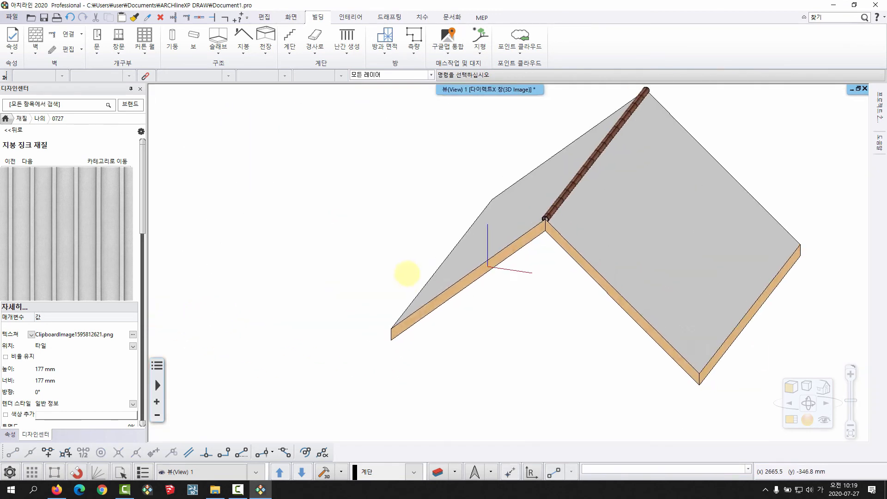
{"action": "scroll", "coordinate": [409, 286], "scroll_direction": "up", "scroll_amount": 5}
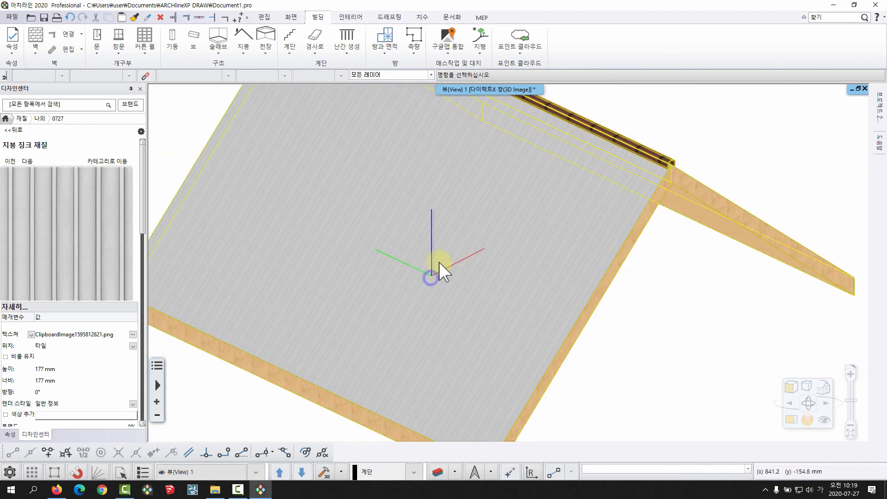
Check the roof tile material and the general surface materials in the roof's properties, leaving them without changes.
{"action": "right_click", "coordinate": [432, 260]}
{"action": "left_click", "coordinate": [429, 54]}
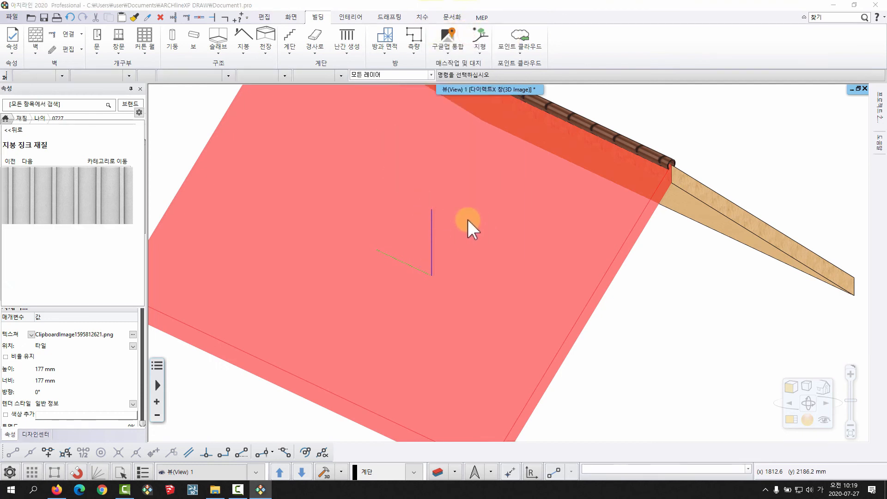
{"action": "double_click", "coordinate": [498, 218]}
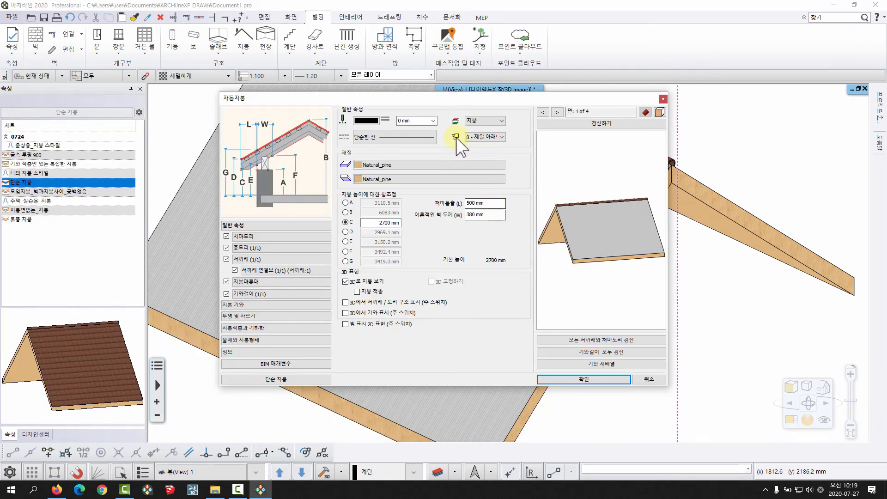
{"action": "left_click", "coordinate": [268, 305]}
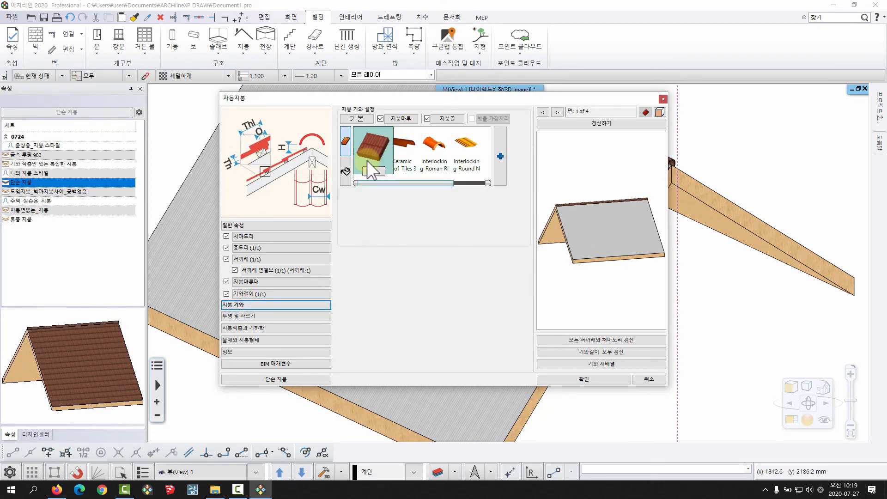
{"action": "left_click", "coordinate": [346, 171]}
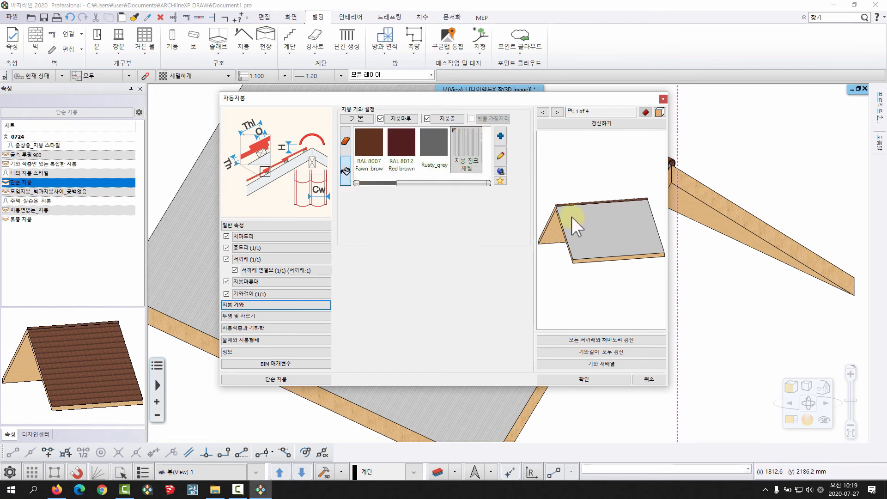
{"action": "left_click_drag", "start_coordinate": [607, 254], "coordinate": [586, 224]}
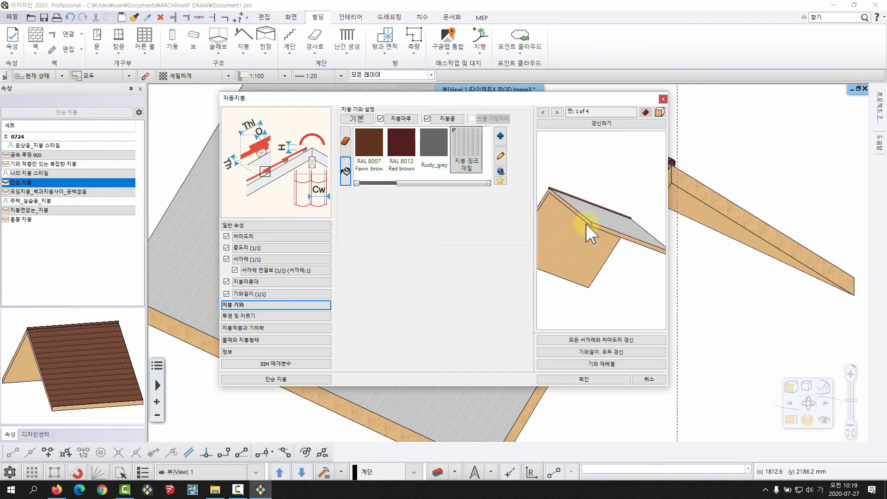
{"action": "left_click", "coordinate": [264, 226]}
{"action": "left_click", "coordinate": [369, 164]}
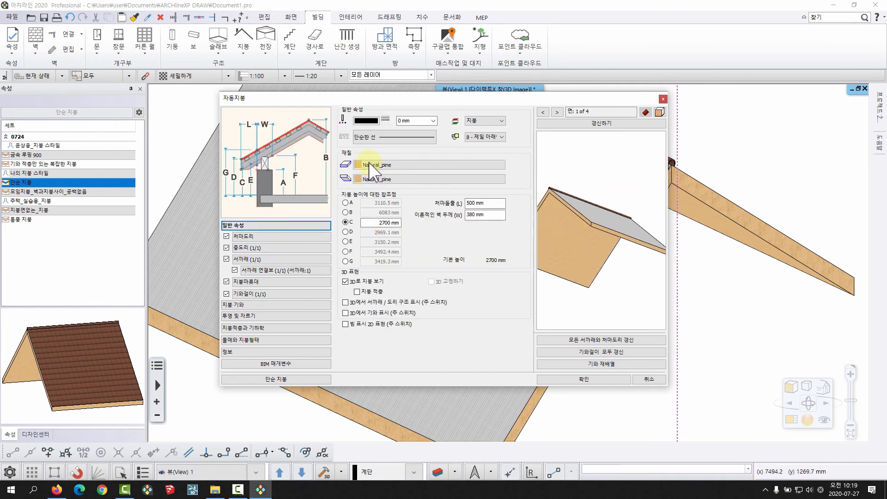
{"action": "left_click", "coordinate": [647, 379]}
Inspect the texture scale on the roof and open the catalogue material 지붕 징크 재질 under 나의 > 0727.
{"action": "scroll", "coordinate": [494, 319], "scroll_direction": "up", "scroll_amount": 5}
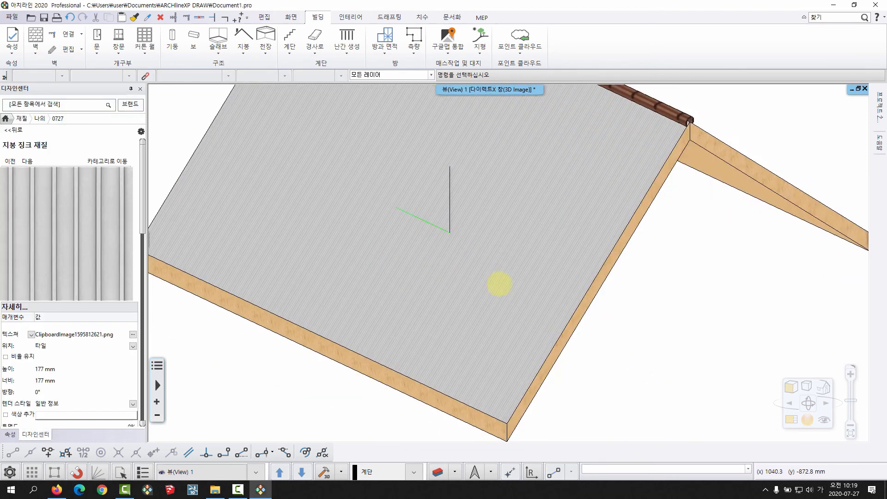
{"action": "scroll", "coordinate": [469, 295], "scroll_direction": "up", "scroll_amount": 4}
{"action": "scroll", "coordinate": [469, 295], "scroll_direction": "down", "scroll_amount": 9}
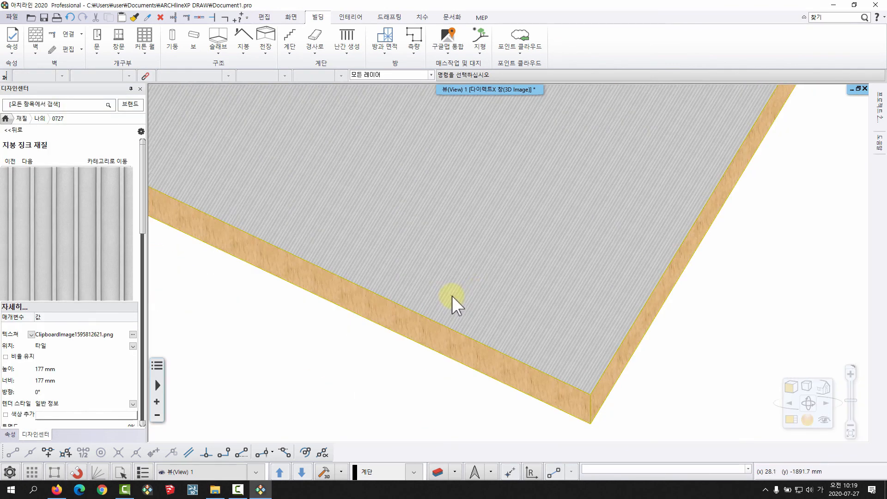
{"action": "middle_click_drag", "start_coordinate": [507, 213], "coordinate": [495, 229]}
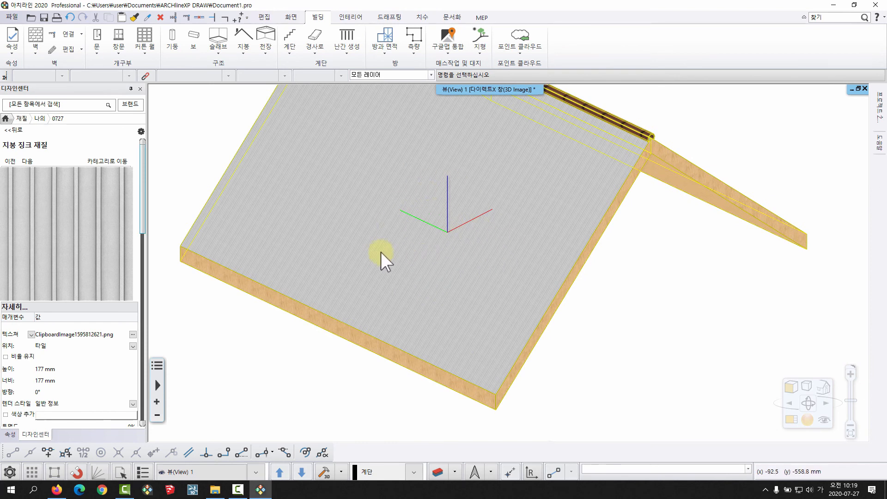
{"action": "left_click", "coordinate": [104, 225]}
{"action": "left_click", "coordinate": [46, 119]}
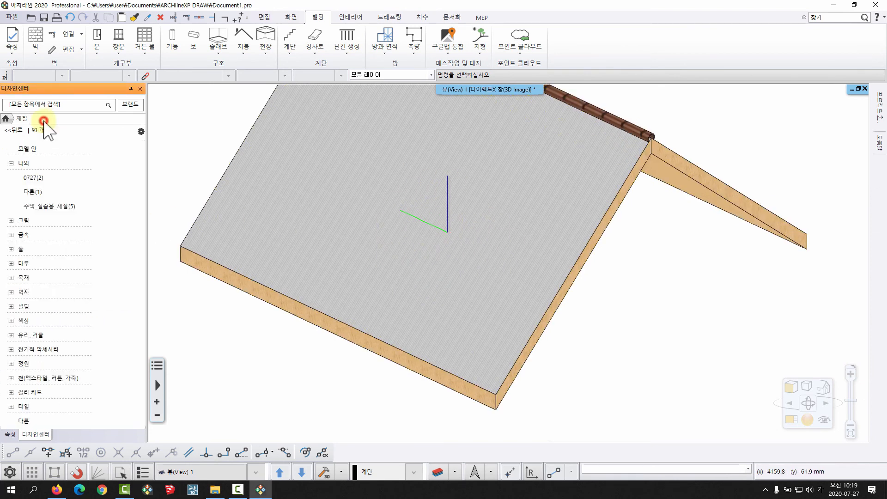
{"action": "left_click", "coordinate": [35, 176]}
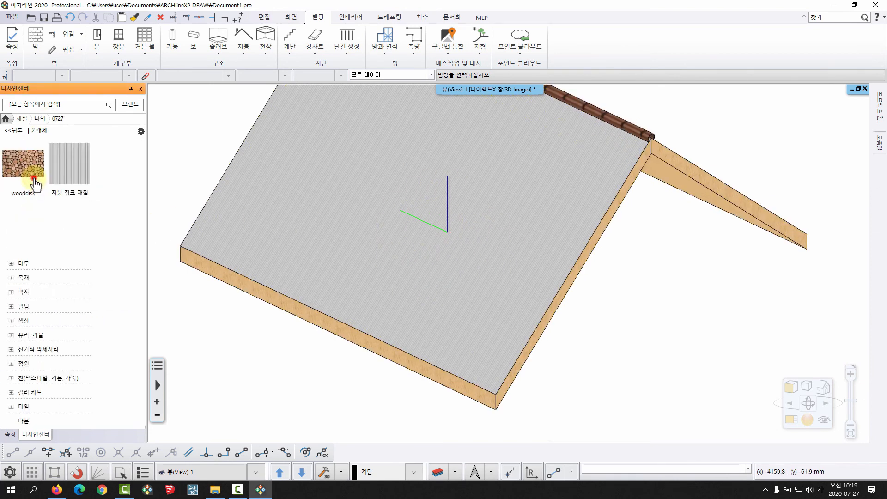
{"action": "double_click", "coordinate": [68, 166]}
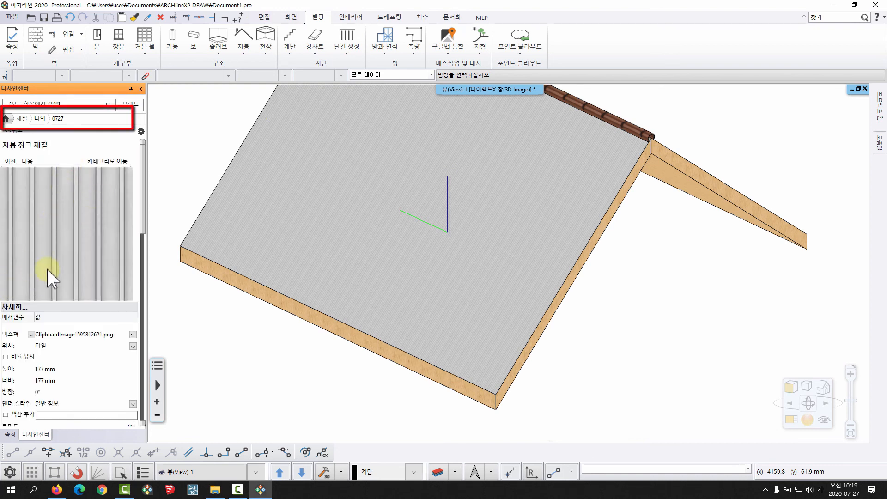
Find the material applied to the roof in 모델 안 and set its texture height to 2000 mm with the ratio kept.
{"action": "left_click_drag", "start_coordinate": [47, 269], "coordinate": [340, 187]}
{"action": "right_click", "coordinate": [377, 187]}
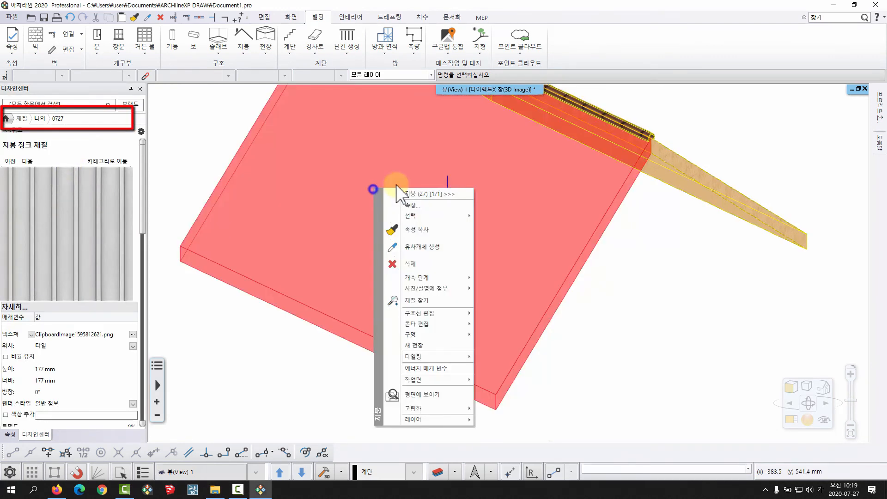
{"action": "left_click", "coordinate": [460, 302]}
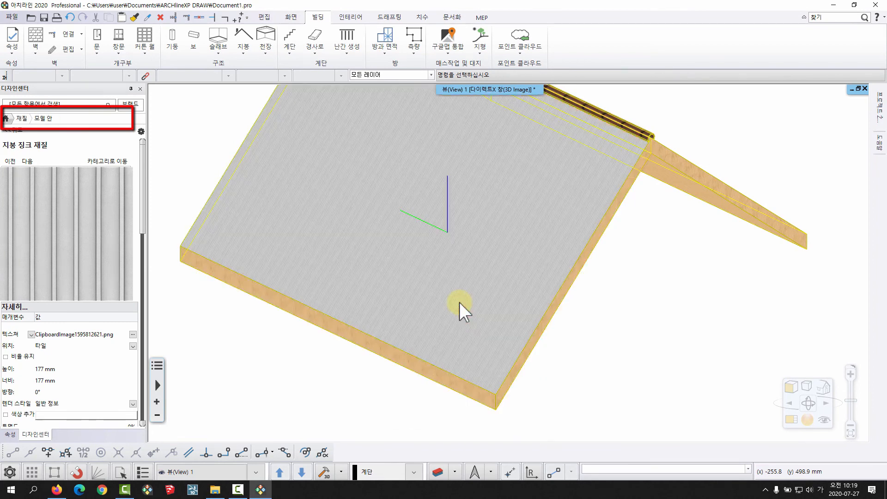
{"action": "left_click", "coordinate": [61, 145]}
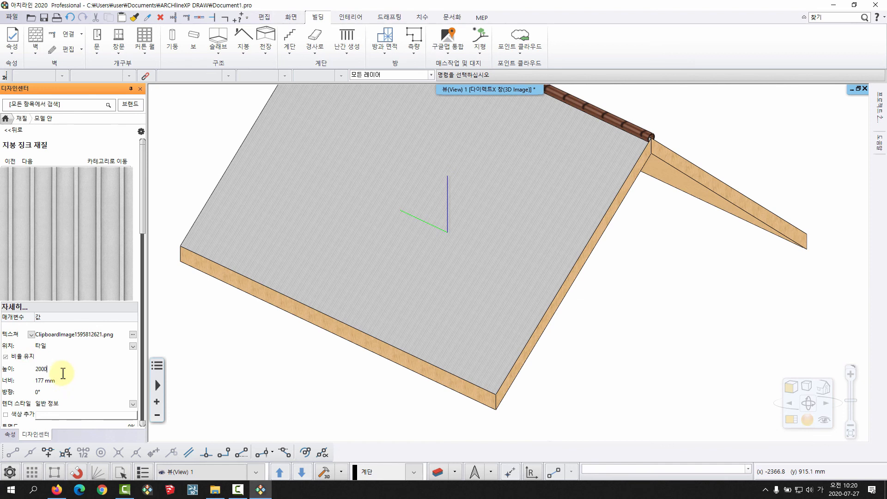
{"action": "key", "text": "Return"}
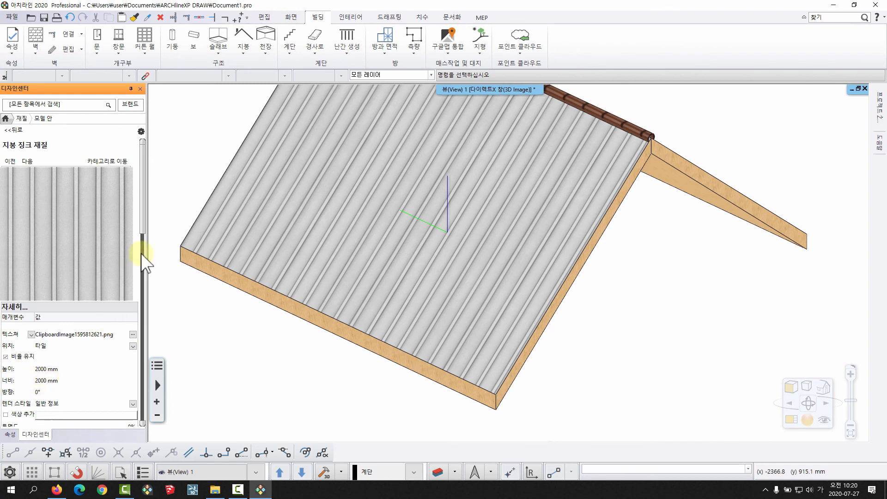
Add a dark grey colour from the Custom colour table to the roof's zinc material.
{"action": "left_click_drag", "start_coordinate": [142, 223], "coordinate": [148, 261]}
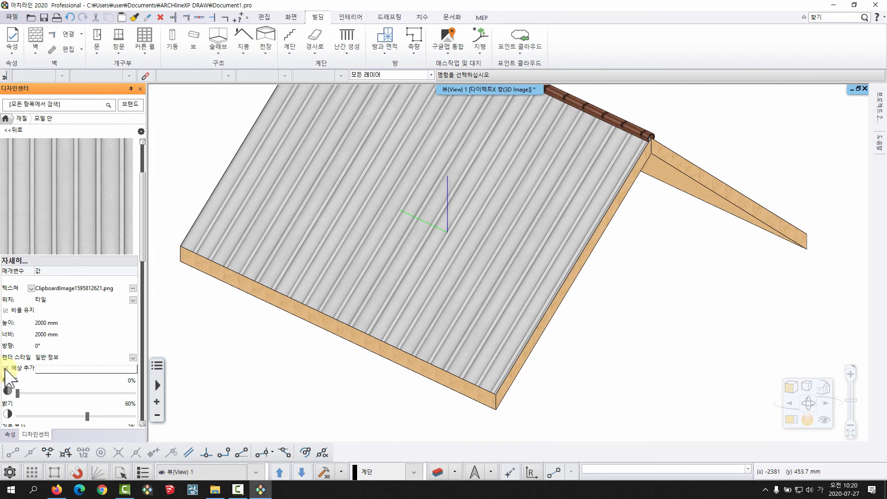
{"action": "left_click", "coordinate": [67, 370]}
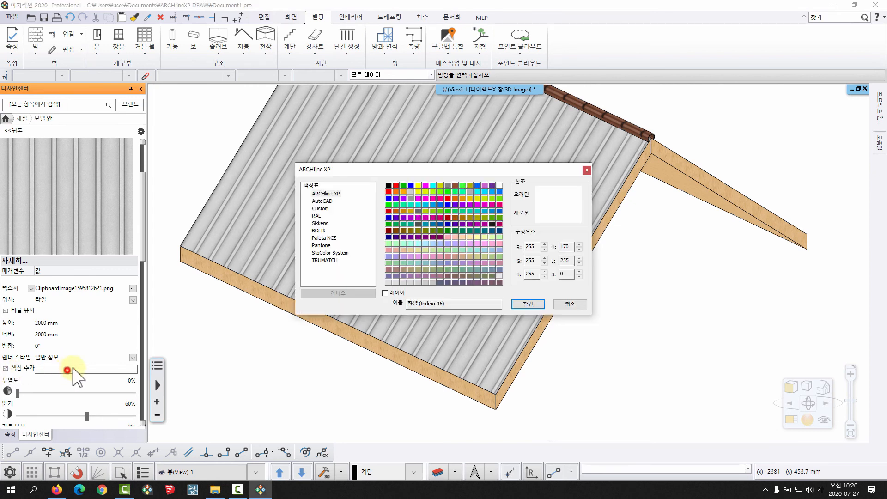
{"action": "left_click", "coordinate": [320, 209]}
{"action": "left_click_drag", "start_coordinate": [500, 185], "coordinate": [506, 225]}
{"action": "left_click", "coordinate": [524, 304]}
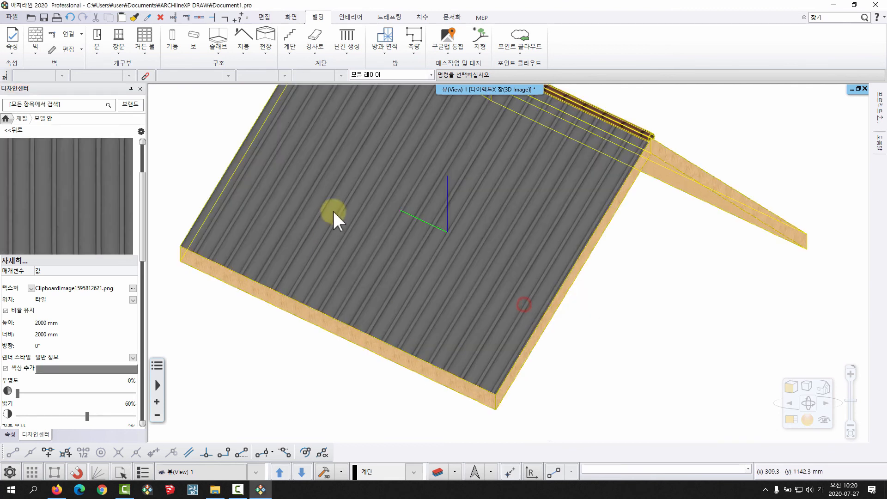
{"action": "left_click_drag", "start_coordinate": [425, 314], "coordinate": [436, 277]}
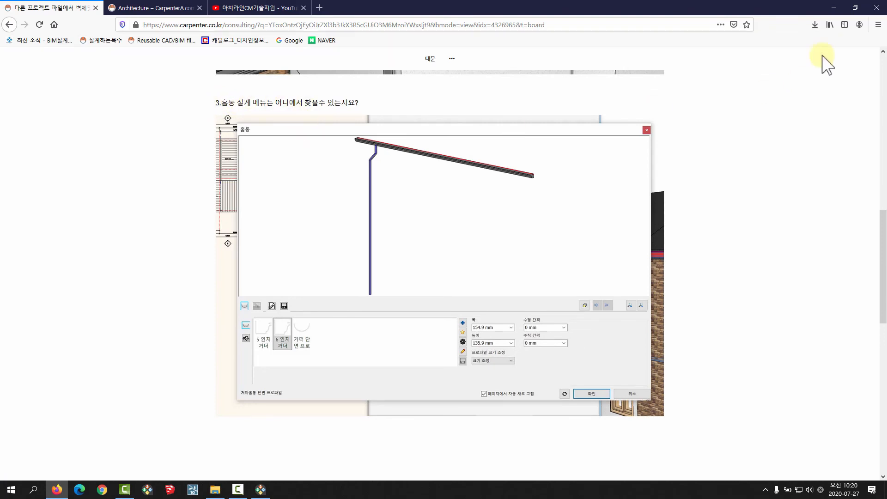
Return to ARCHLine.XP from the browser and create a gutter (홈통) along the roof's left eave in the floor plan.
{"action": "left_click", "coordinate": [834, 7]}
{"action": "left_click", "coordinate": [243, 50]}
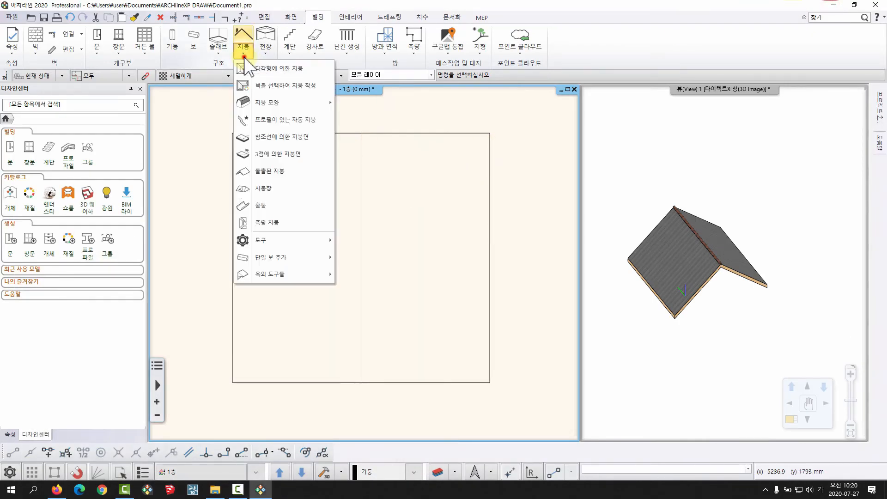
{"action": "left_click", "coordinate": [283, 205]}
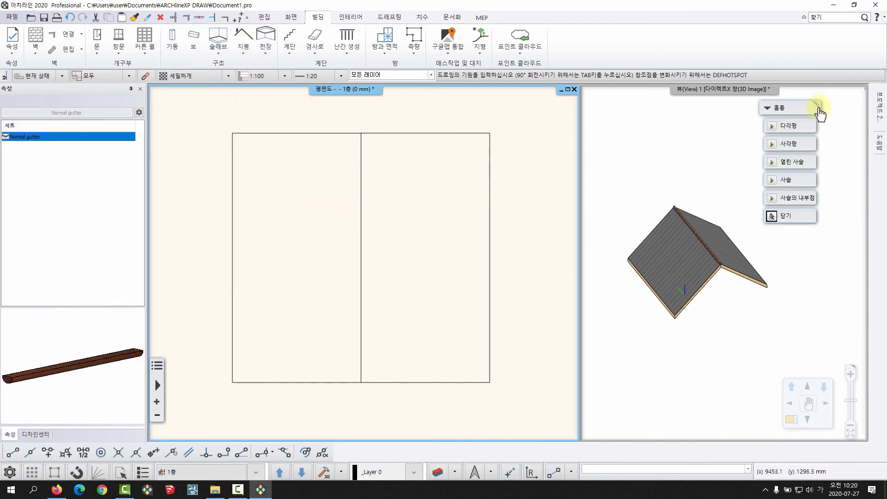
{"action": "left_click_drag", "start_coordinate": [815, 108], "coordinate": [550, 92]}
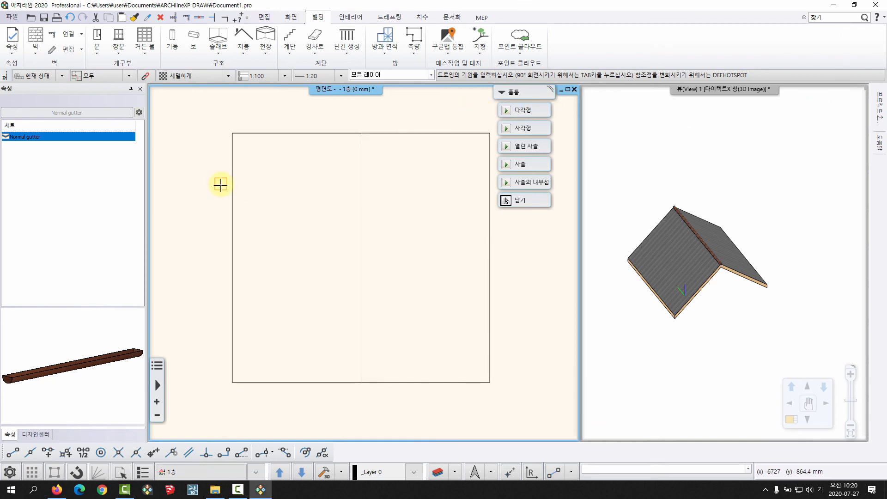
{"action": "left_click", "coordinate": [230, 164]}
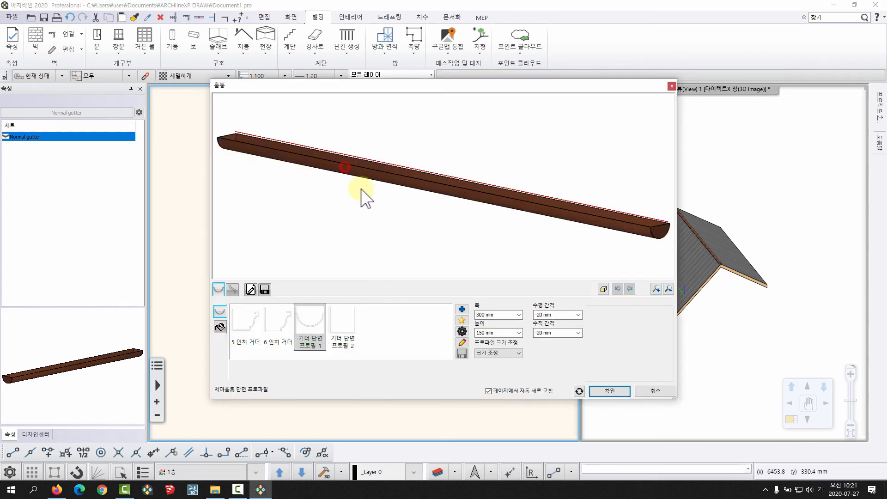
Try 6 인치 거더 and the other gutter cross-sections, going back to 거더 단면 프로필 1.
{"action": "left_click_drag", "start_coordinate": [361, 190], "coordinate": [440, 196]}
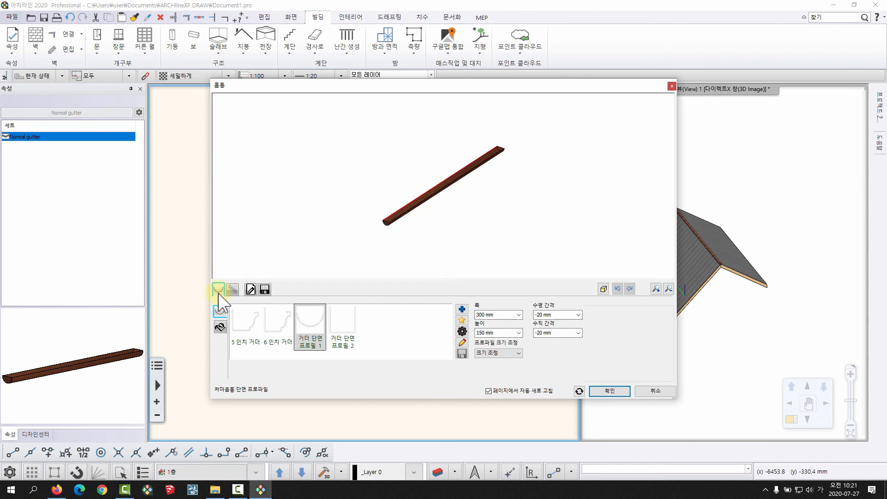
{"action": "left_click", "coordinate": [278, 318]}
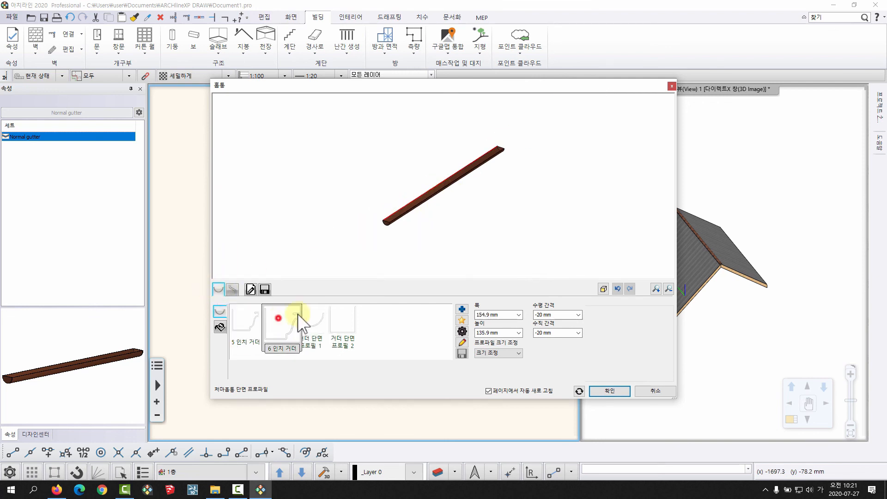
{"action": "left_click", "coordinate": [337, 312]}
{"action": "left_click", "coordinate": [308, 321]}
{"action": "left_click", "coordinate": [230, 318]}
{"action": "left_click", "coordinate": [278, 318]}
{"action": "left_click", "coordinate": [317, 319]}
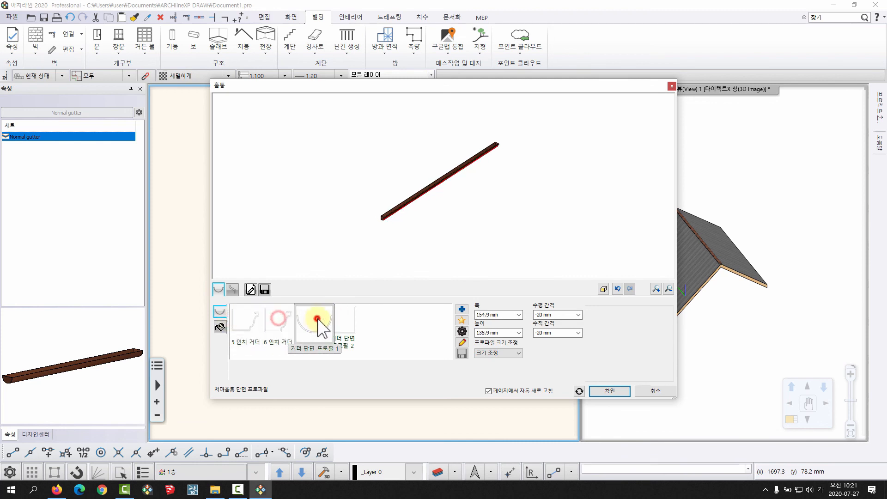
Add a downspout at 36% of the gutter's length, using path 낙수홈통 경로 2 and section 거더 단면 프로필 1.
{"action": "left_click", "coordinate": [233, 289]}
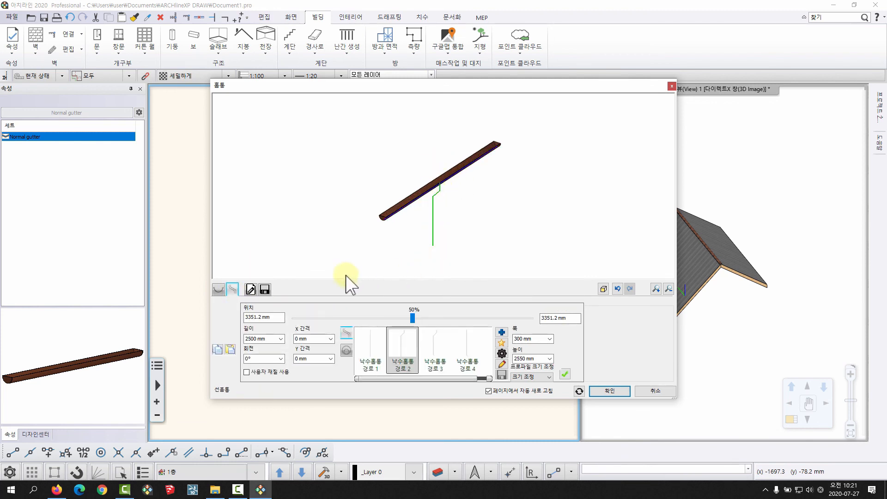
{"action": "left_click", "coordinate": [346, 350]}
{"action": "left_click_drag", "start_coordinate": [413, 324], "coordinate": [380, 323]}
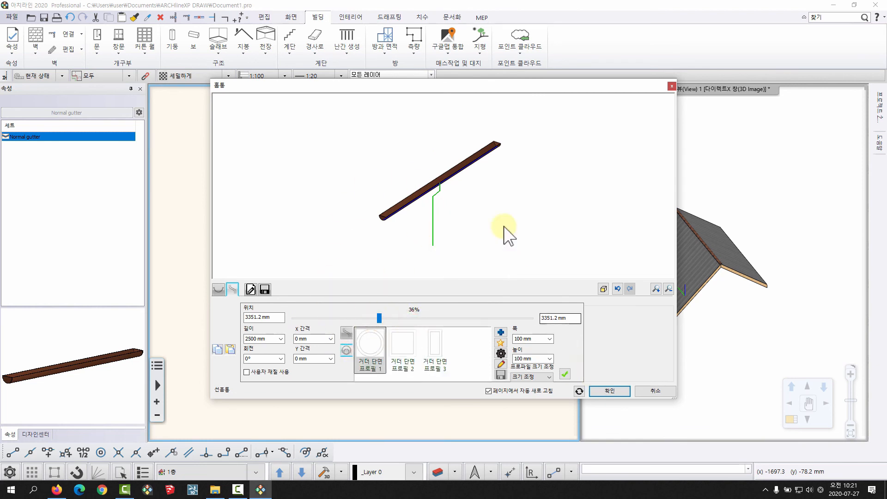
{"action": "left_click", "coordinate": [564, 374]}
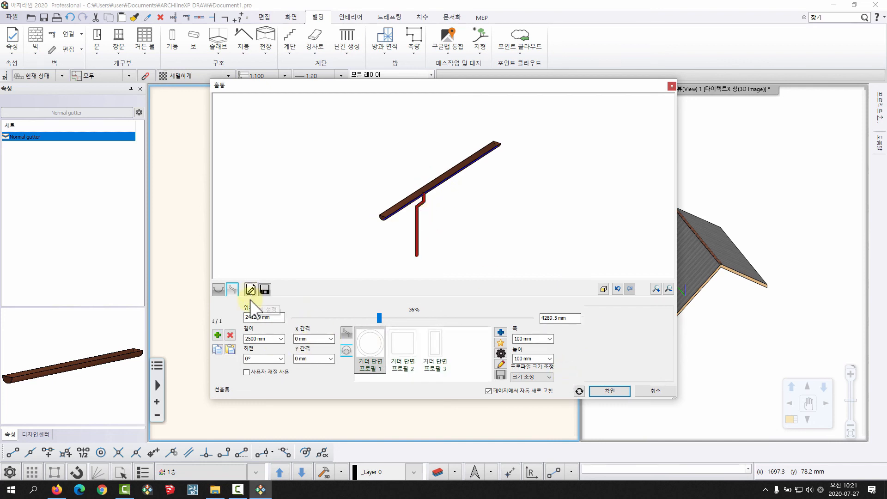
Assign the material STEEL01 to the gutter and check it from another angle in the preview.
{"action": "left_click", "coordinate": [219, 287]}
{"action": "left_click", "coordinate": [220, 327]}
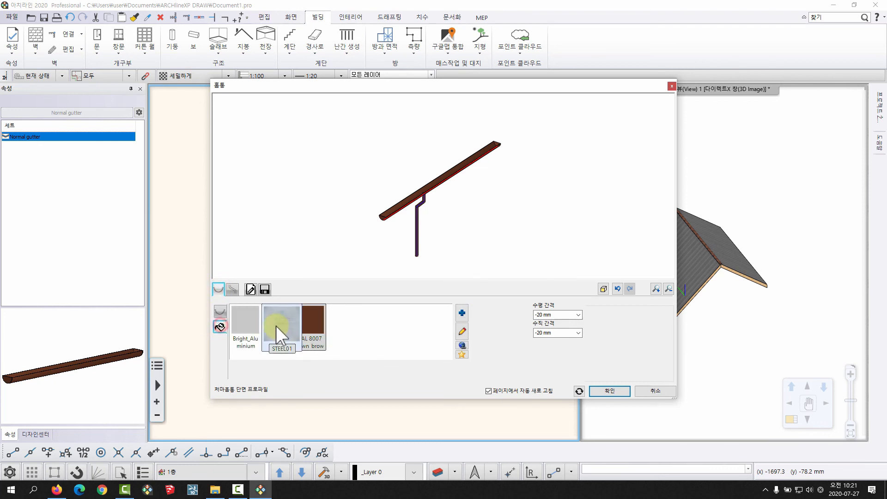
{"action": "left_click", "coordinate": [278, 324]}
{"action": "left_click_drag", "start_coordinate": [452, 241], "coordinate": [486, 268]}
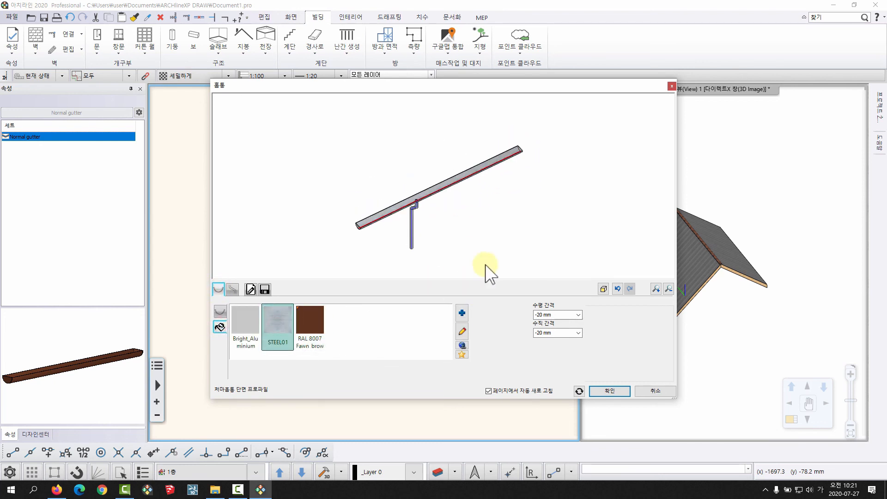
Open the downspout's X offset (X 간격) for editing.
{"action": "left_click", "coordinate": [234, 289]}
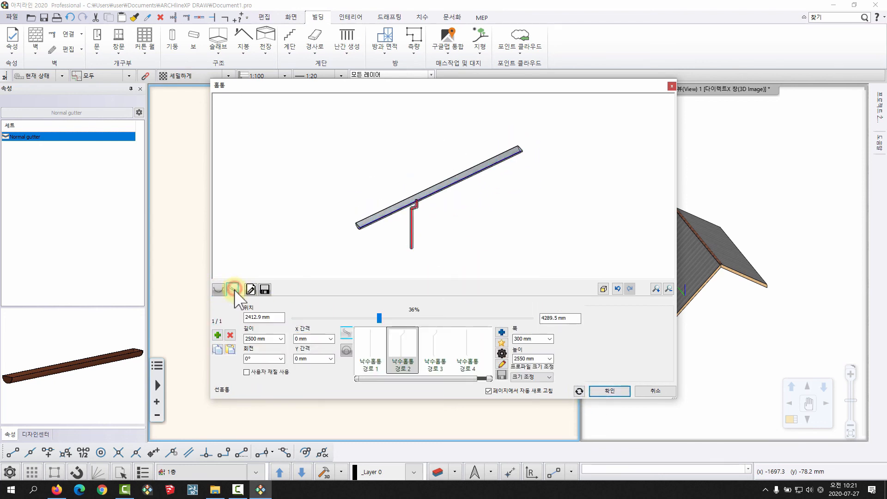
{"action": "left_click", "coordinate": [320, 335]}
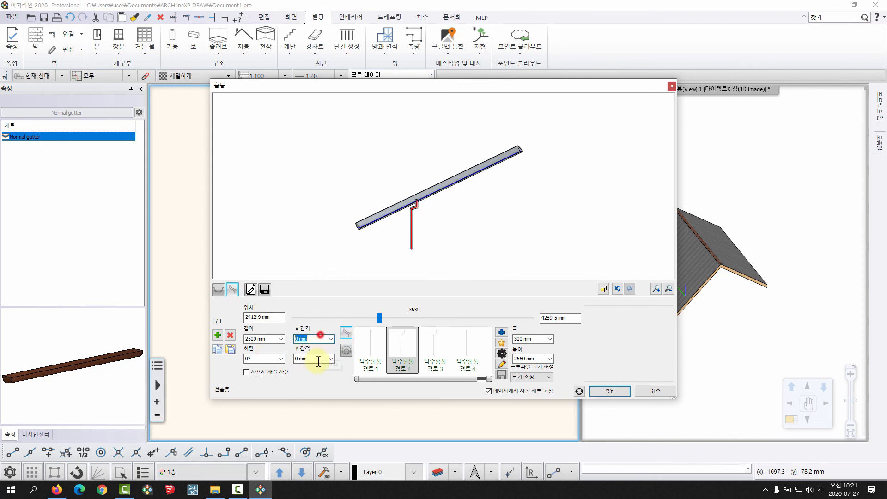